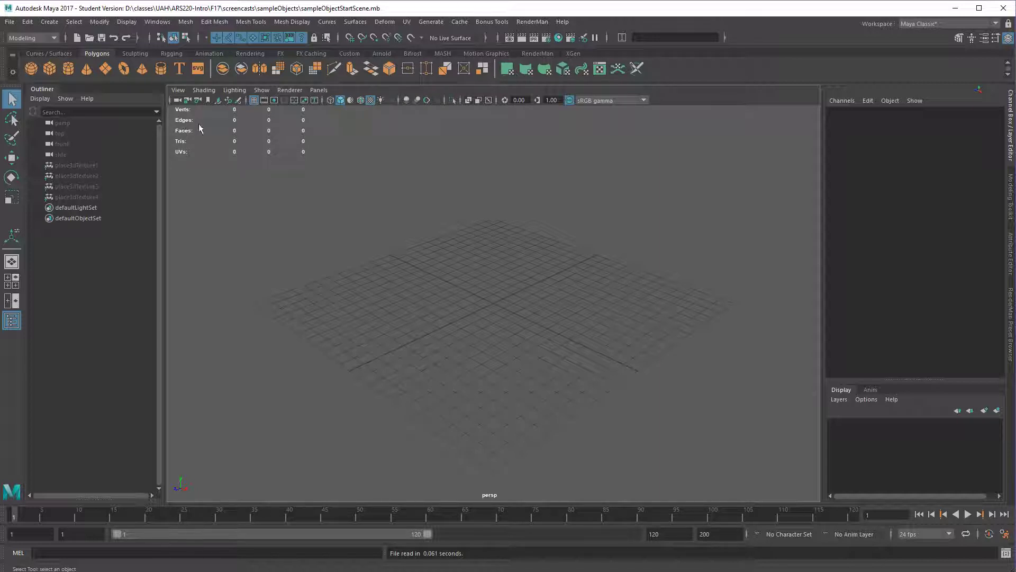
- Import 5ballBearing.jpg from the referenceImages folder as an image plane in the front view
key("space")
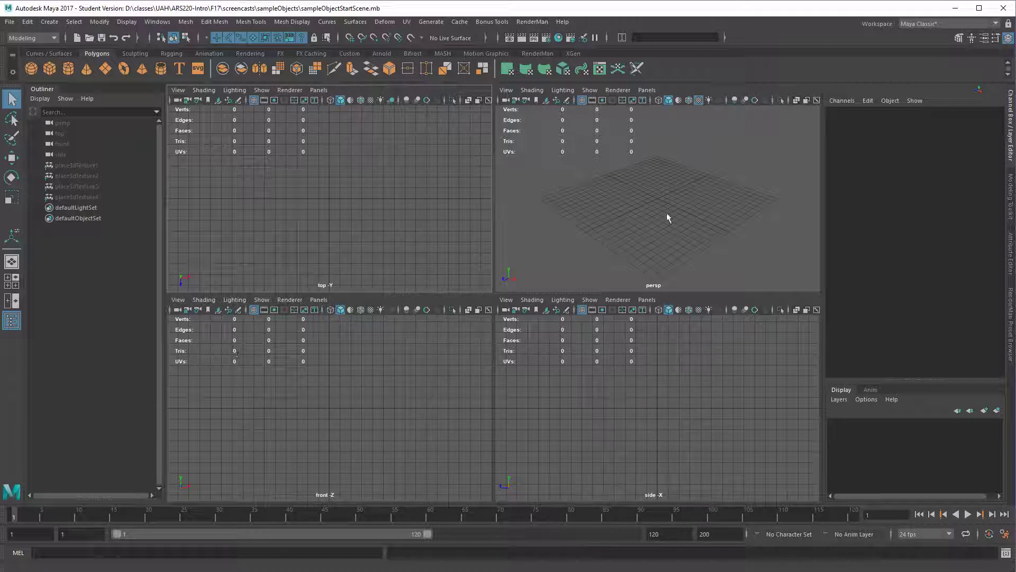
left_click(218, 310)
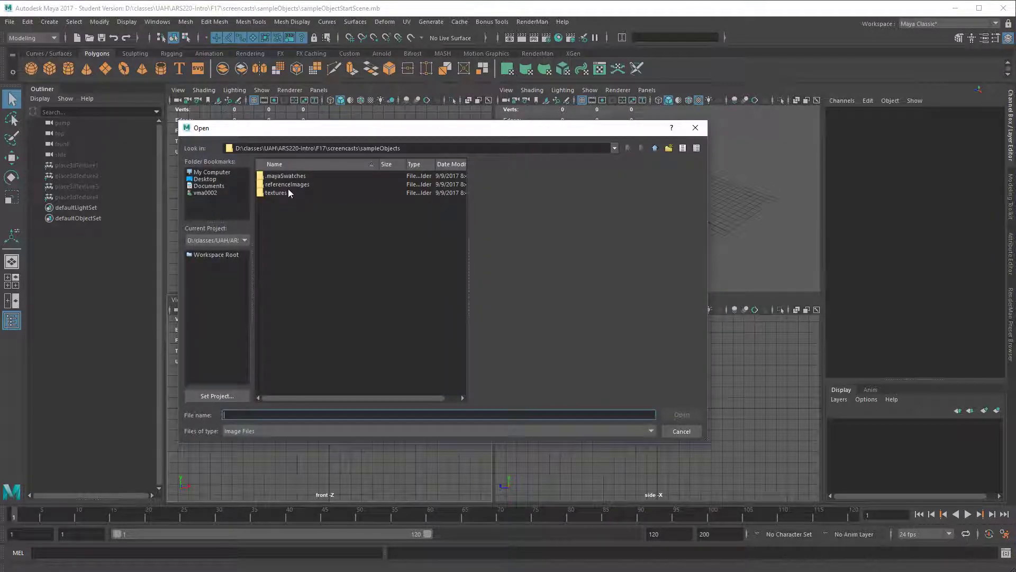
double_click(289, 184)
left_click(287, 209)
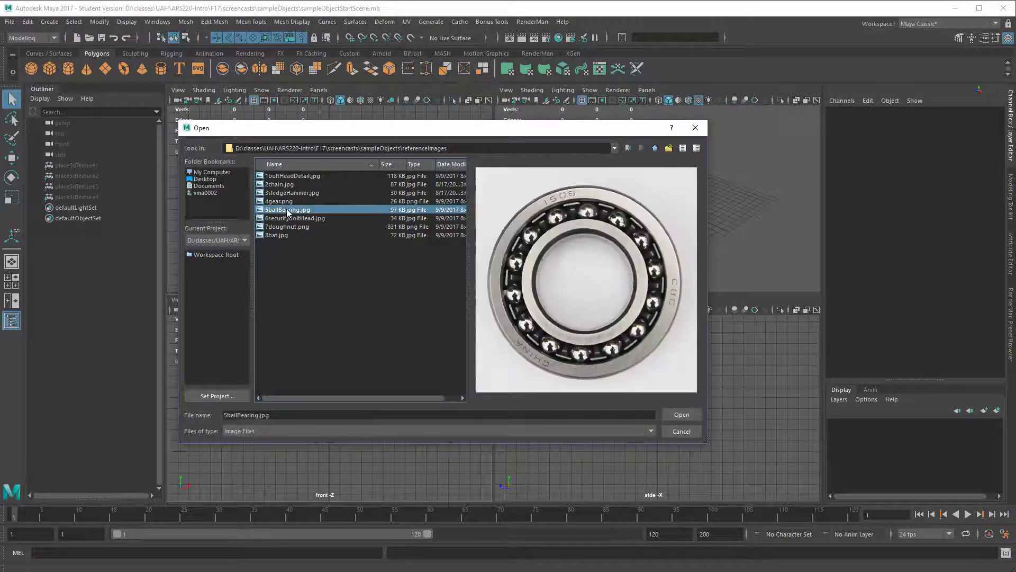
double_click(287, 208)
- Move the image plane back along Z to about -6.56 and show it only when looking through the front camera
key("w")
left_click_drag(621, 220, 656, 205)
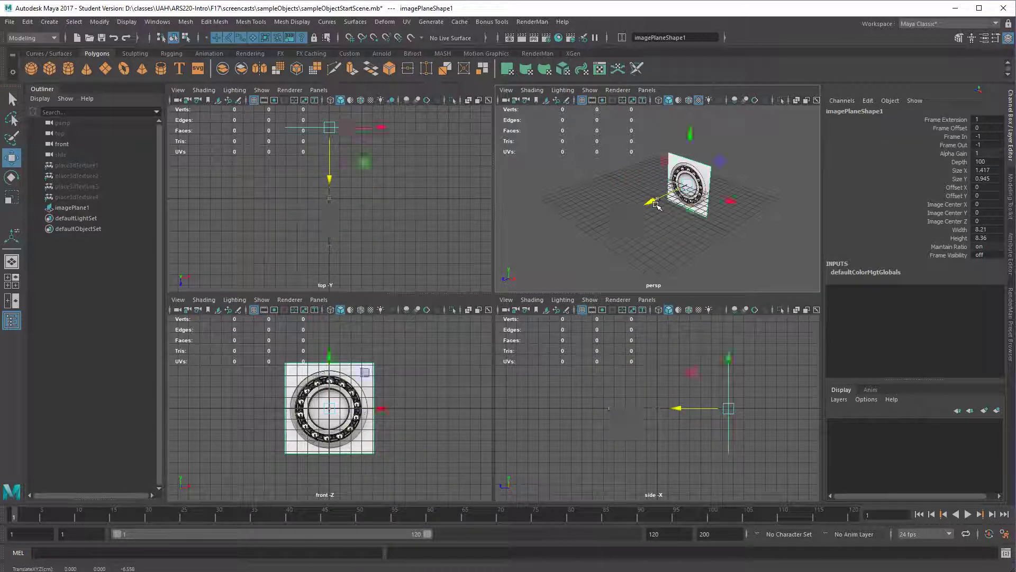
left_click(1007, 252)
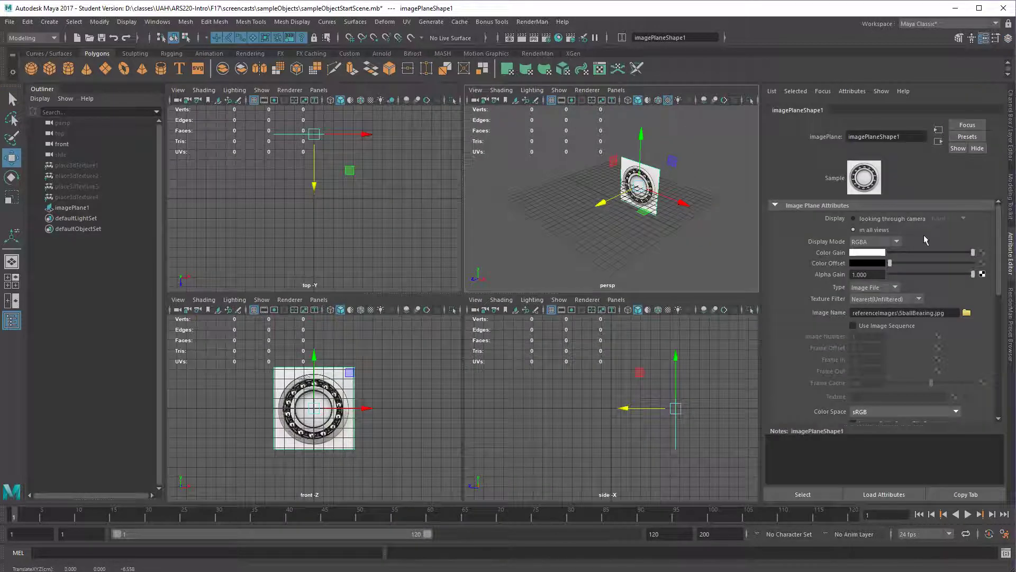
left_click(868, 219)
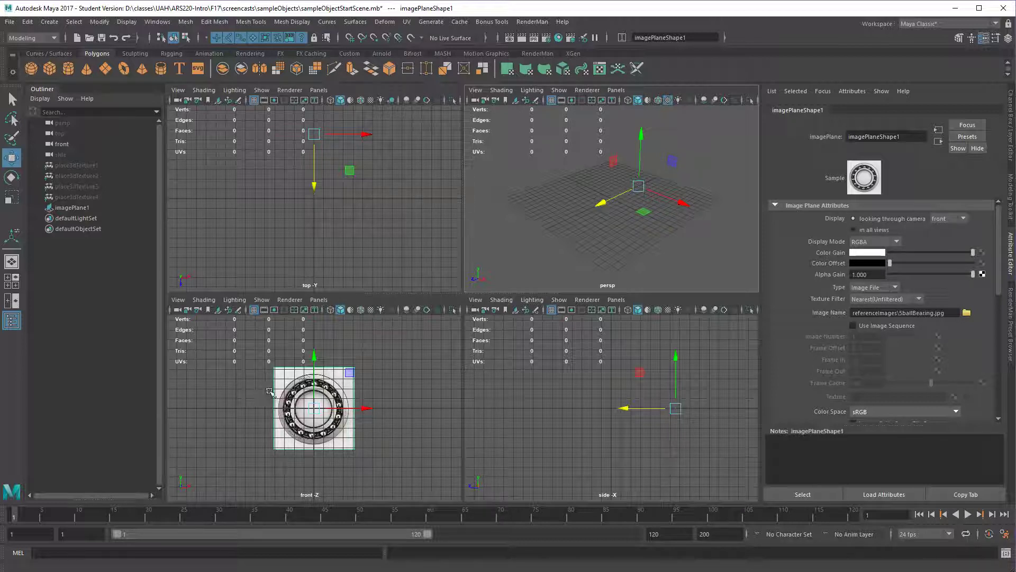
- Open the Polygon Pipe options over the enlarged front view and reset them to their defaults
key("space")
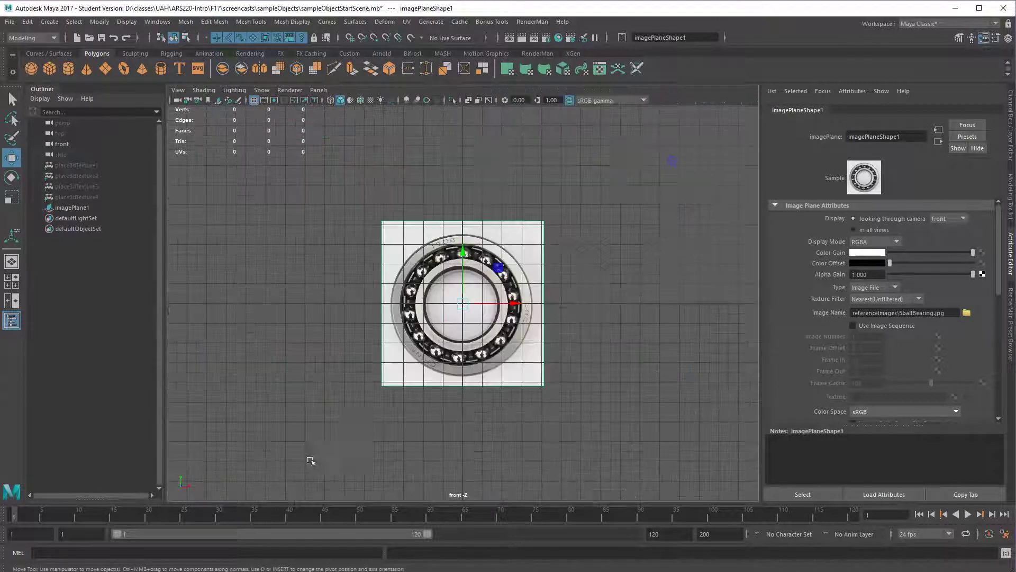
right_click_drag(311, 399, 663, 404, "alt")
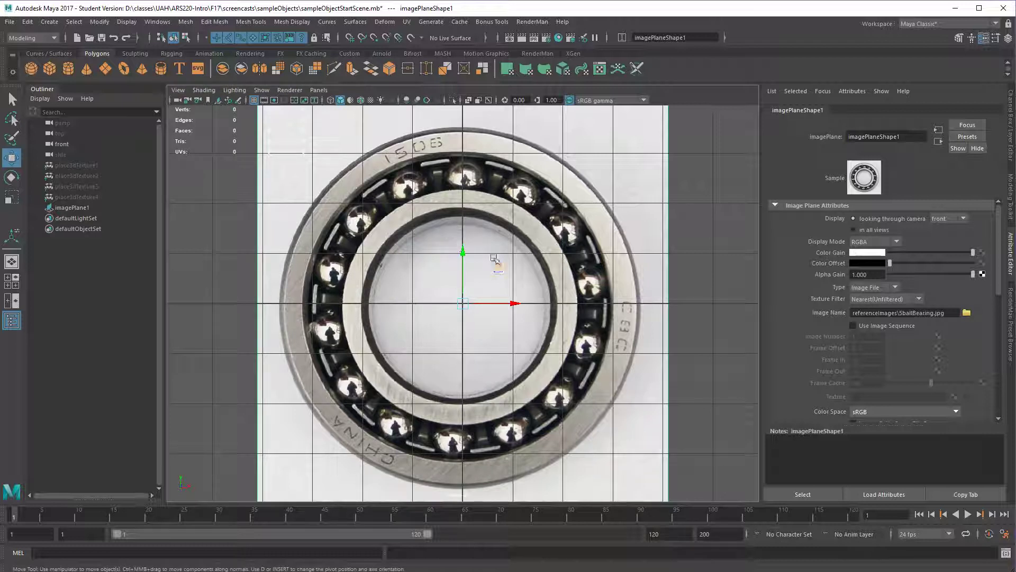
double_click(162, 69)
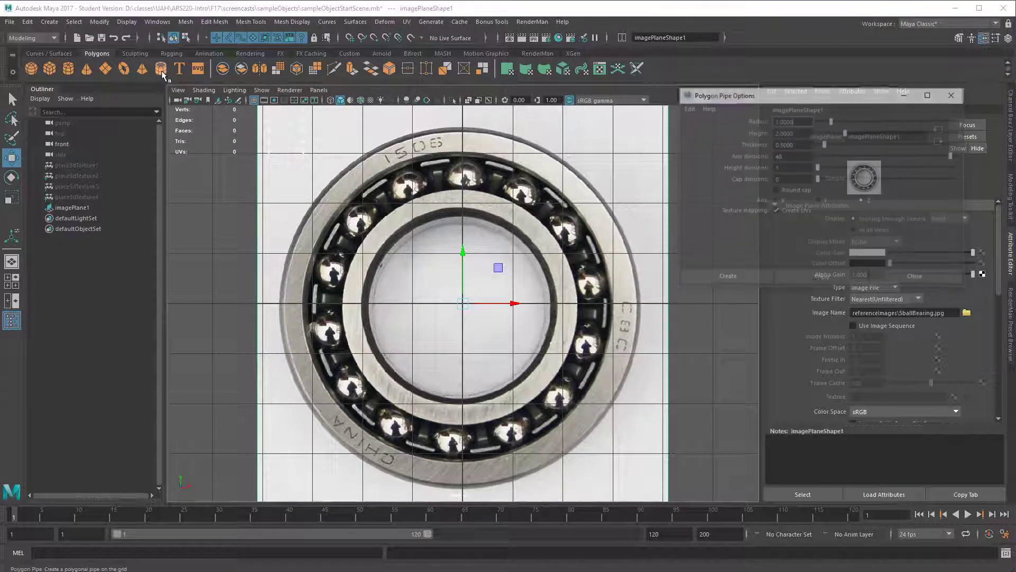
left_click_drag(768, 100, 681, 90)
left_click(603, 99)
left_click(623, 121)
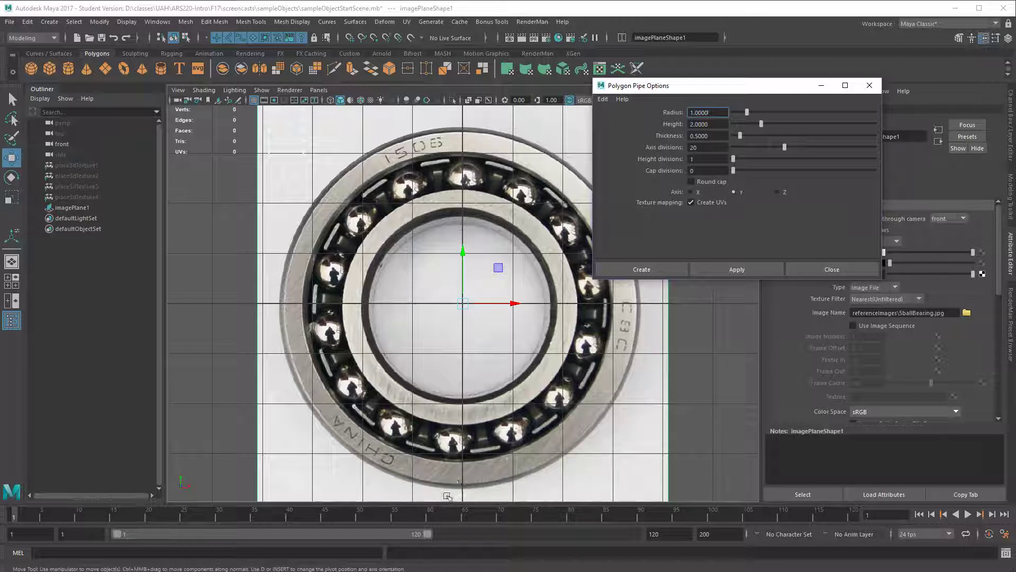
- Create a polygon pipe oriented along the Z axis with 50 axis divisions
left_click(777, 193)
left_click(705, 148)
type("36")
key("Tab")
left_click(705, 149)
type("50")
key("Tab")
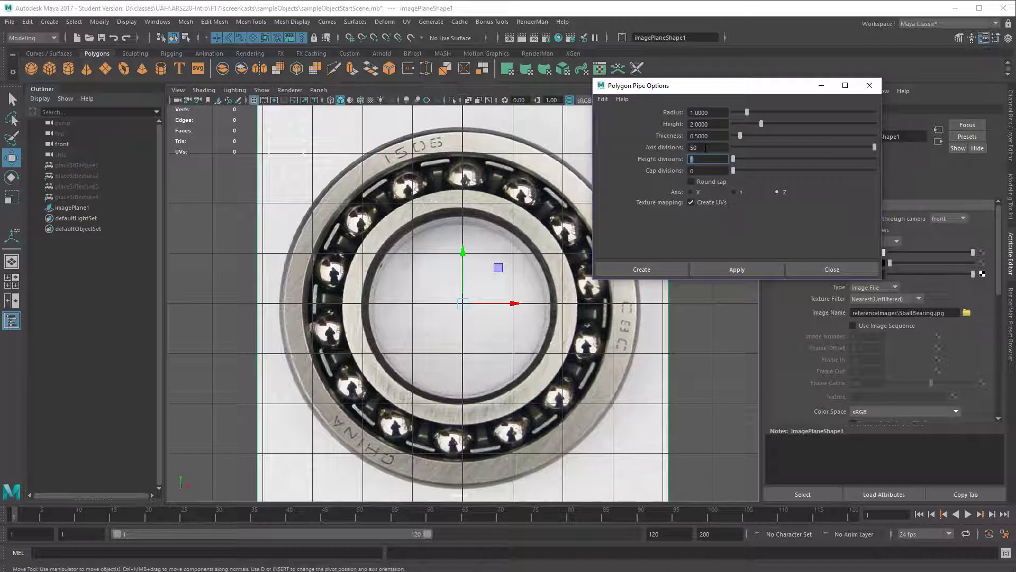
left_click(650, 271)
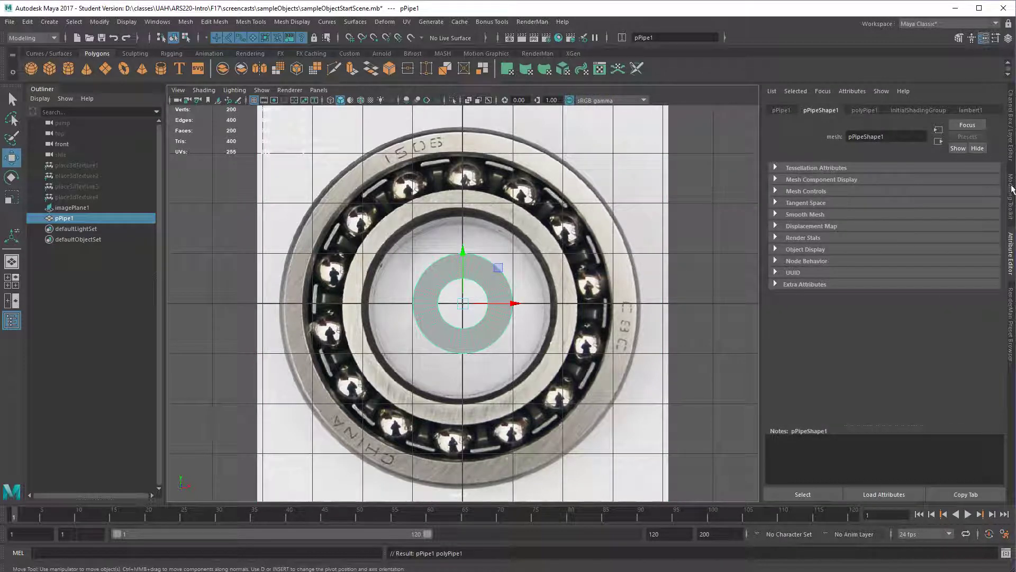
- Increase the pipe's radius to 3.45 to approach the outer edge of the bearing in the reference image
left_click(1010, 128)
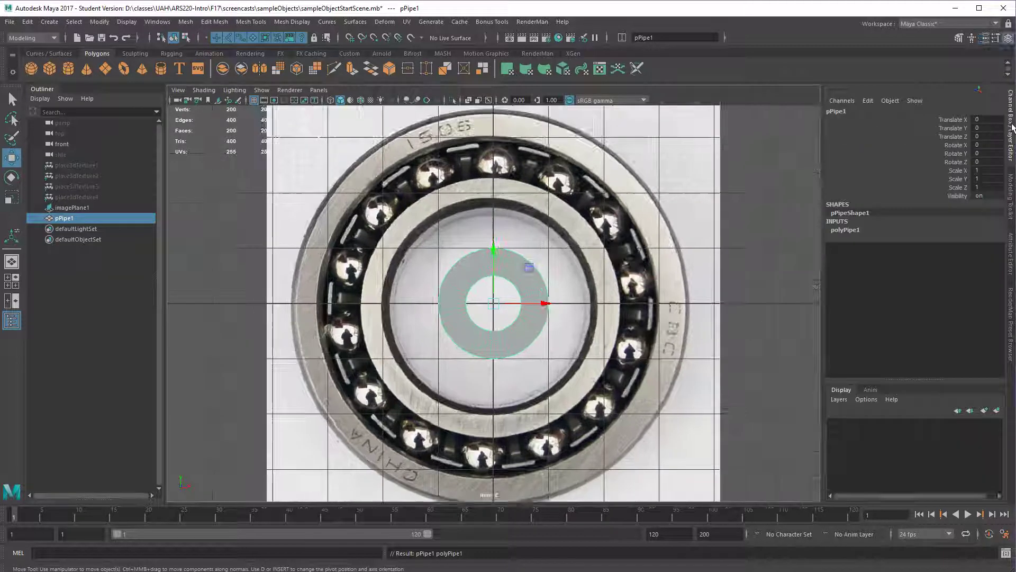
left_click(845, 231)
left_click(957, 239)
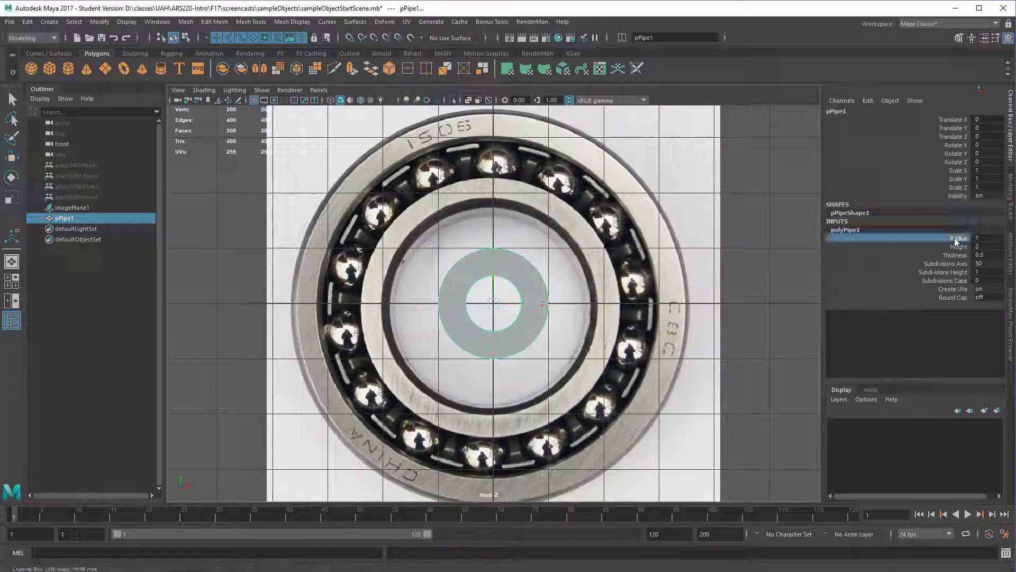
middle_click_drag(686, 234, 704, 220)
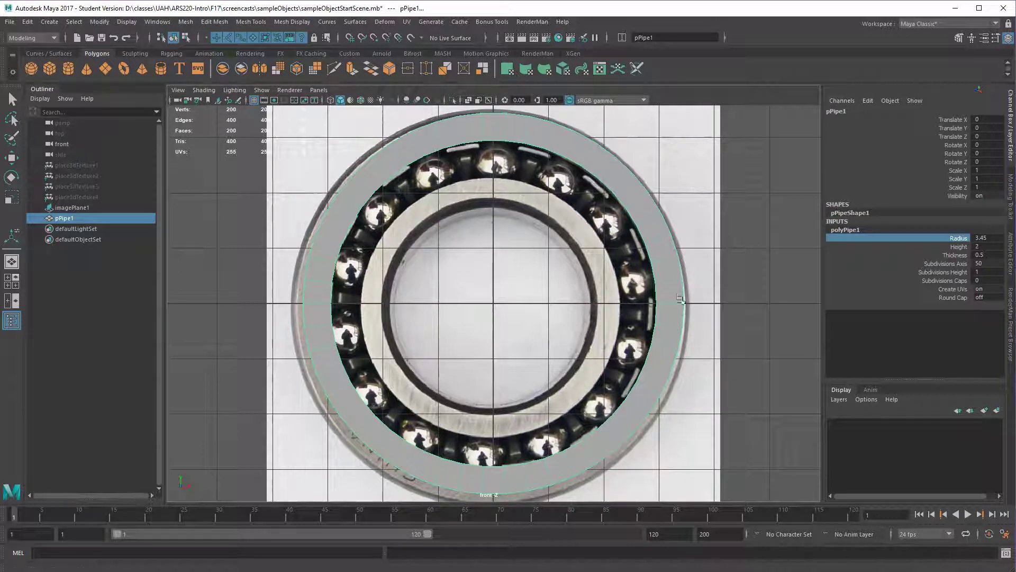
middle_click_drag(515, 486, 516, 455, "alt")
right_click_drag(643, 408, 602, 397, "alt")
middle_click_drag(602, 397, 603, 413, "alt")
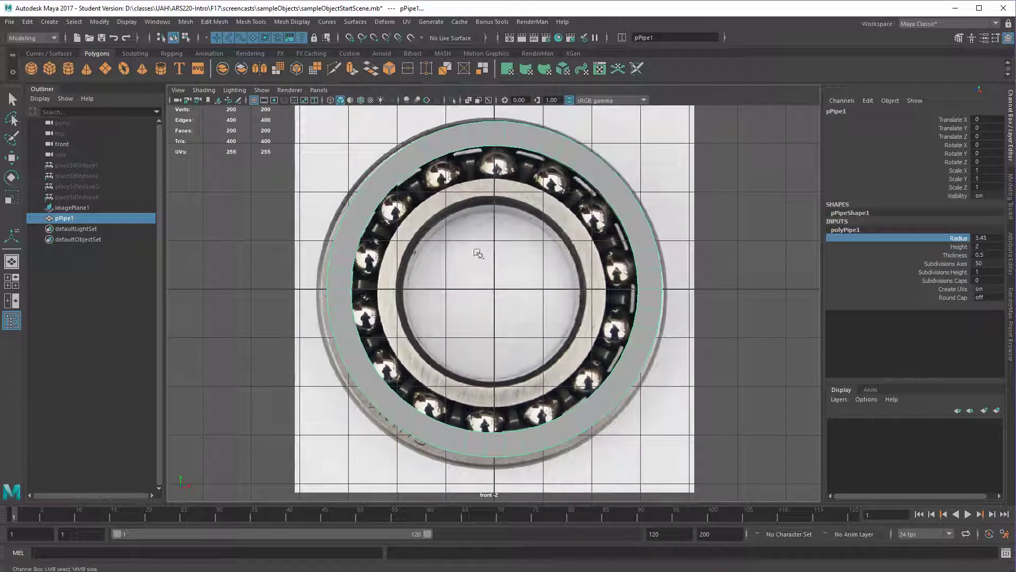
- Set the pipe's thickness to 1.7 and display the front view in wireframe to compare it with the bearing image
left_click(951, 255)
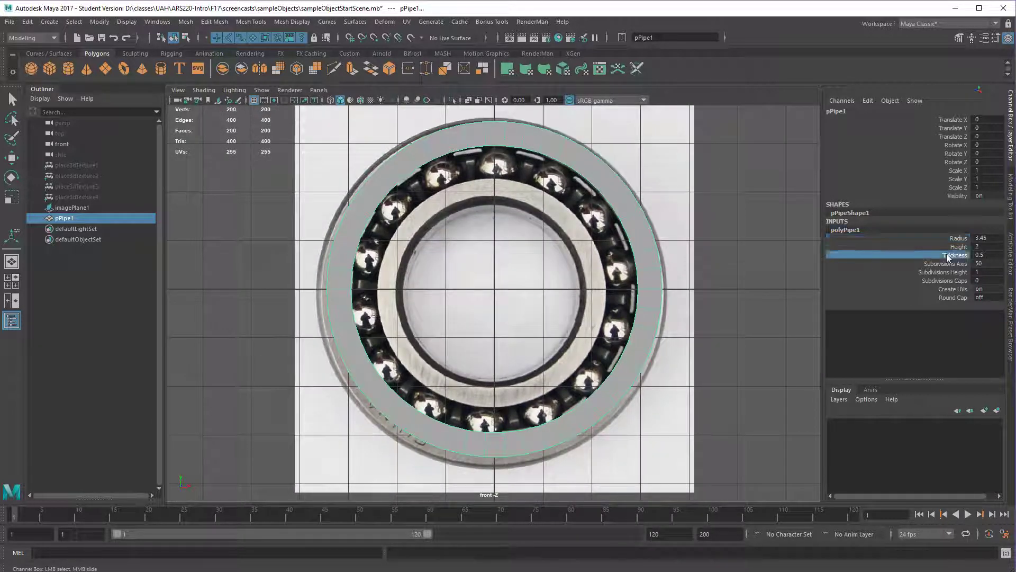
middle_click_drag(614, 263, 671, 266)
middle_click_drag(633, 320, 648, 291, "alt")
right_click_drag(684, 301, 676, 299, "alt")
key("4")
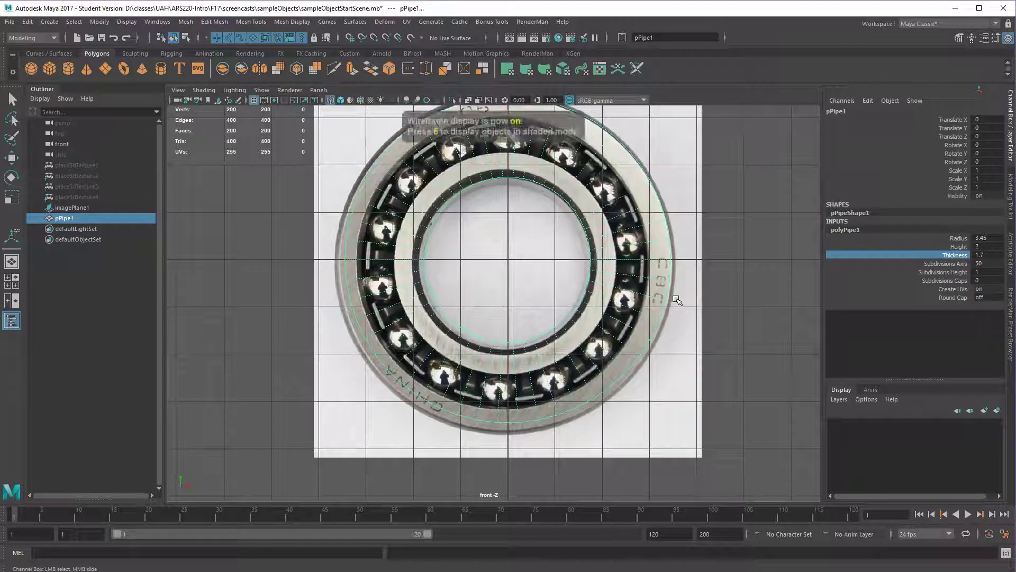
middle_click_drag(712, 309, 718, 323, "alt")
middle_click_drag(683, 384, 683, 387, "alt")
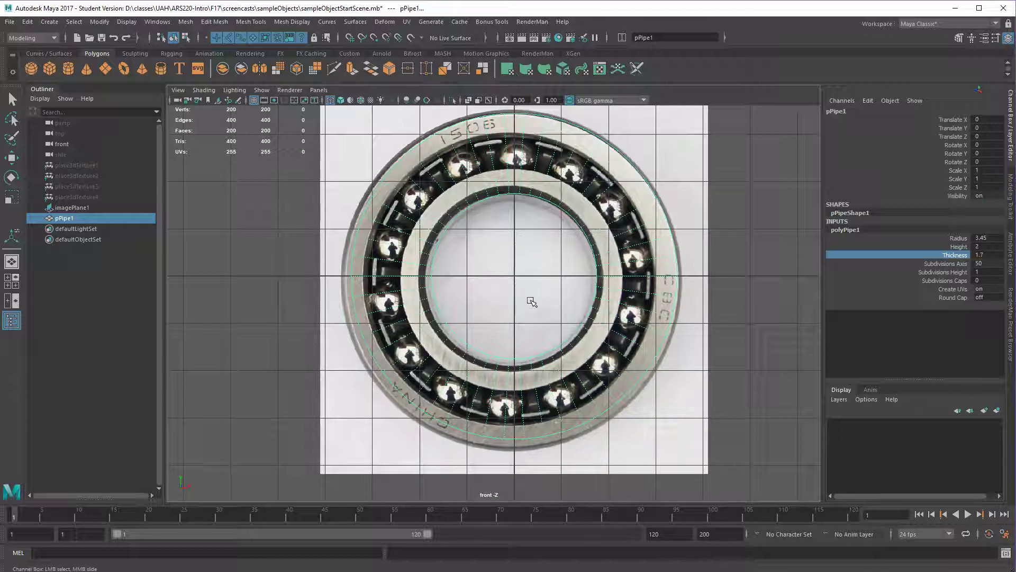
- Nudge the reference image plane in the front view, with Y at about 0.078, to centre the bearing on the pipe
left_click(730, 473)
key("w")
left_click_drag(550, 276, 515, 218)
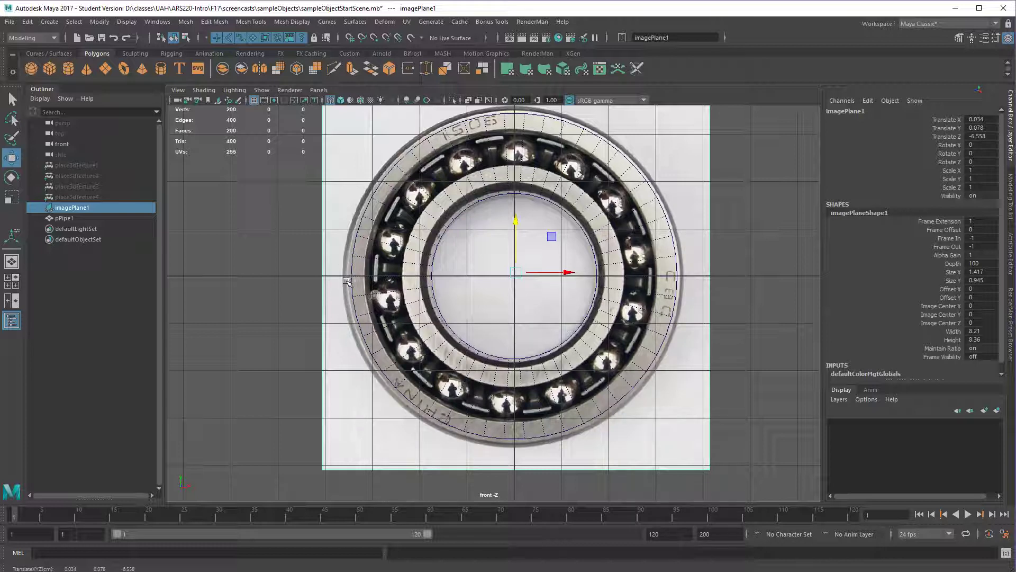
- Set the pipe's radius to 3.61 to match the bearing's outer edge
left_click(589, 312)
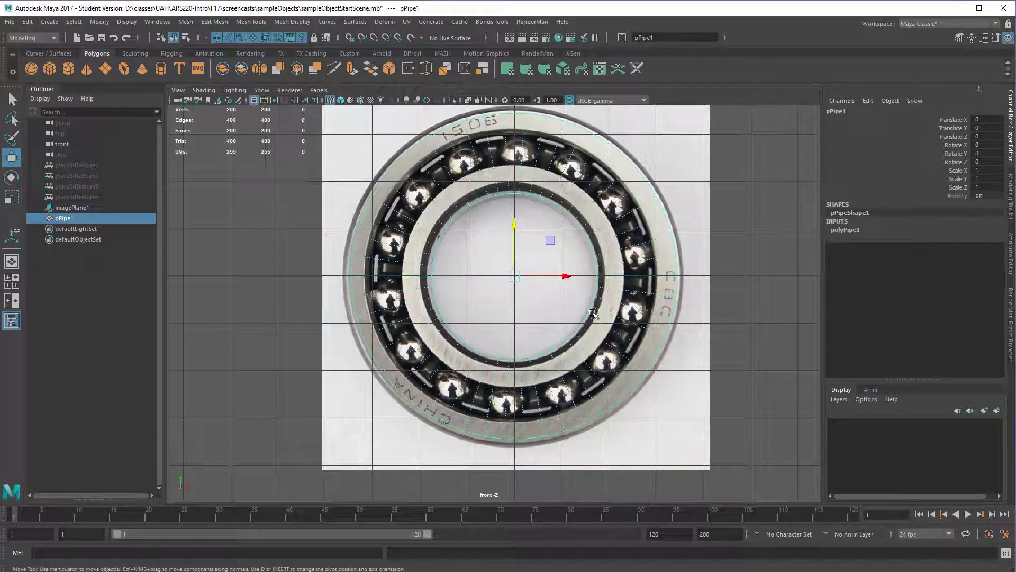
left_click(845, 230)
left_click(958, 238)
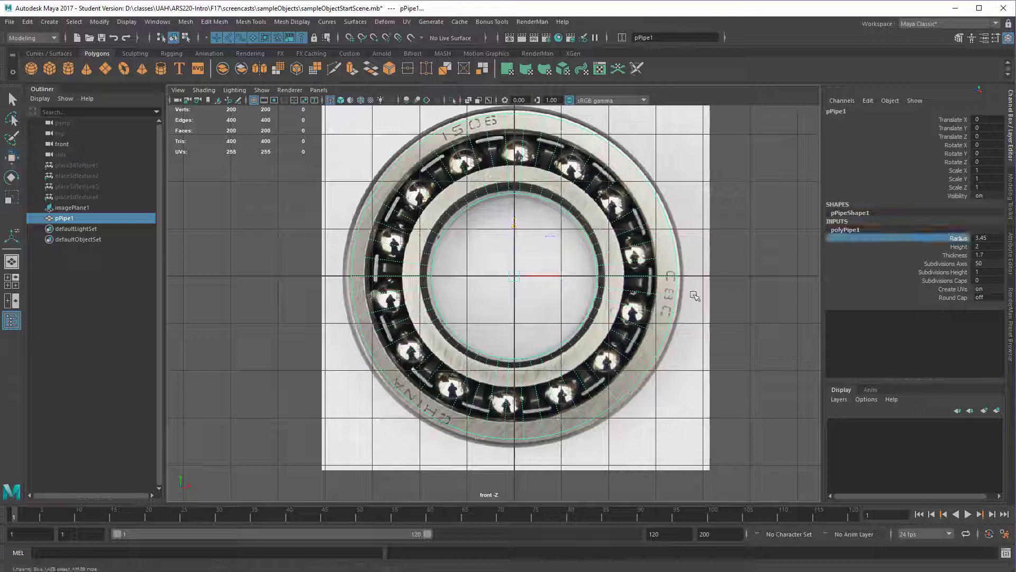
middle_click_drag(673, 296, 680, 299)
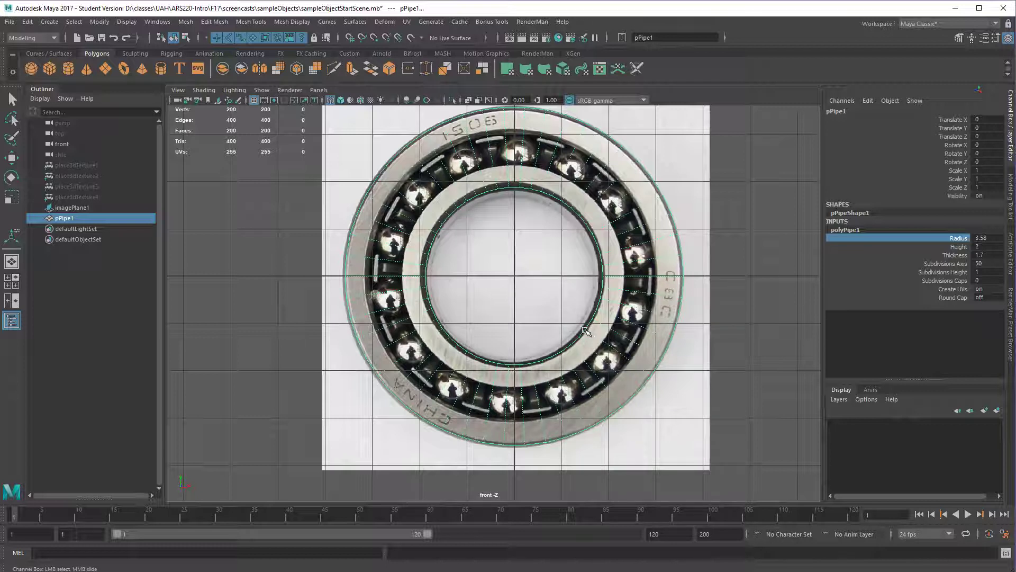
middle_click_drag(585, 332, 587, 332)
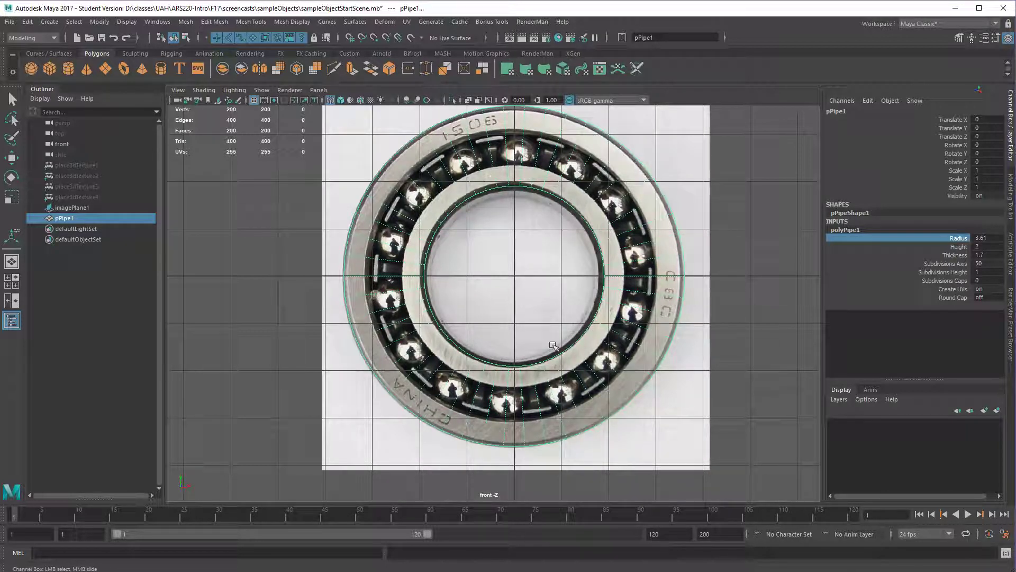
- Set the pipe's thickness to 1.82 to fit the inside of the bearing's dark inner rim
scroll(477, 371, "up", 1)
scroll(477, 371, "up", 5)
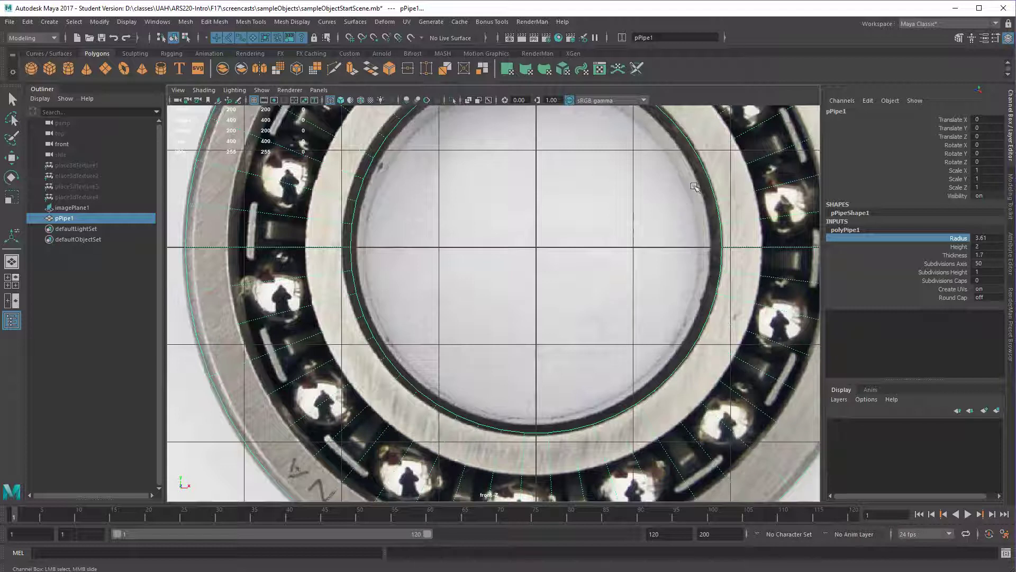
scroll(689, 191, "down", 3)
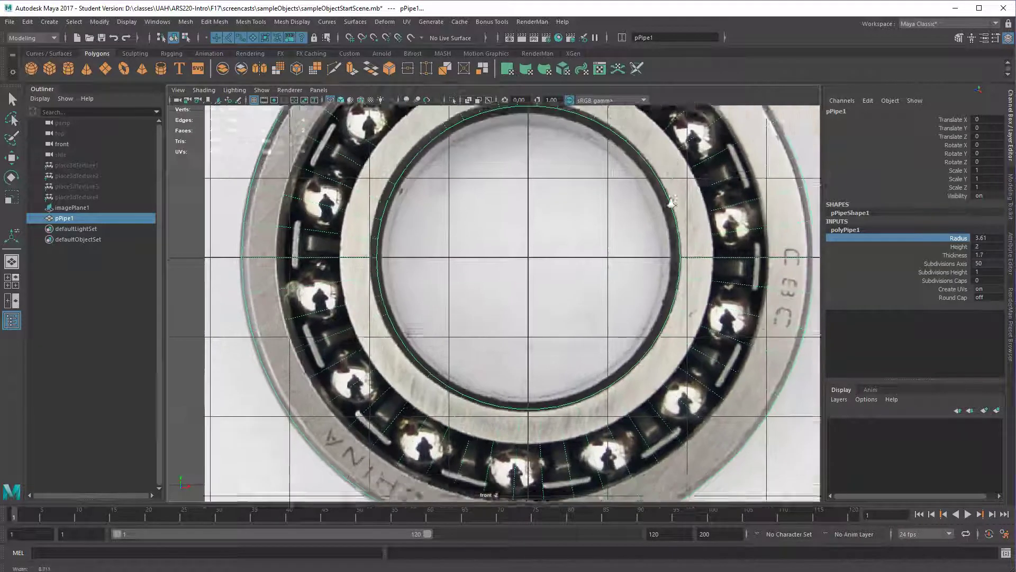
scroll(683, 204, "up", 3)
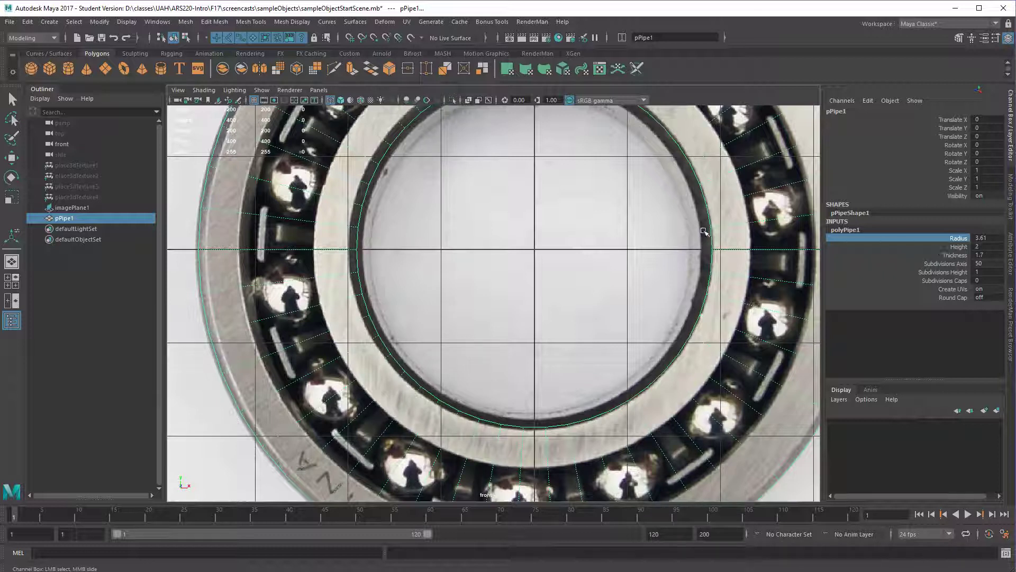
left_click(956, 255)
mouse_move(693, 292)
middle_mouse_down()
mouse_move(682, 304)
mouse_move(692, 306)
middle_mouse_up()
scroll(673, 301, "down", 3)
right_click_drag(692, 306, 703, 307, "alt")
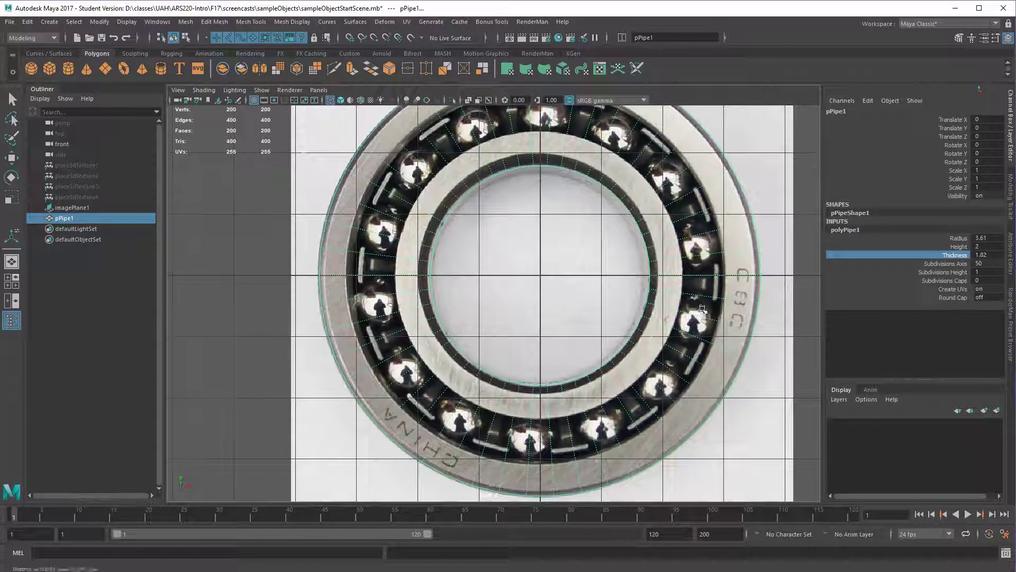
middle_click_drag(703, 307, 714, 307, "alt")
middle_click_drag(659, 289, 693, 305, "alt")
right_click_drag(692, 306, 707, 309, "alt")
middle_click_drag(707, 309, 699, 311, "alt")
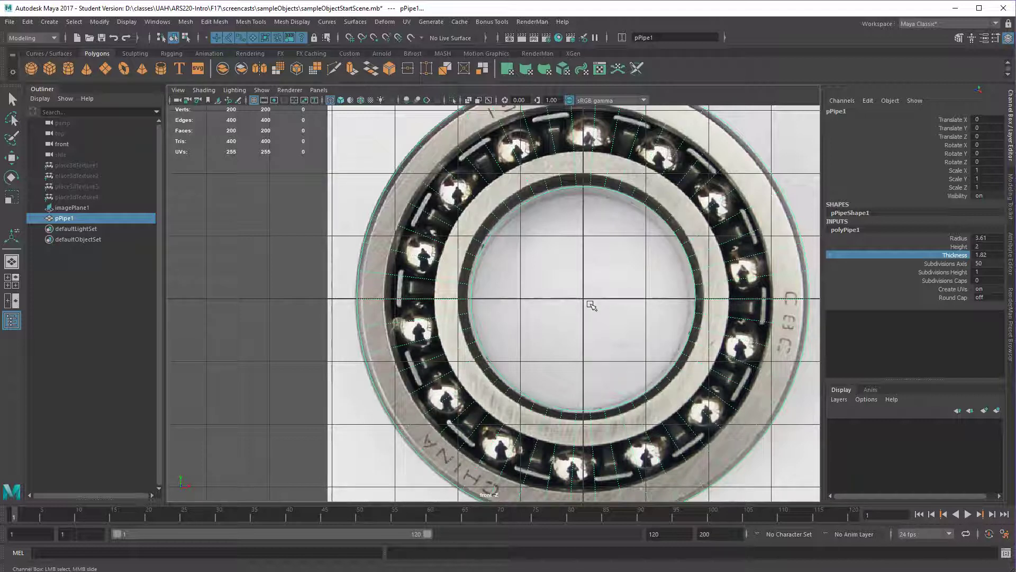
- Select the front and back edge loops around the pipe's inner hole in the perspective view
key("space")
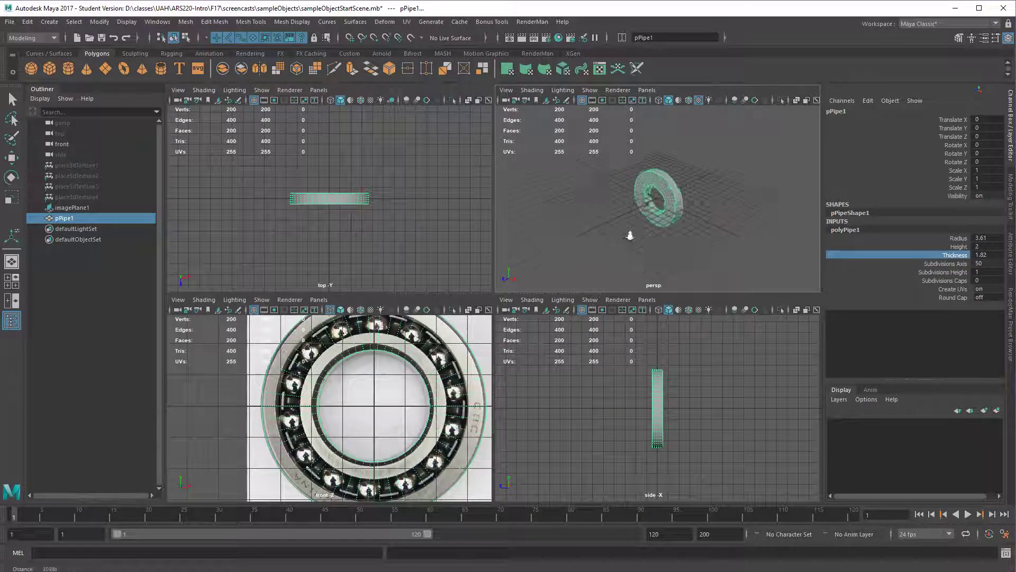
scroll(620, 236, "up", 10)
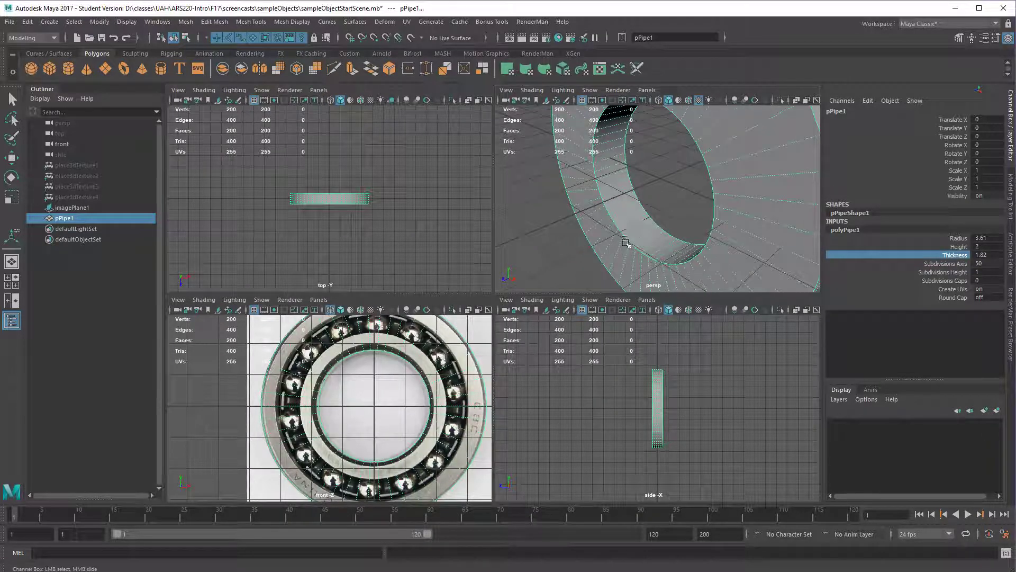
right_click_drag(626, 243, 623, 231)
double_click(620, 234)
double_click(654, 218, "shift")
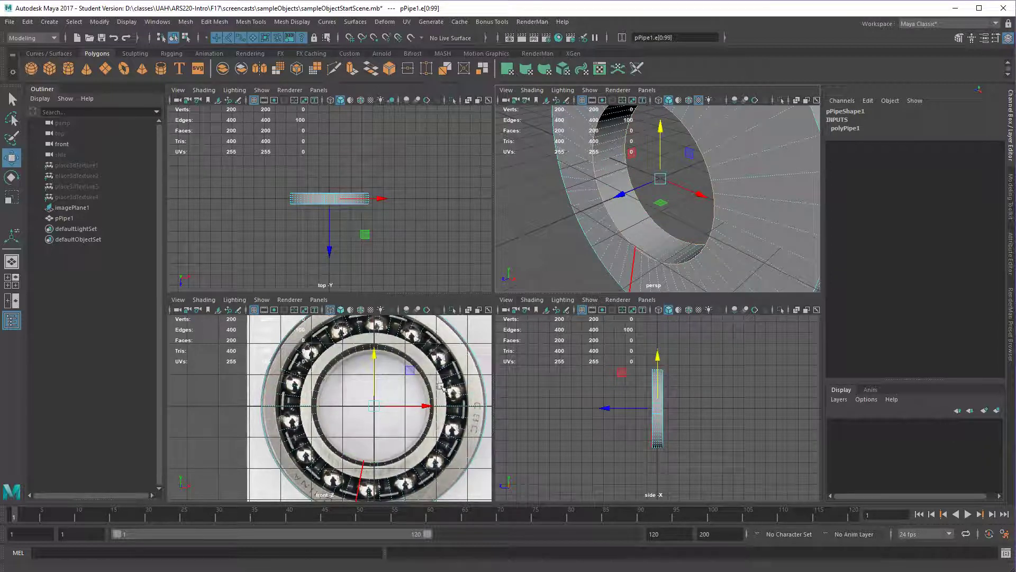
- Bevel the selected inner edge loops of the pipe, working in the enlarged front view
key("space")
scroll(441, 387, "up", 3)
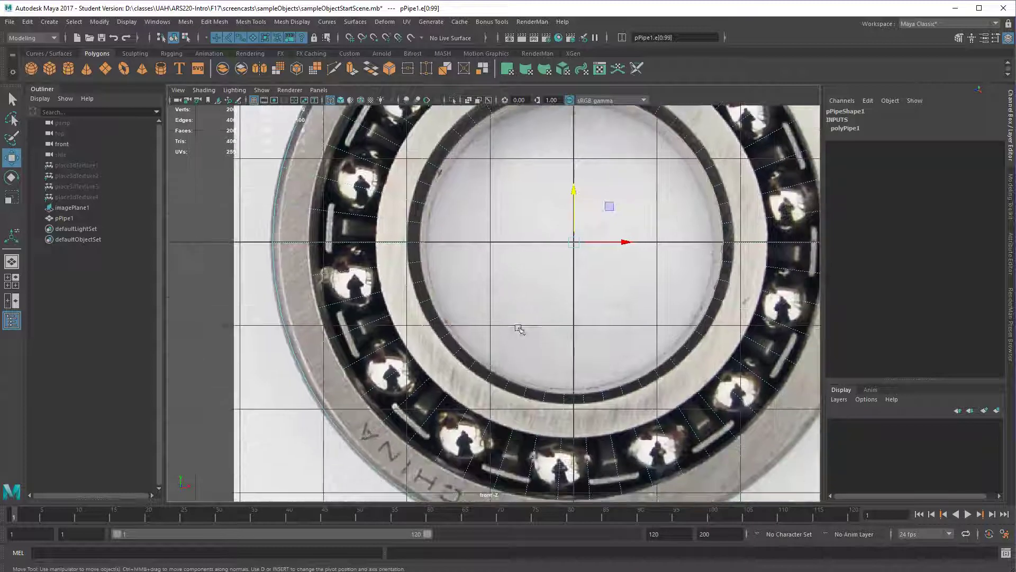
left_click(1009, 204)
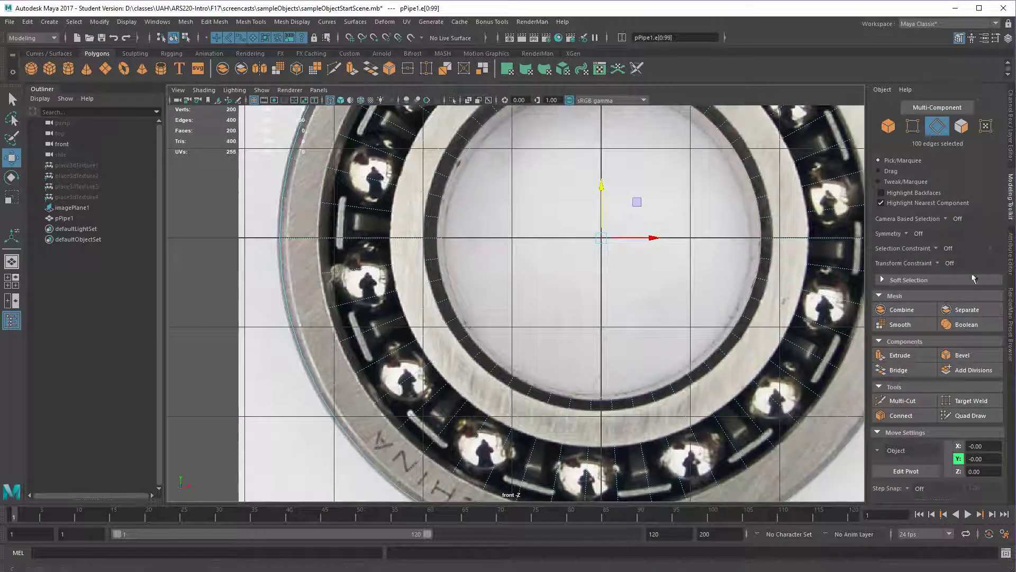
left_click(970, 354)
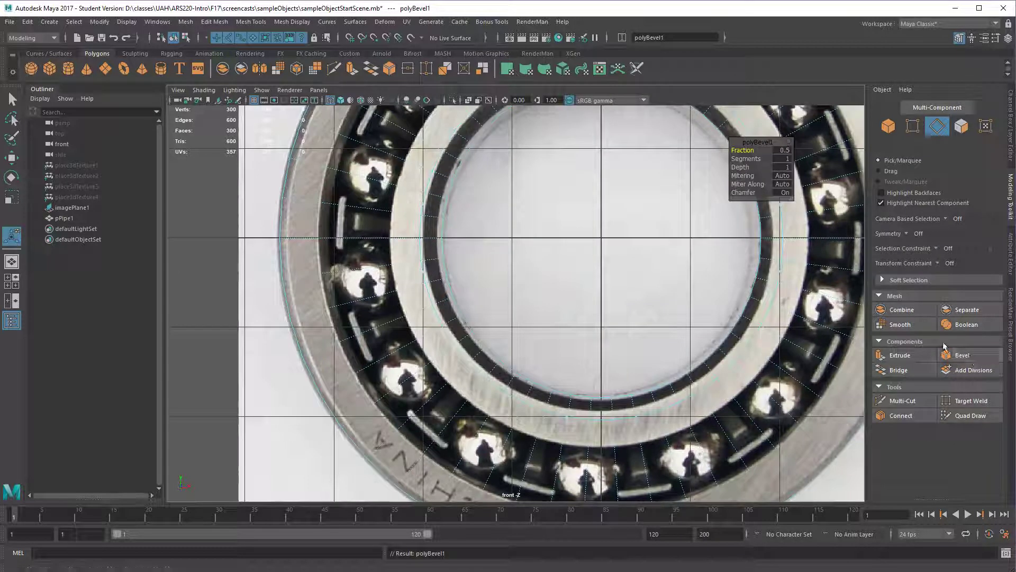
- Set the inner-edge bevel's fraction to 0.27 so that it matches the reference's dark inner rim
right_click_drag(761, 338, 766, 339, "alt")
middle_click_drag(784, 339, 770, 333, "alt")
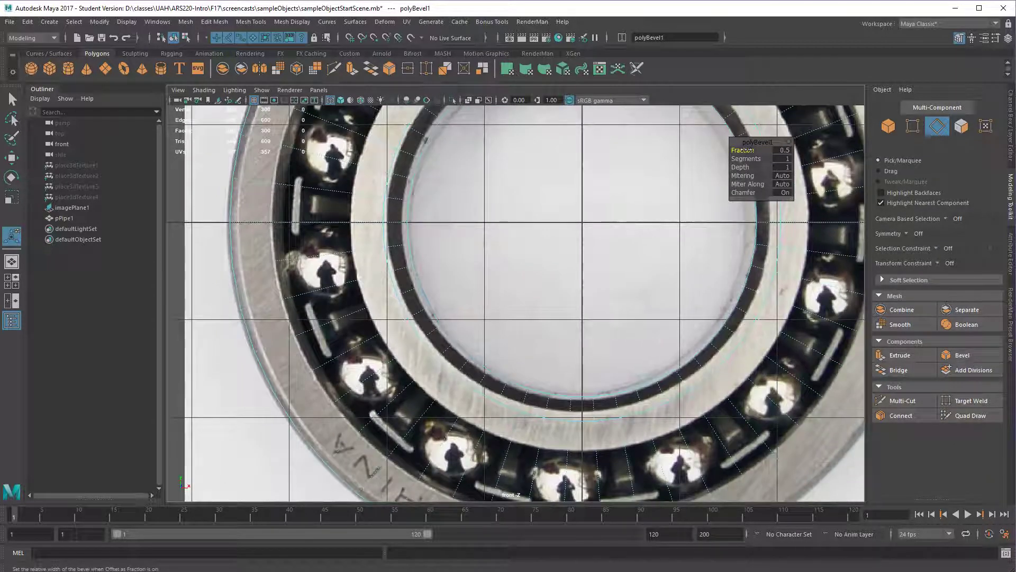
left_click_drag(743, 151, 729, 150)
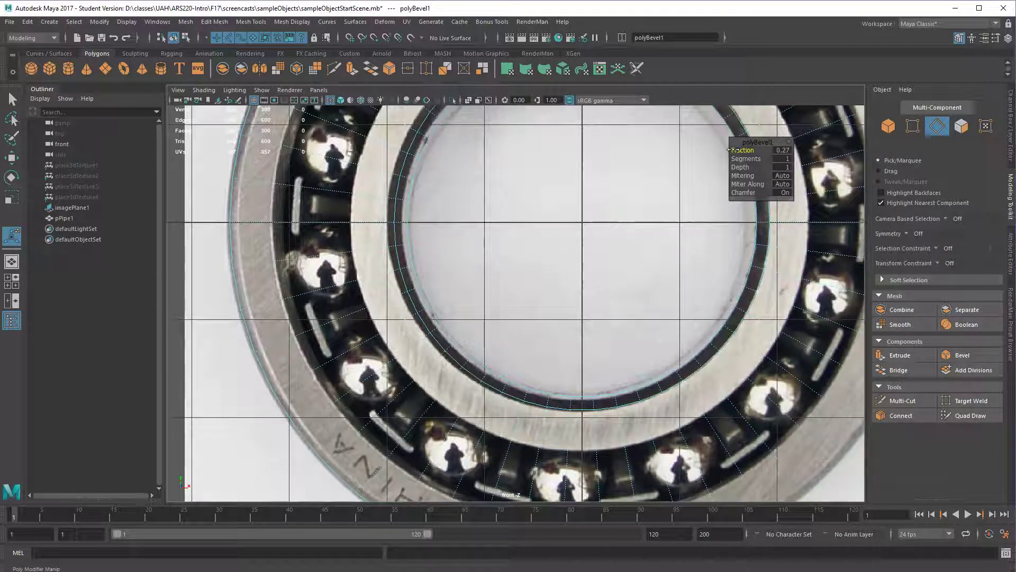
middle_click_drag(717, 257, 672, 291, "alt")
right_click_drag(690, 291, 693, 229, "alt")
middle_click_drag(692, 218, 700, 254, "alt")
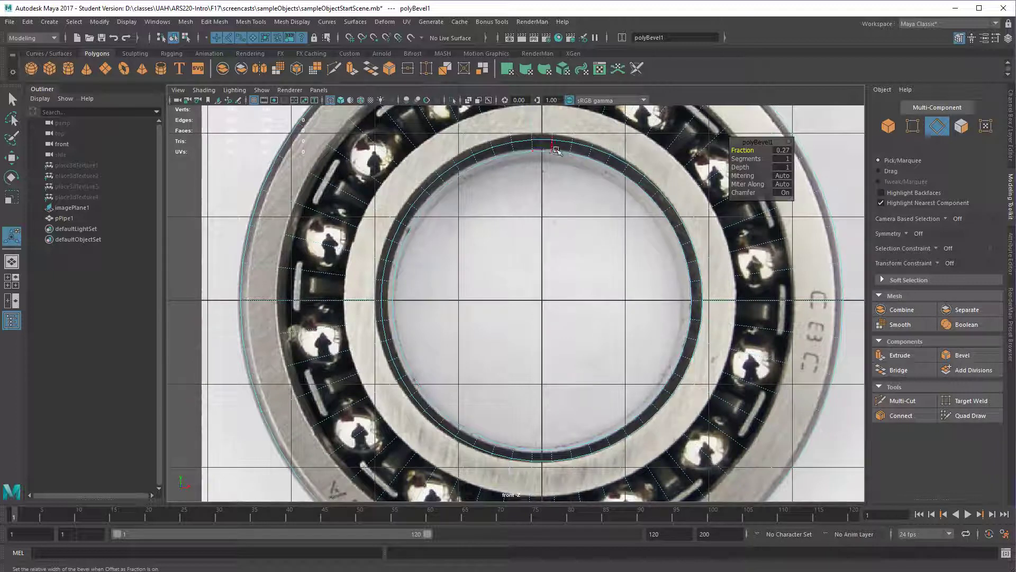
scroll(663, 307, "down", 2)
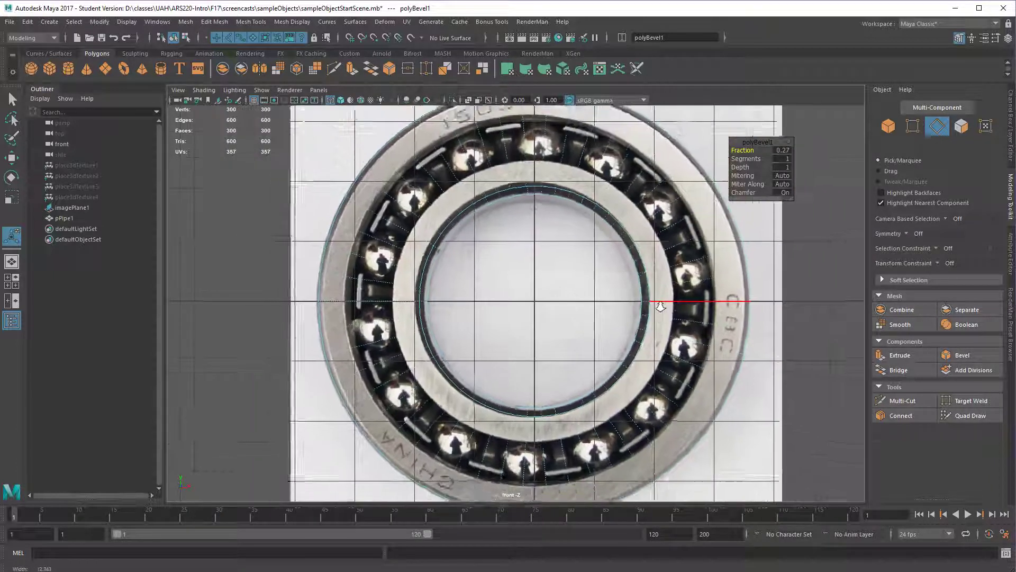
scroll(663, 307, "down", 1)
middle_click_drag(647, 324, 653, 287, "alt")
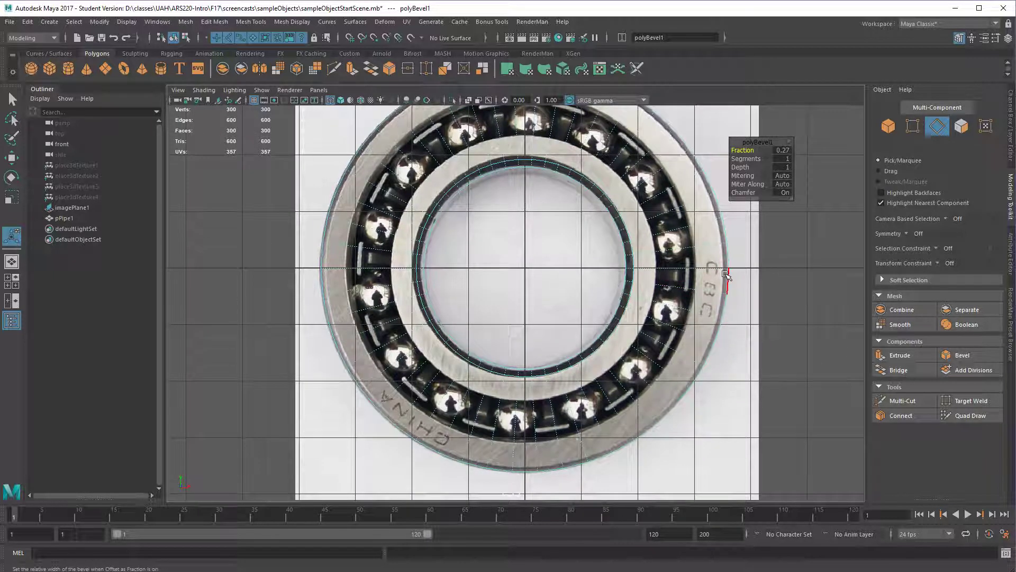
- Select the front and back edge loops around the pipe's outer rim in the perspective view and bevel them
key("space")
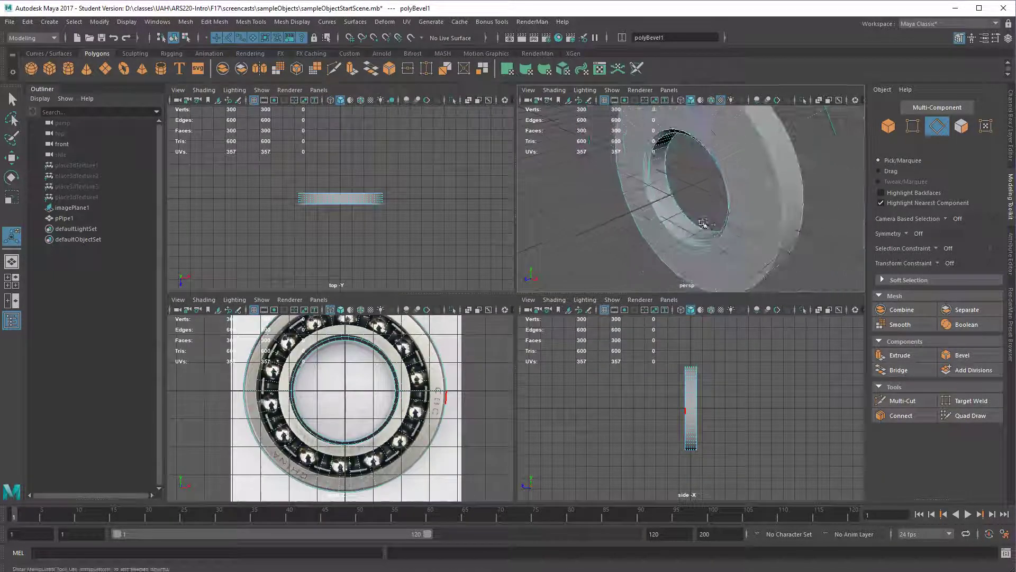
key("f")
double_click(745, 220)
double_click(769, 207, "shift")
key("f")
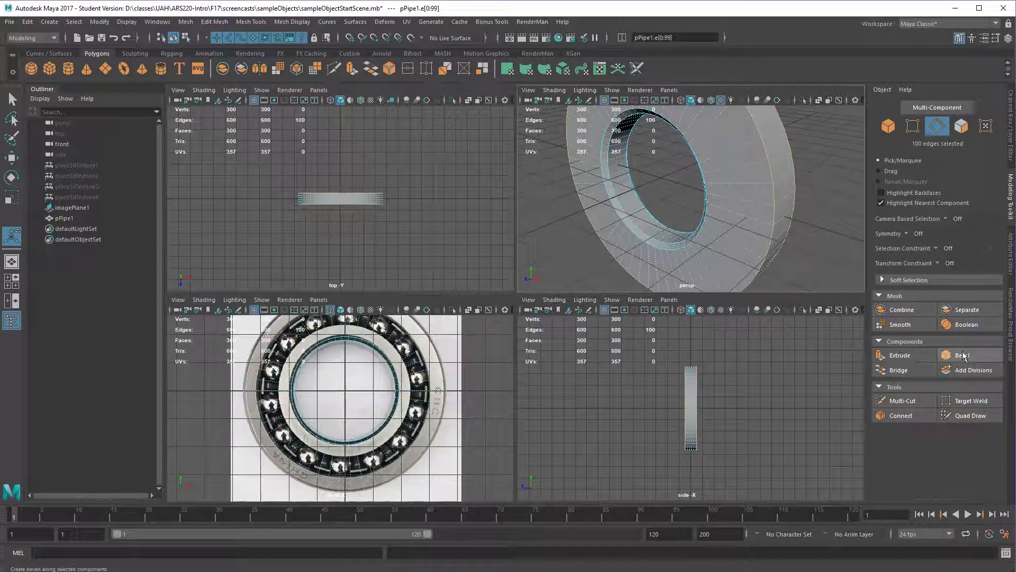
left_click(963, 355)
- Set the outer-rim bevel's fraction to 0.19 and its segments to 4, then return to object mode with nothing selected
scroll(469, 414, "up", 3)
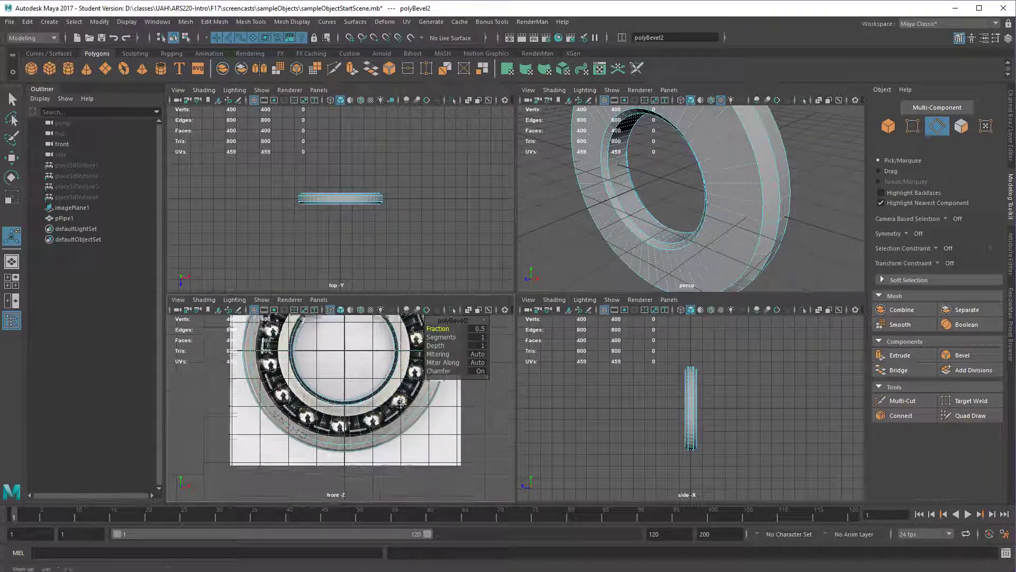
scroll(469, 414, "up", 5)
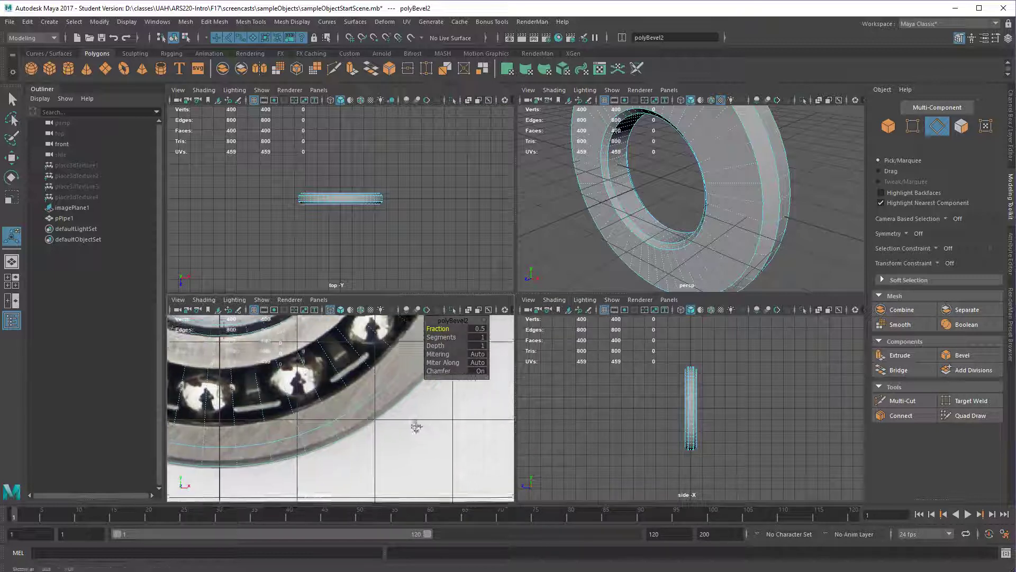
left_click_drag(438, 329, 423, 329)
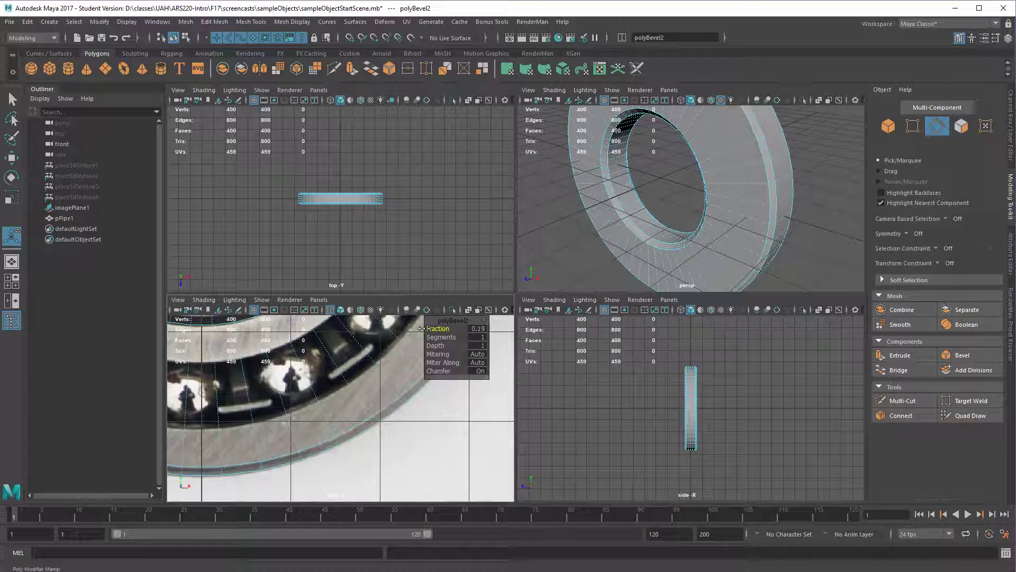
left_click_drag(447, 338, 458, 337)
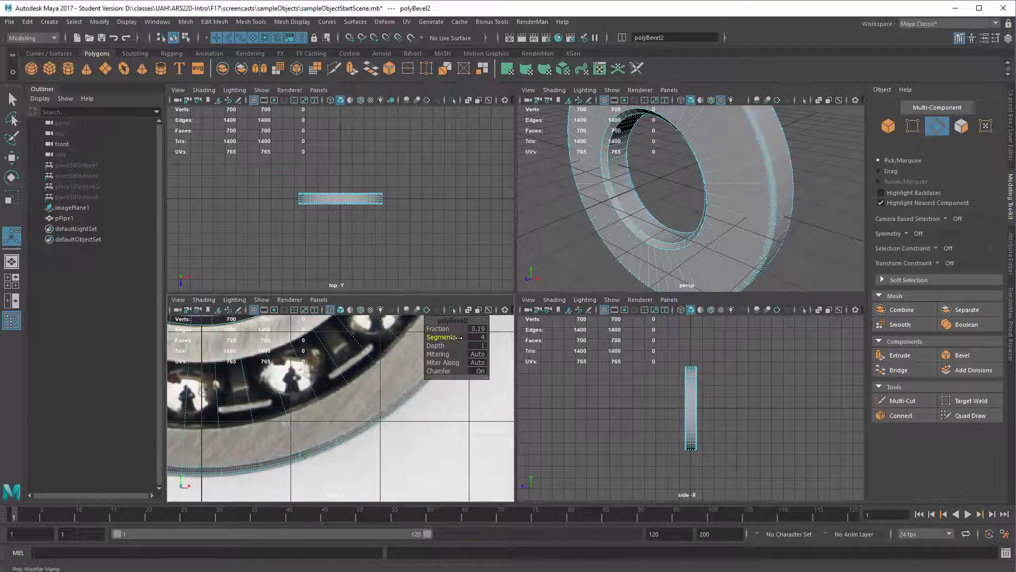
left_click_drag(682, 207, 656, 258, "alt")
key("q")
key("F8")
left_click(793, 212)
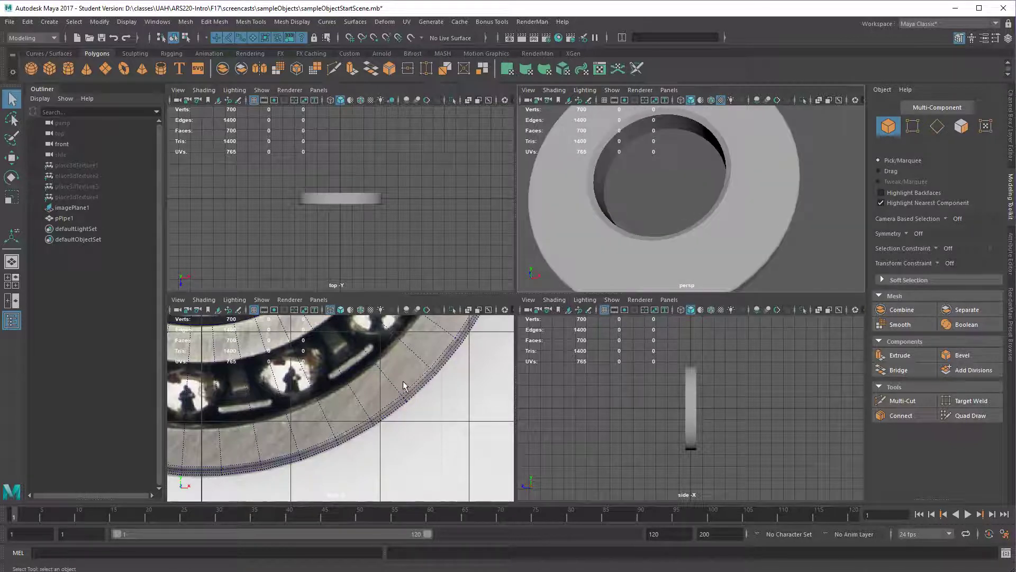
- Insert two edge loops on the pipe's front face with Multi-Cut, along the inner and outer boundaries of the reference's ball track
key("space")
scroll(416, 341, "down", 5)
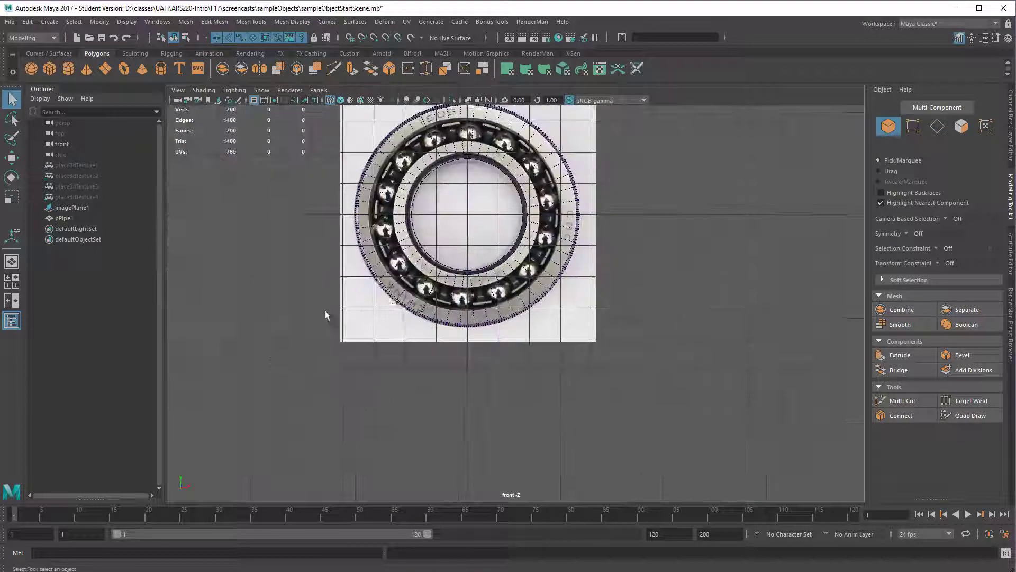
right_click_drag(417, 337, 686, 377, "alt")
middle_click_drag(583, 296, 575, 366, "alt")
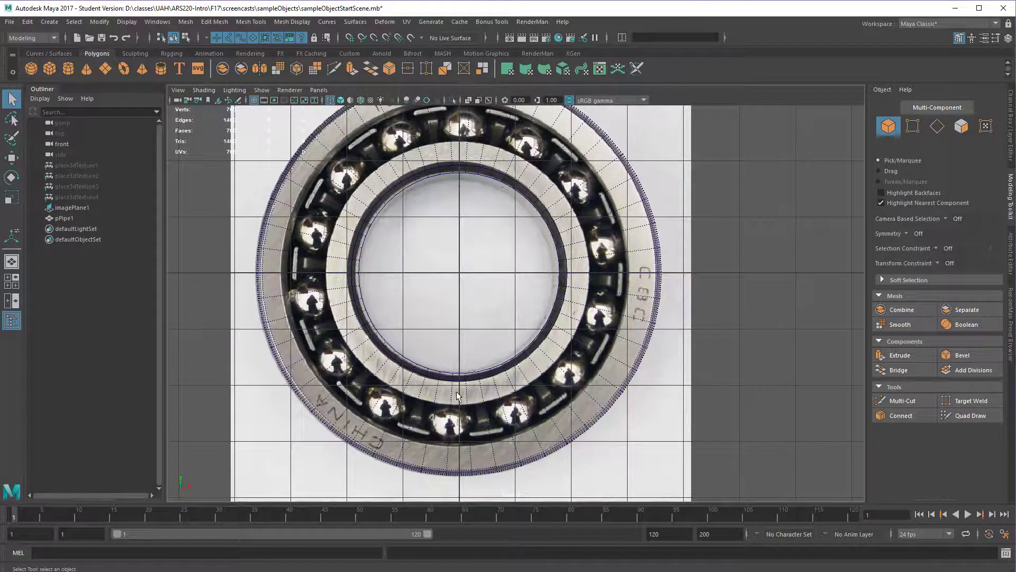
right_click_drag(478, 399, 580, 408, "alt")
middle_click_drag(581, 409, 579, 373, "alt")
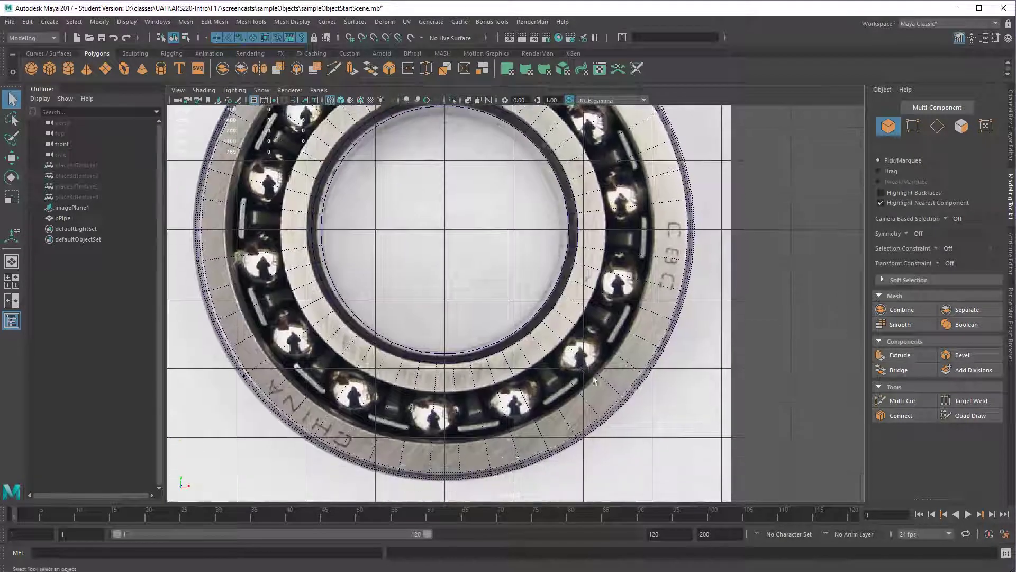
left_click(899, 402)
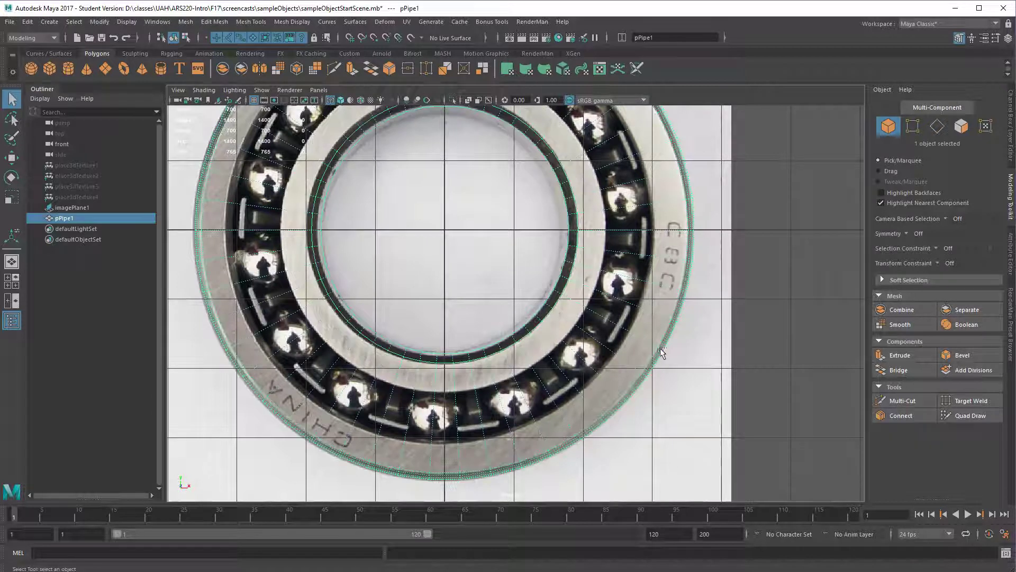
left_click(902, 402)
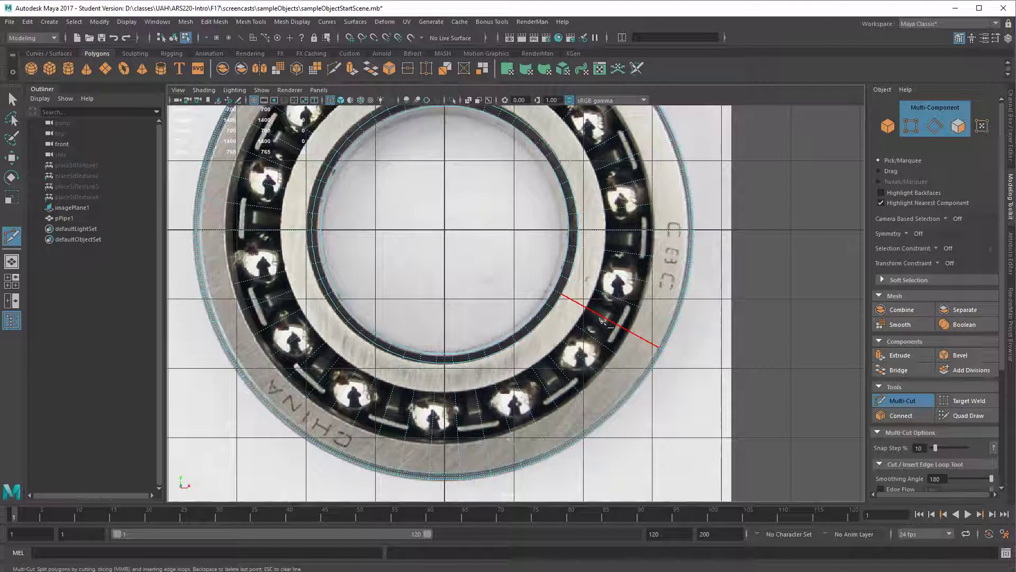
left_click(600, 317, "ctrl")
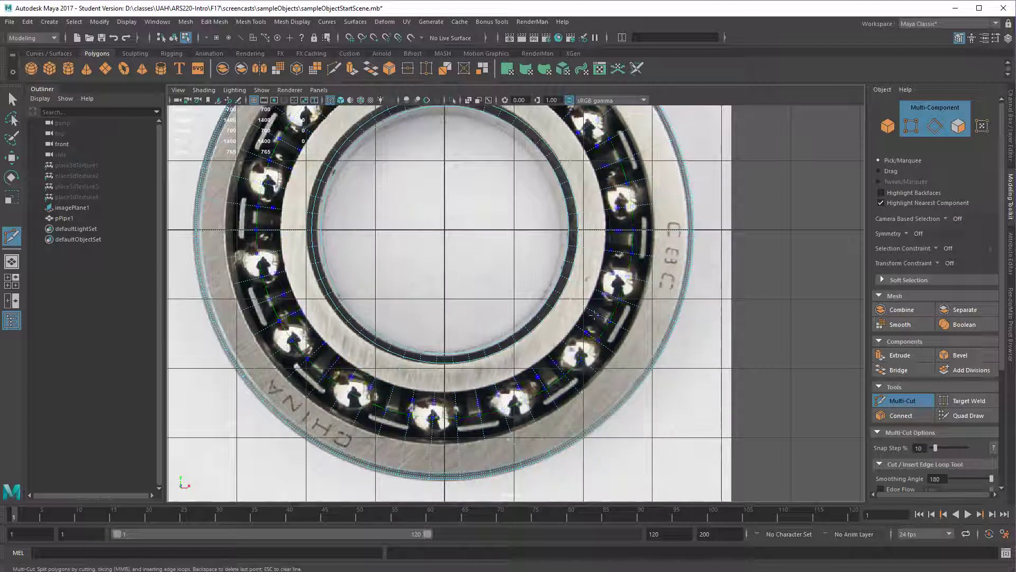
left_click(586, 307, "ctrl")
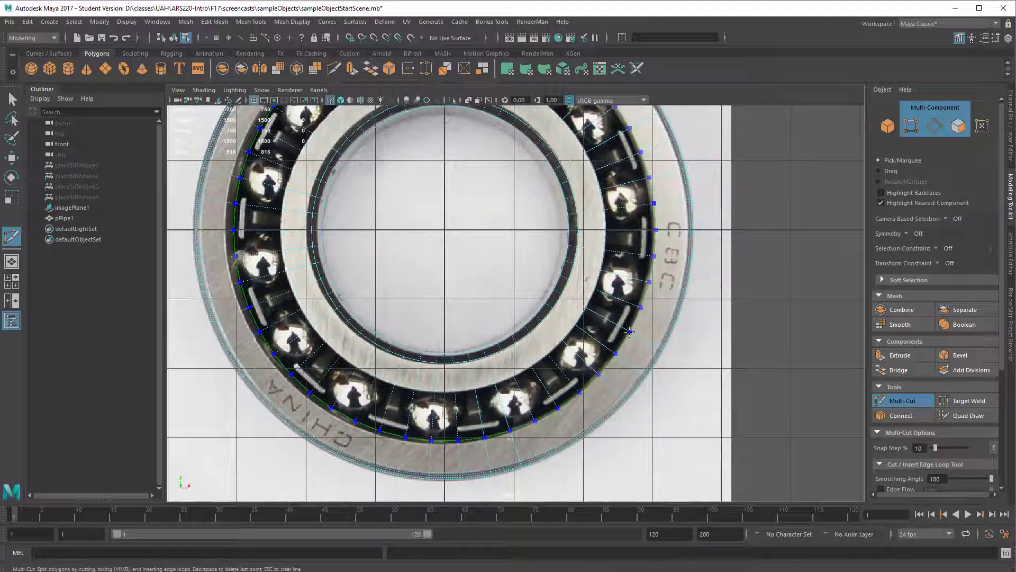
left_click(631, 332, "ctrl")
- Examine how the inserted edge loops line up with the ball track around the reference image
middle_click_drag(668, 338, 744, 424, "alt")
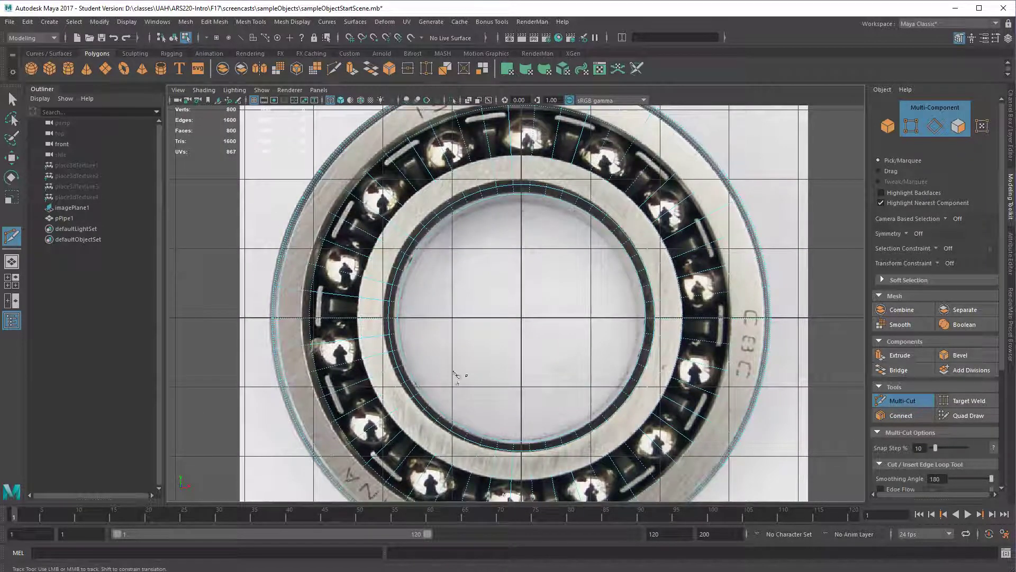
middle_click_drag(425, 370, 423, 326, "alt")
middle_click_drag(729, 360, 683, 361, "alt")
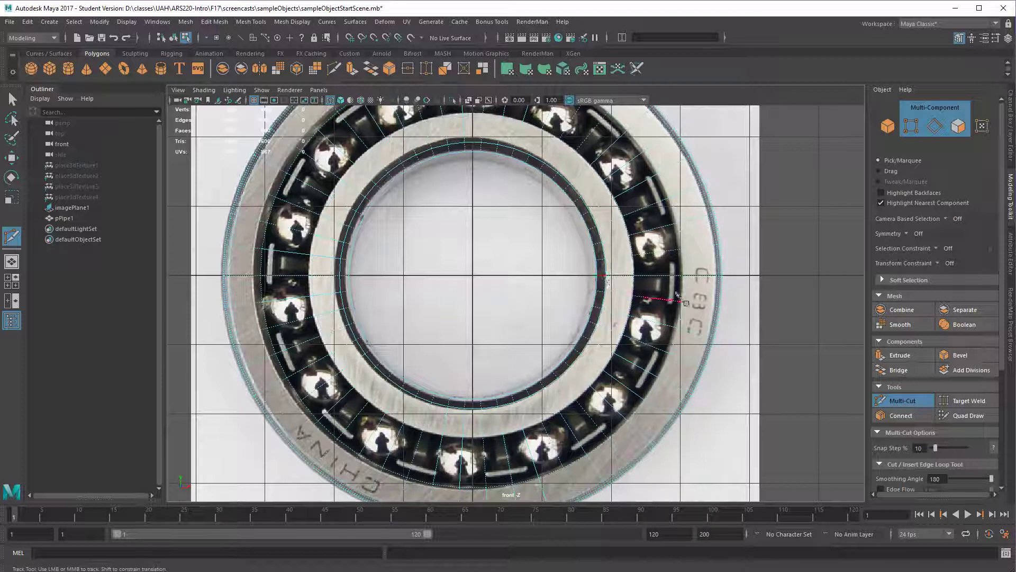
middle_click_drag(631, 360, 609, 283, "alt")
right_click_drag(609, 283, 636, 338, "alt")
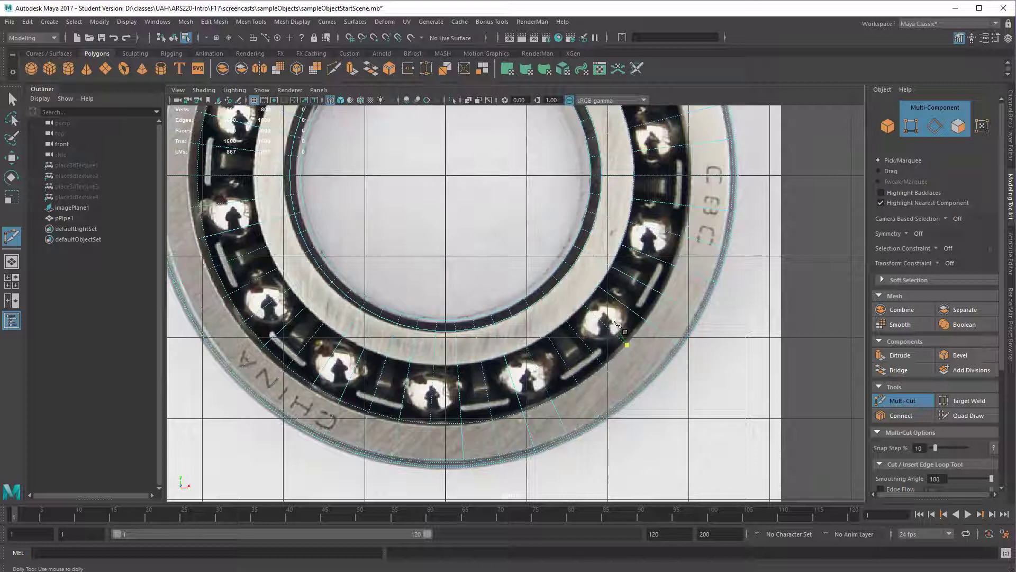
right_click_drag(689, 309, 652, 299, "alt")
middle_click_drag(626, 239, 635, 288, "alt")
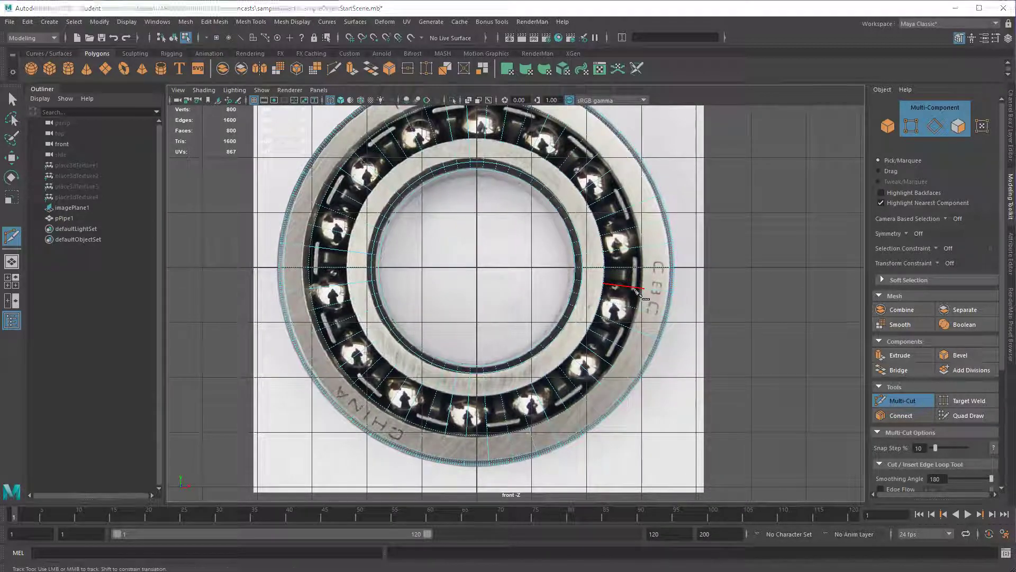
- Select the face loop over the ball track and extrude it into the pipe with a Local Translate Z of -0.853
key("space")
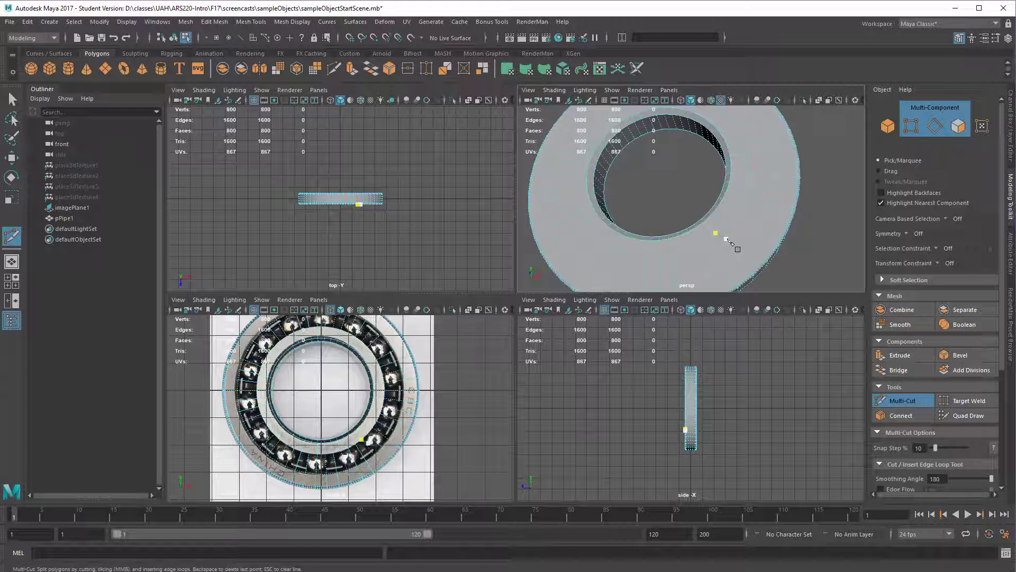
key("q")
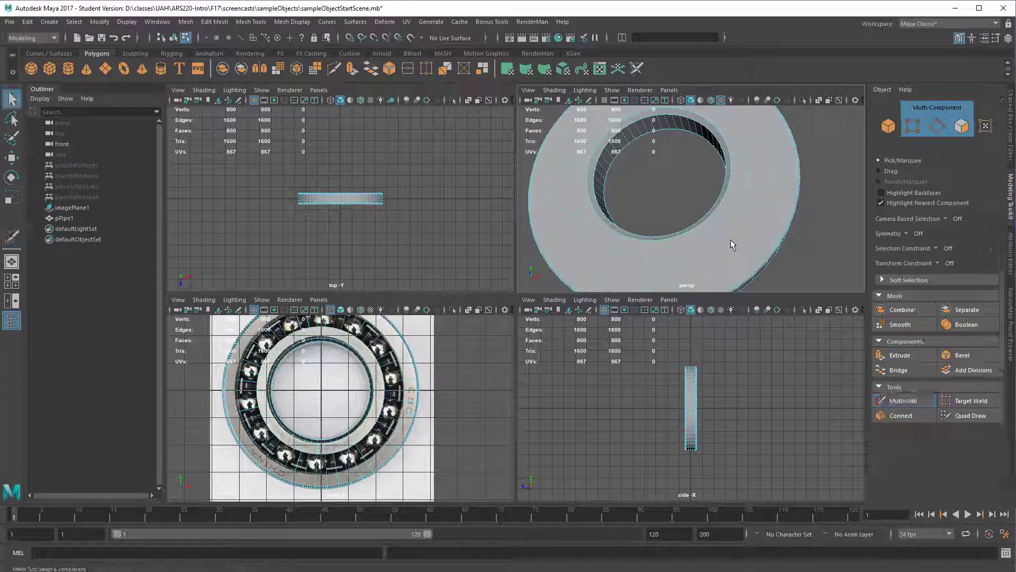
left_click_drag(737, 246, 731, 241, "alt")
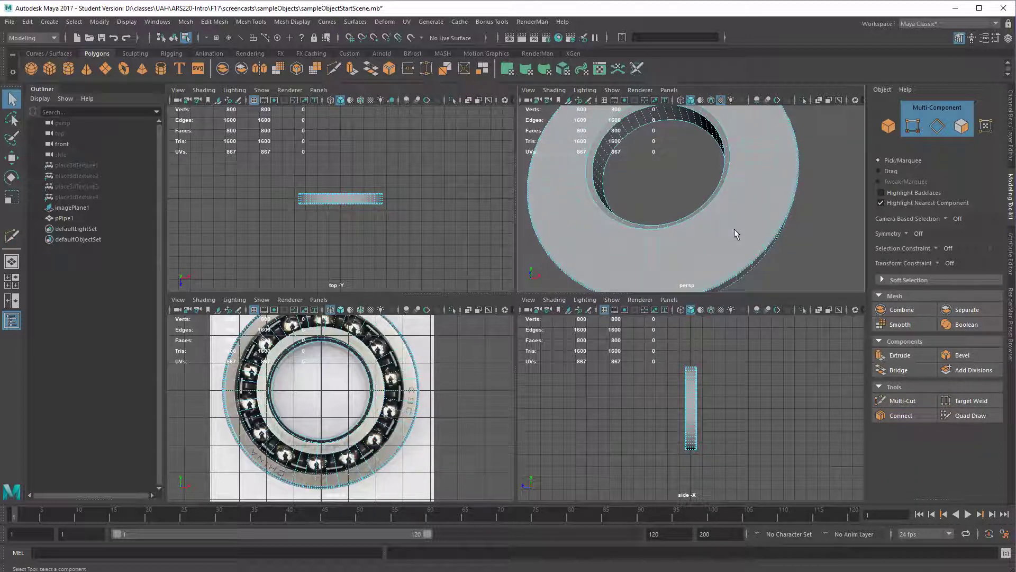
left_click(733, 231)
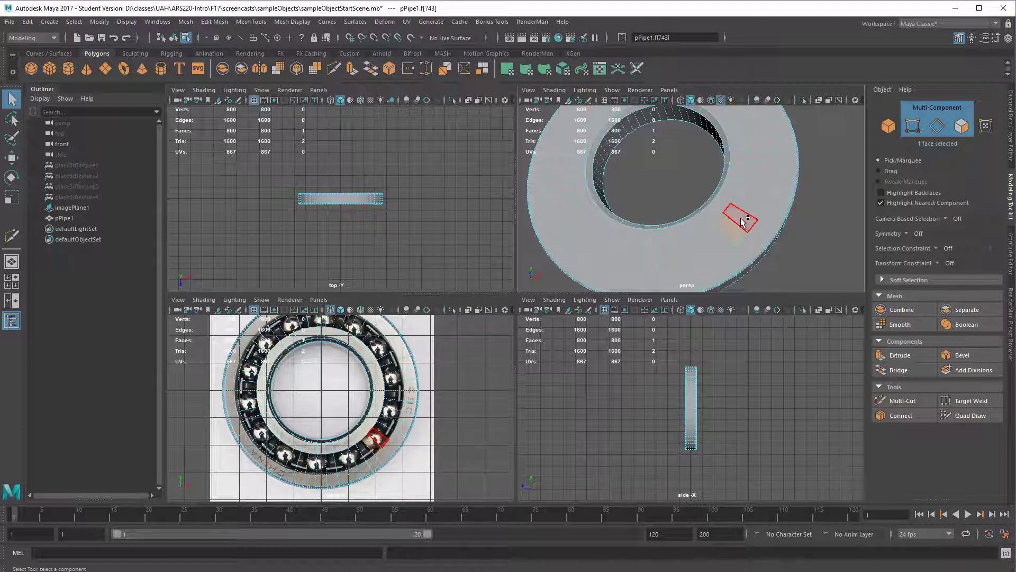
double_click(742, 219)
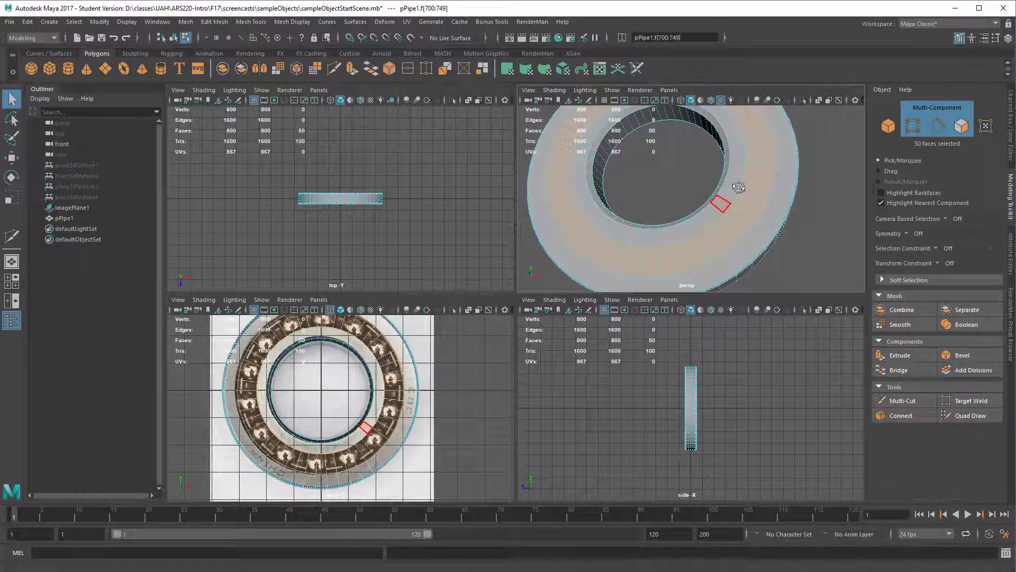
left_click_drag(721, 204, 696, 213, "alt")
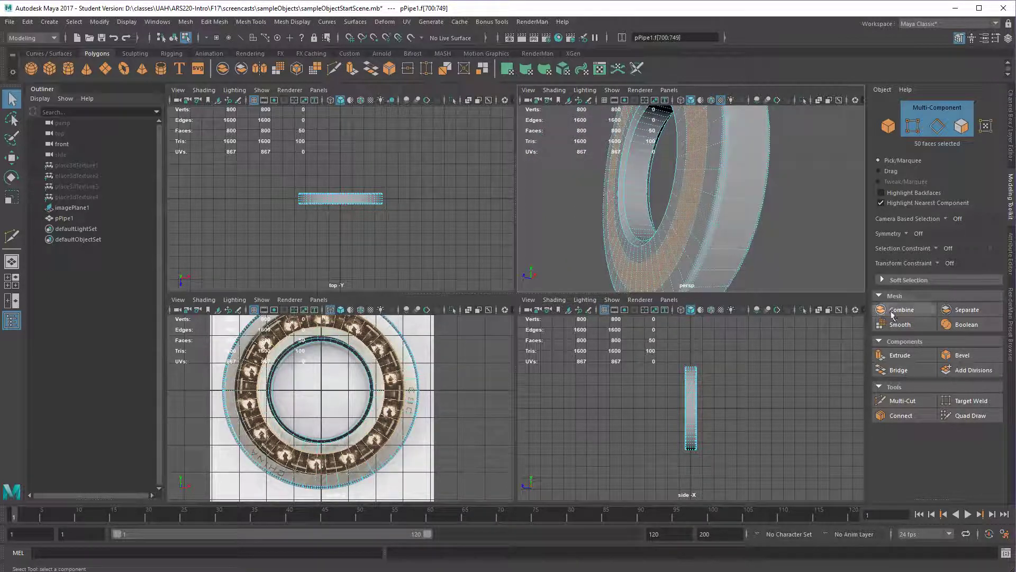
left_click(908, 356)
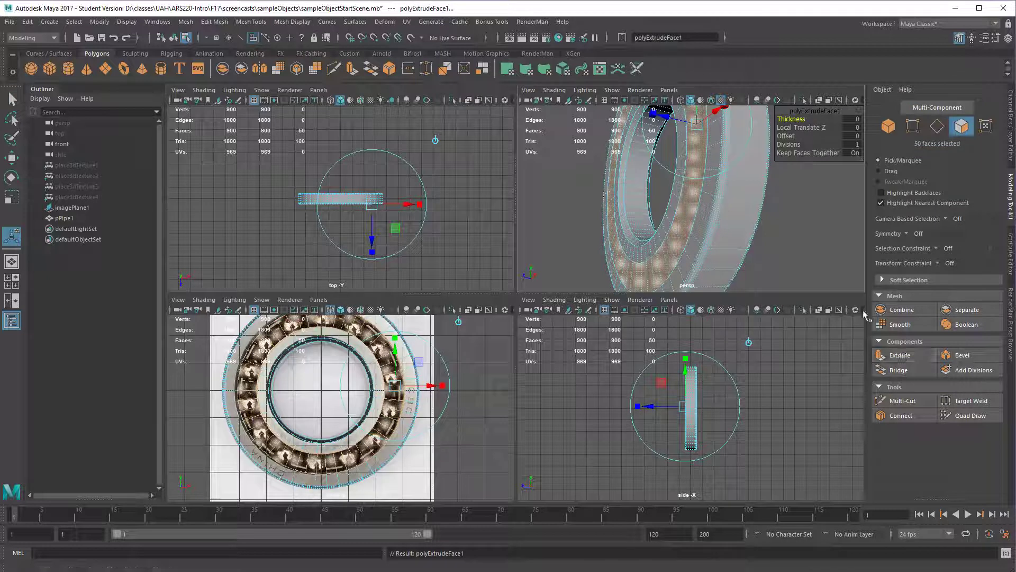
left_click_drag(685, 142, 715, 157, "alt")
left_click_drag(715, 157, 785, 172, "alt")
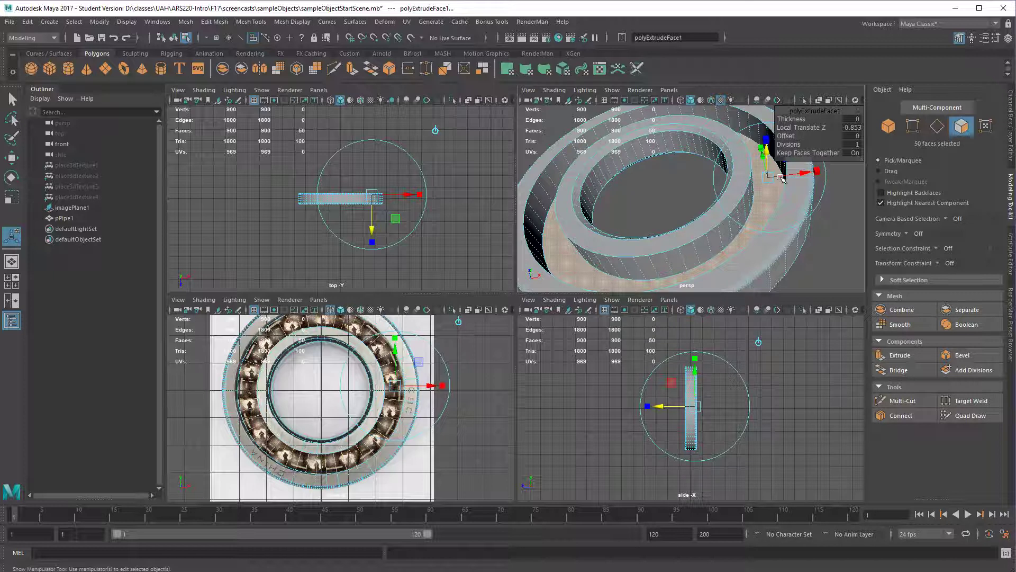
- Select the full loop of faces on the groove's inner side wall, around the inner ring
right_click_drag(729, 213, 773, 221, "alt")
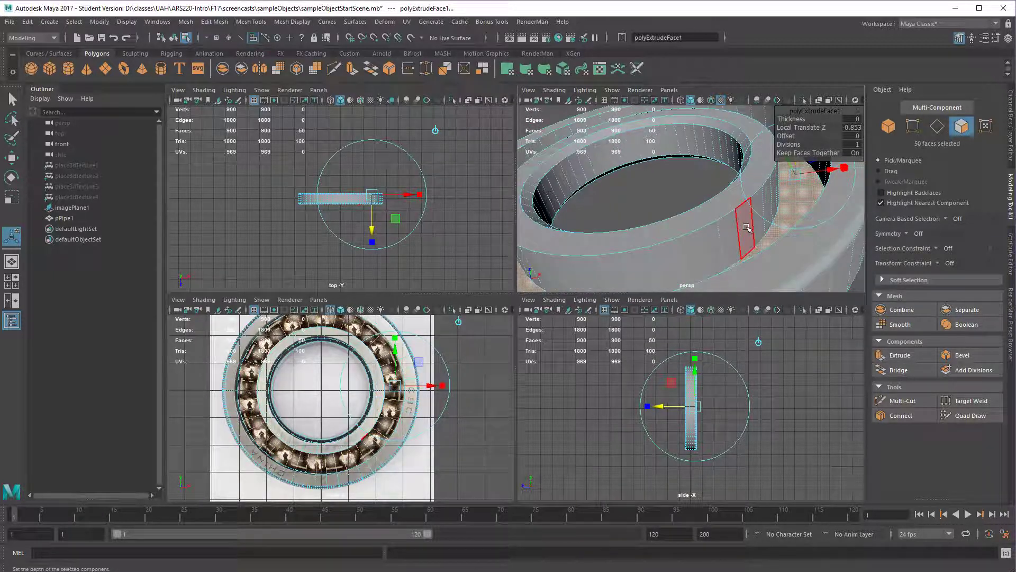
left_click(747, 228)
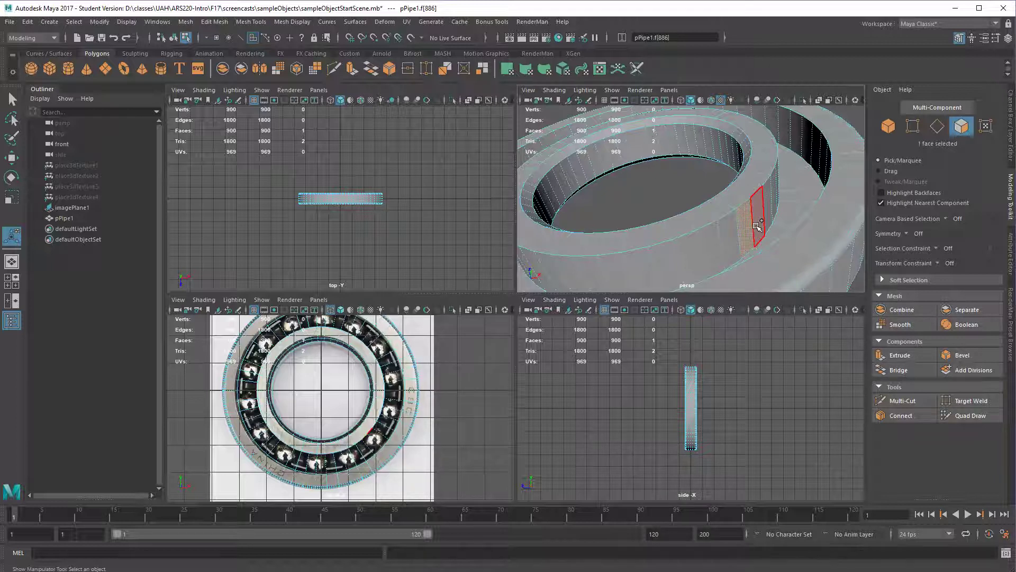
double_click(758, 226)
right_click_drag(747, 235, 763, 236, "alt")
left_click_drag(763, 237, 758, 165, "alt")
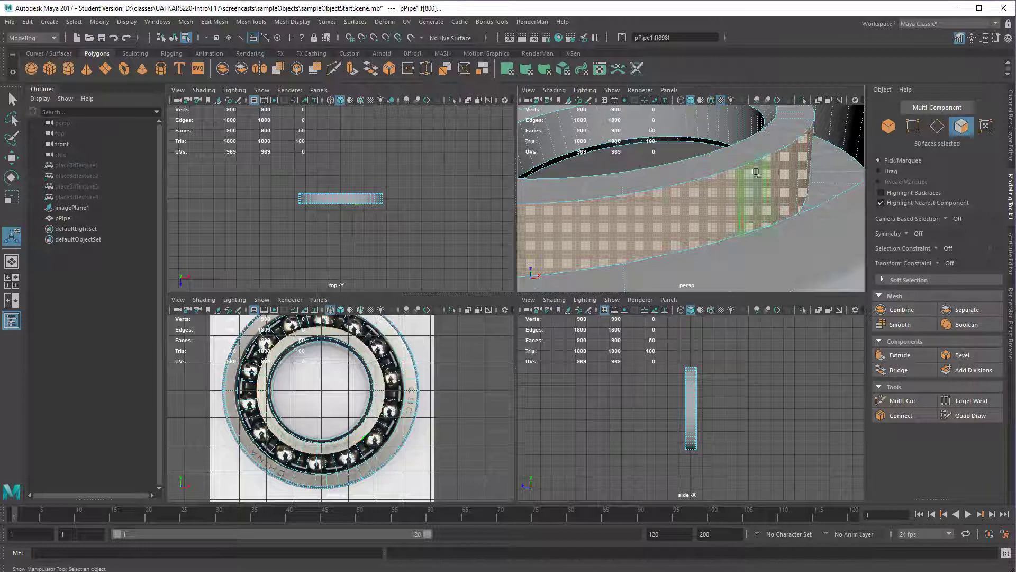
mouse_move(744, 199)
left_mouse_down("alt")
mouse_move(723, 208)
mouse_move(739, 211)
left_mouse_up("alt")
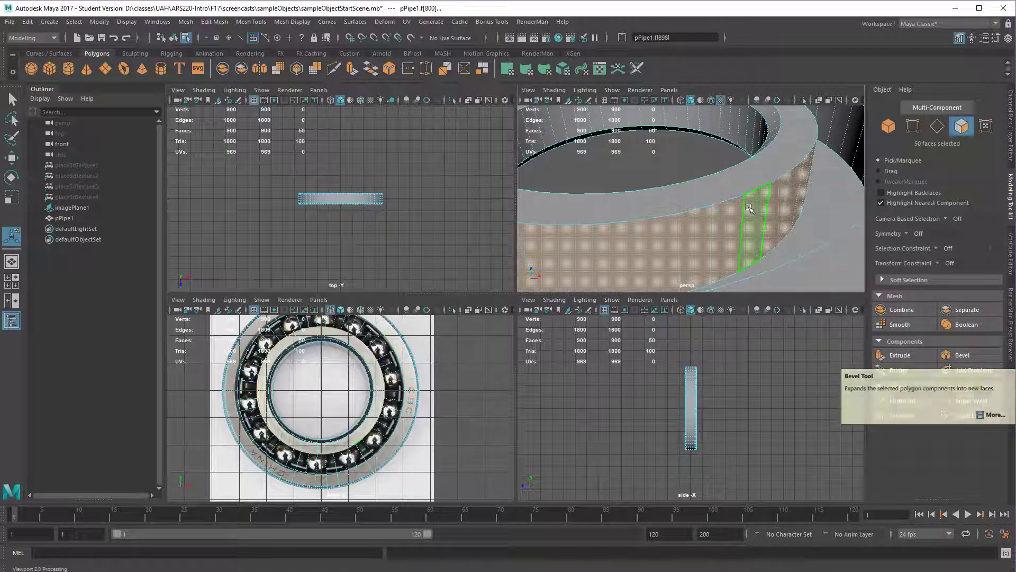
- Insert an edge loop with Multi-Cut around the groove's inner side wall, close to the front rim
left_click(903, 400)
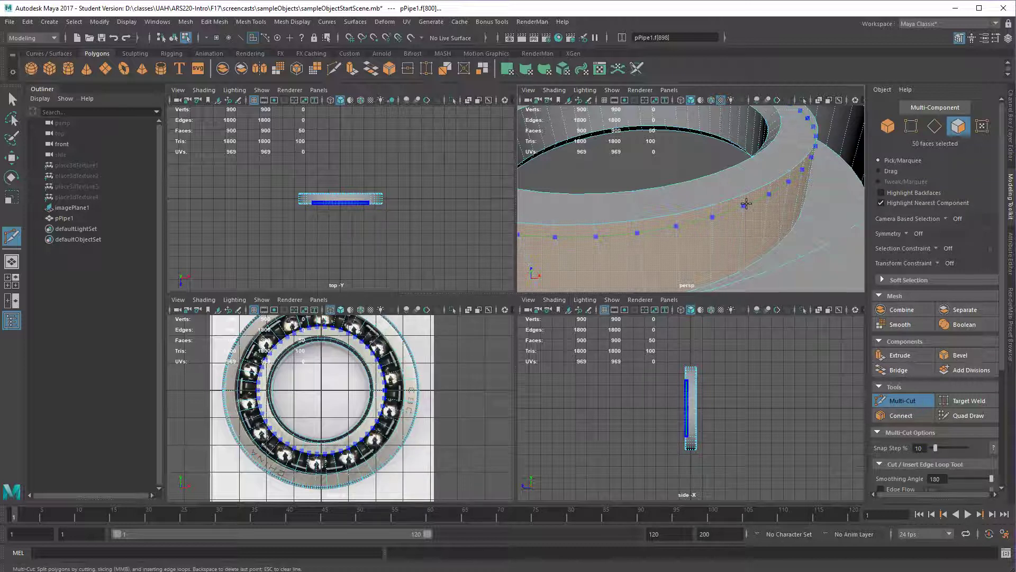
left_click(746, 203, "ctrl")
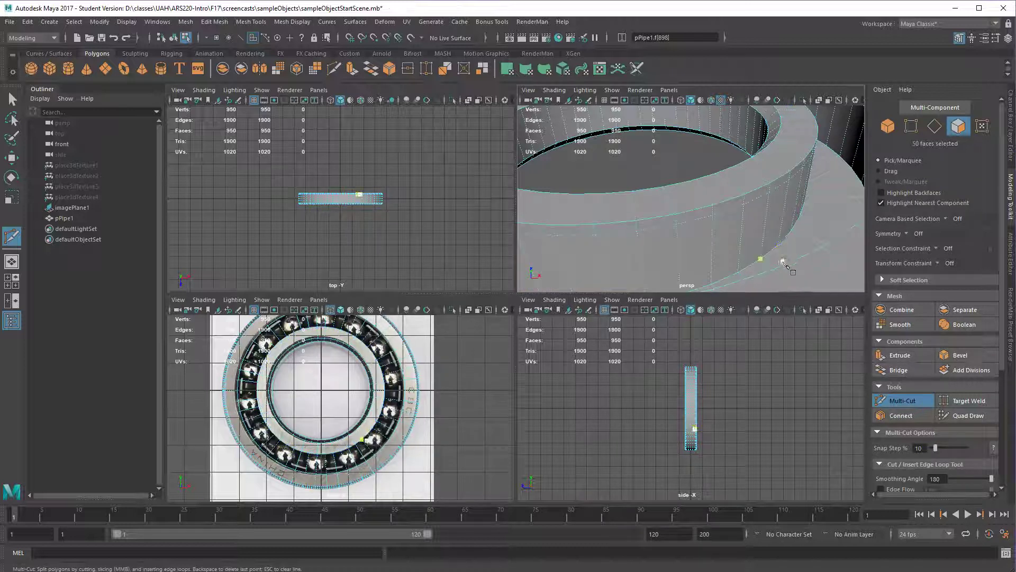
key("q")
- Select the face loop below the new edge on the groove's inner wall and extrude it inward with a Thickness of -0.36
left_click(733, 240)
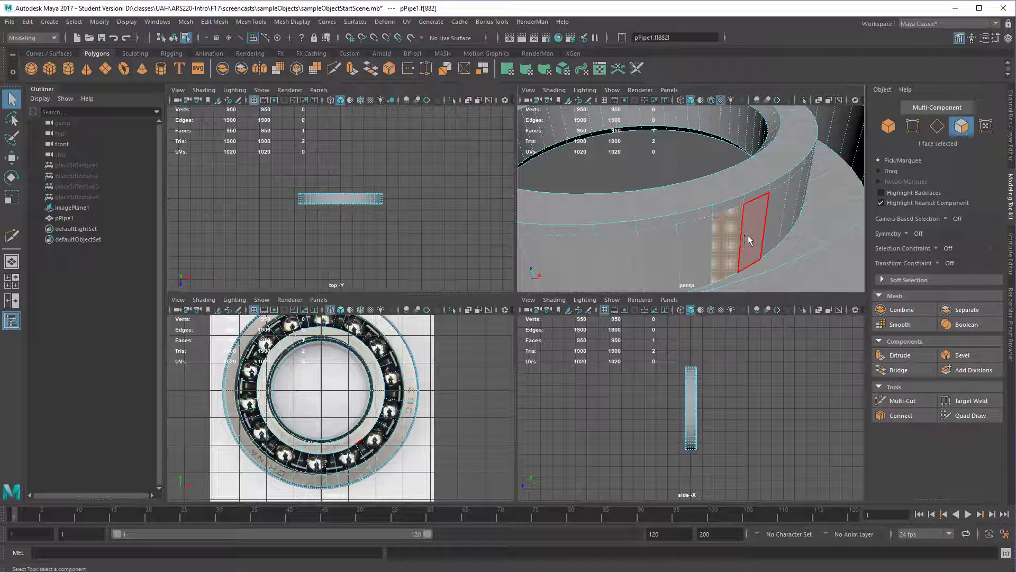
double_click(749, 234, "shift")
left_click_drag(749, 234, 794, 261, "alt")
left_click(897, 355)
middle_click_drag(795, 261, 773, 267, "alt")
left_click_drag(773, 267, 761, 259, "alt")
left_click_drag(788, 119, 762, 118)
left_click_drag(763, 118, 767, 119)
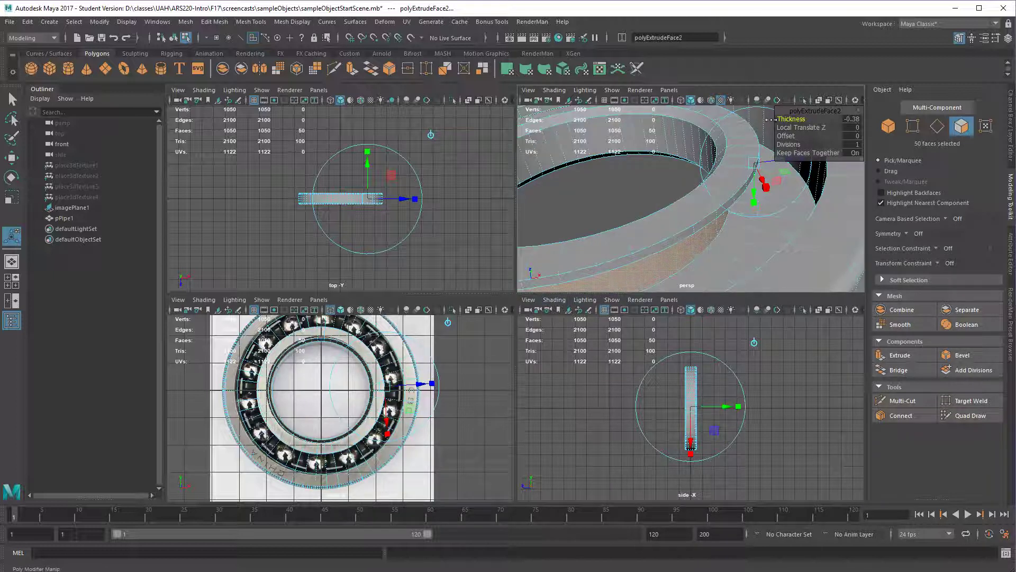
- Examine the recess extruded into the groove's inner wall from several angles
left_click_drag(720, 168, 744, 153, "alt")
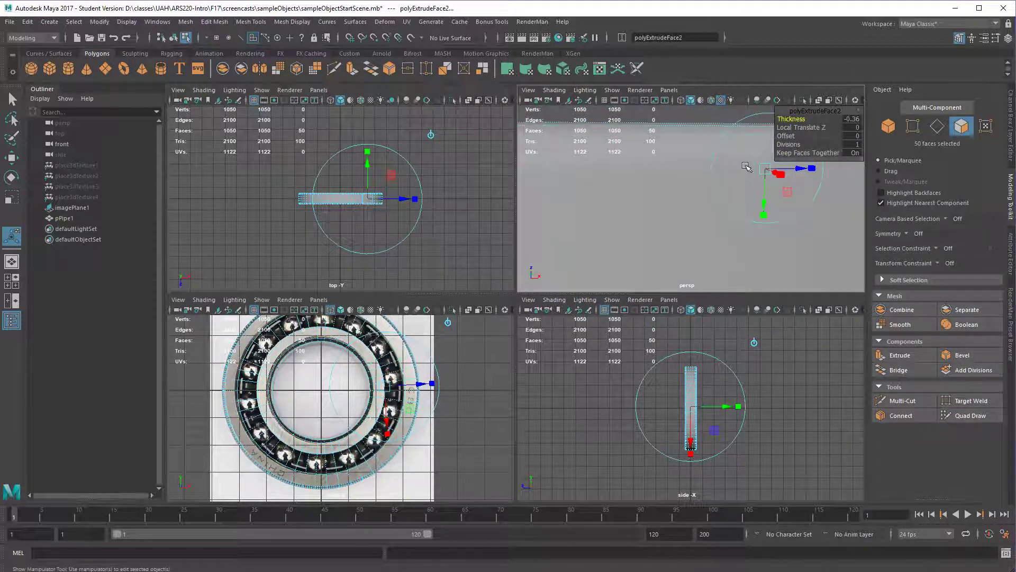
middle_click_drag(747, 166, 753, 215, "alt")
left_click_drag(753, 215, 807, 137, "alt")
left_click_drag(738, 187, 635, 254, "alt")
left_click_drag(724, 213, 757, 183, "alt")
right_click_drag(757, 183, 701, 188, "alt")
left_click_drag(701, 188, 650, 217, "alt")
- Return to object selection and assign a shinier material to the whole pipe
key("q")
key("F8")
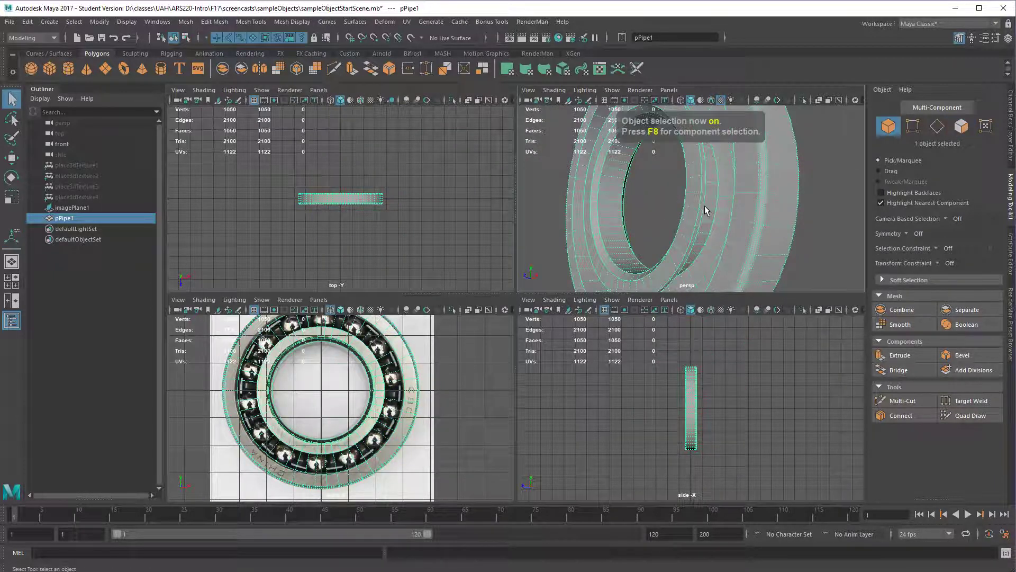
right_click_drag(698, 203, 780, 491)
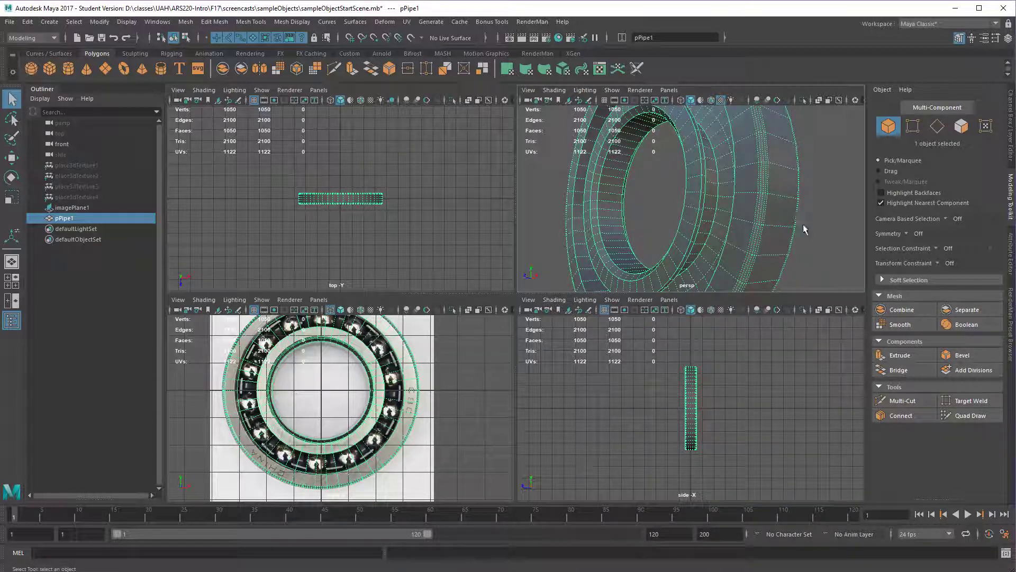
left_click(828, 225)
- Inspect the shaded pipe in the enlarged perspective view, checking how sharp the groove and inner ring edges look
left_click_drag(828, 224, 872, 241, "alt")
mouse_move(805, 240)
left_mouse_down("alt")
mouse_move(810, 222)
mouse_move(798, 221)
left_mouse_up("alt")
key("space")
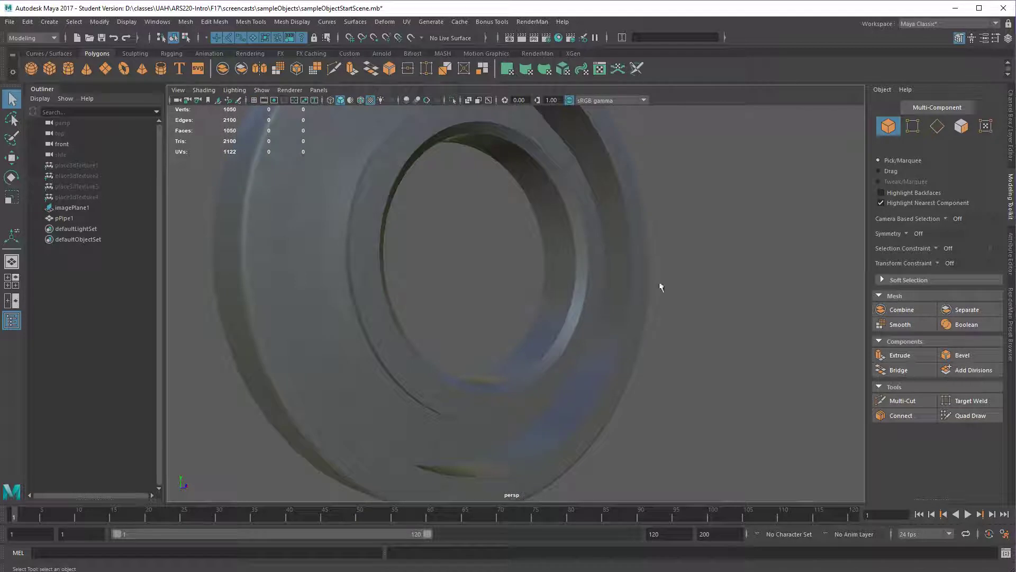
left_click_drag(655, 330, 611, 323, "alt")
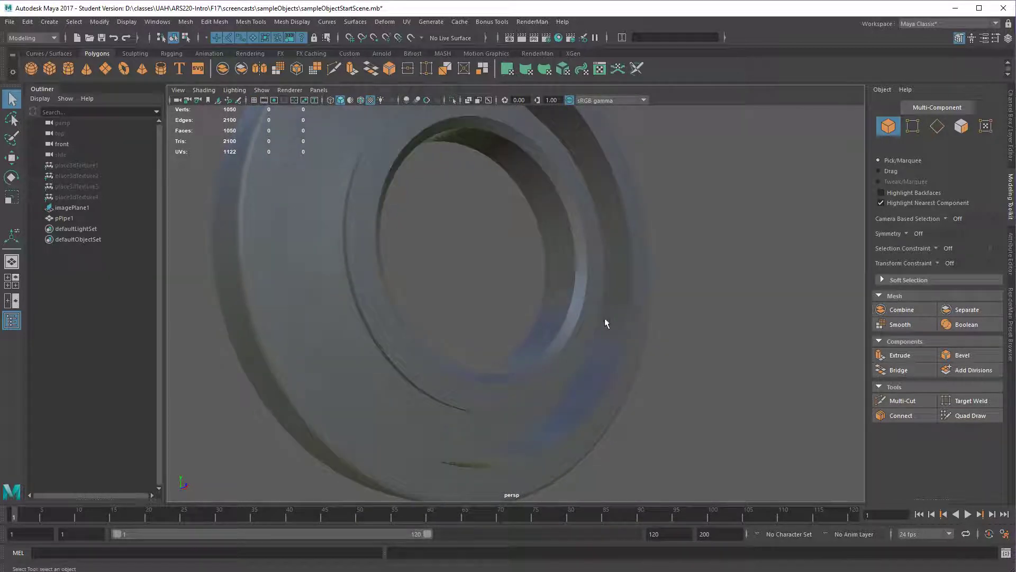
left_click(621, 344)
left_click(697, 331)
left_click_drag(696, 332, 555, 336, "alt")
left_click(553, 337)
- Select the full edge loops along the groove's rims and recess and around the inner ring's hard edges
right_click_drag(449, 355, 646, 381, "alt")
key("F10")
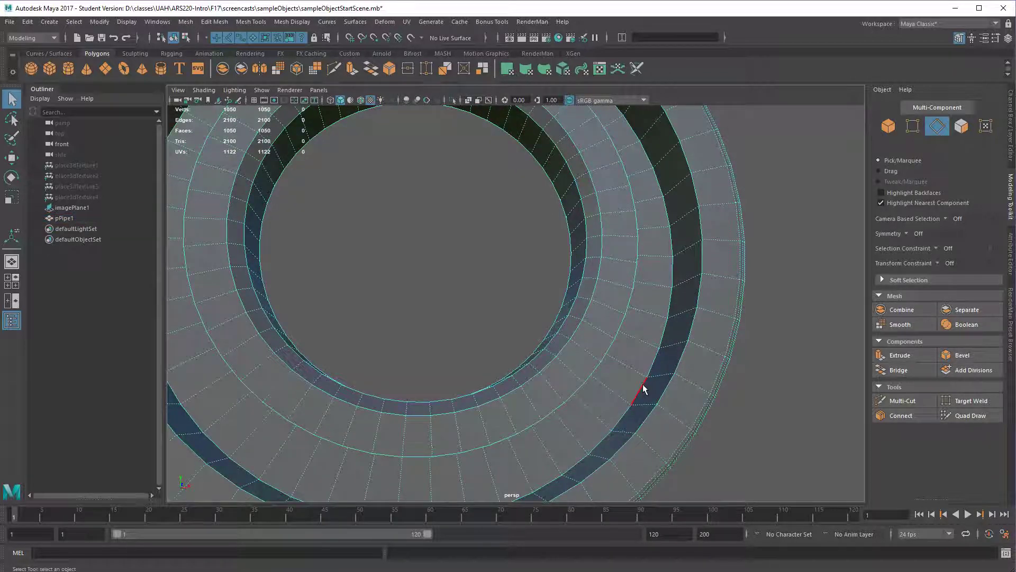
double_click(643, 385)
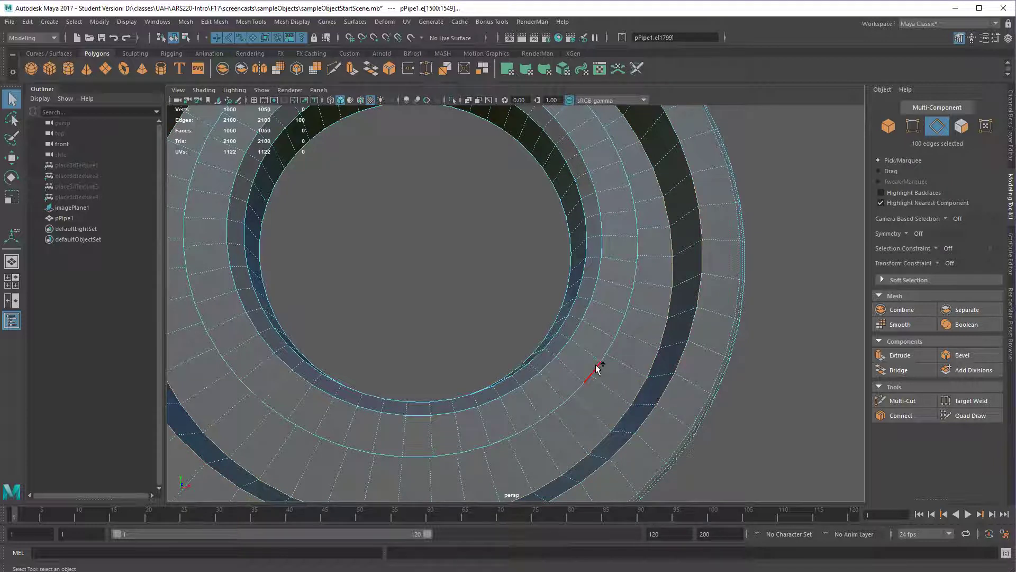
left_click_drag(609, 373, 545, 365, "alt")
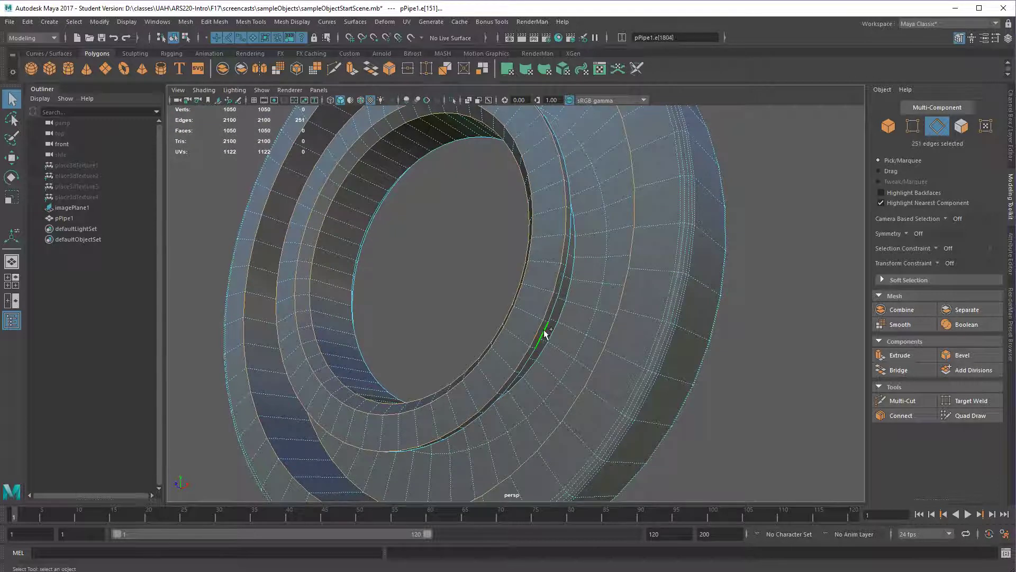
scroll(557, 355, "up", 5)
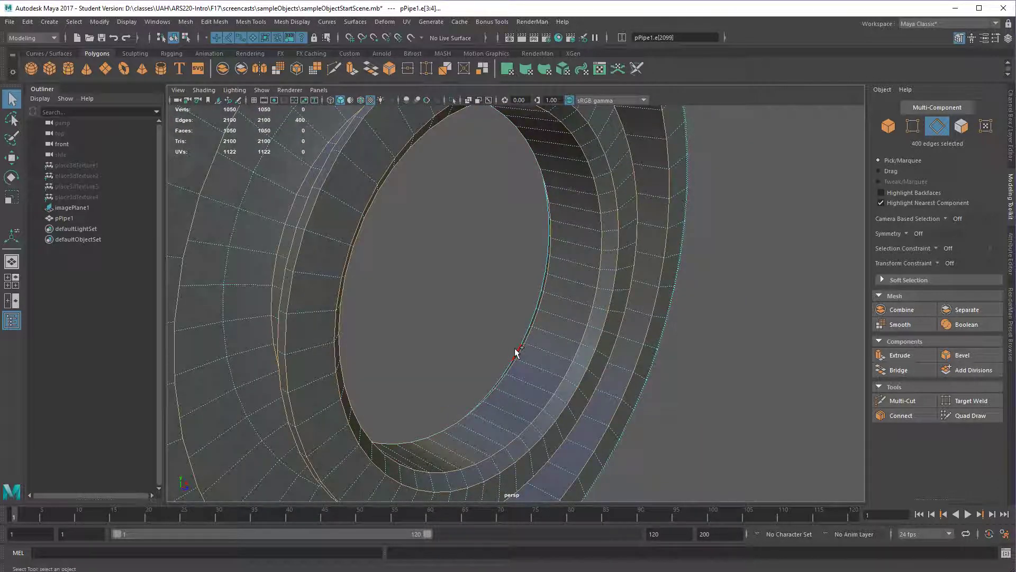
right_click_drag(638, 366, 542, 359, "alt")
left_click_drag(542, 358, 615, 374, "alt")
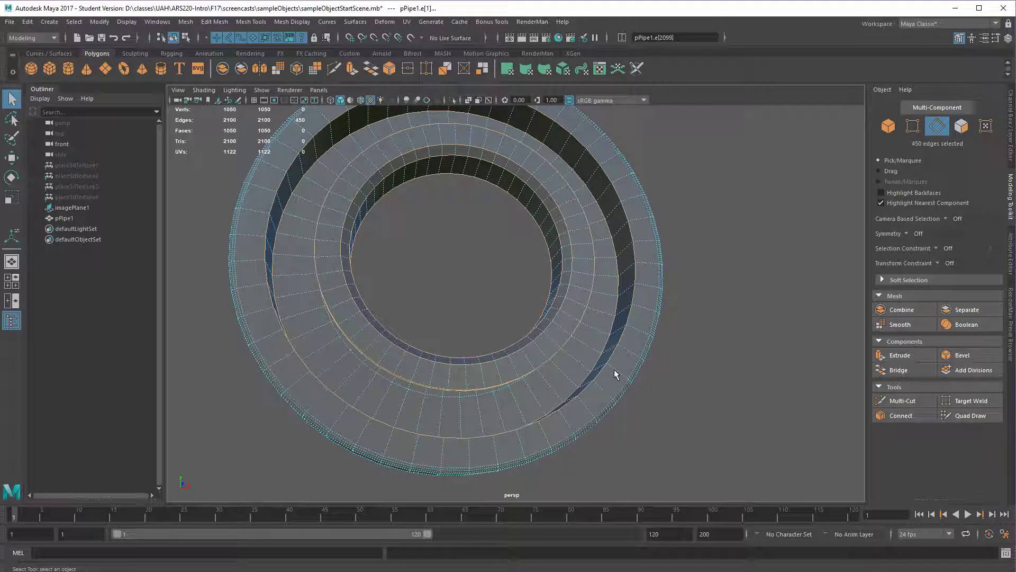
- Compare the selected loops with the reference image and deselect the edge loop along the groove's outer rim
key("space")
key("space")
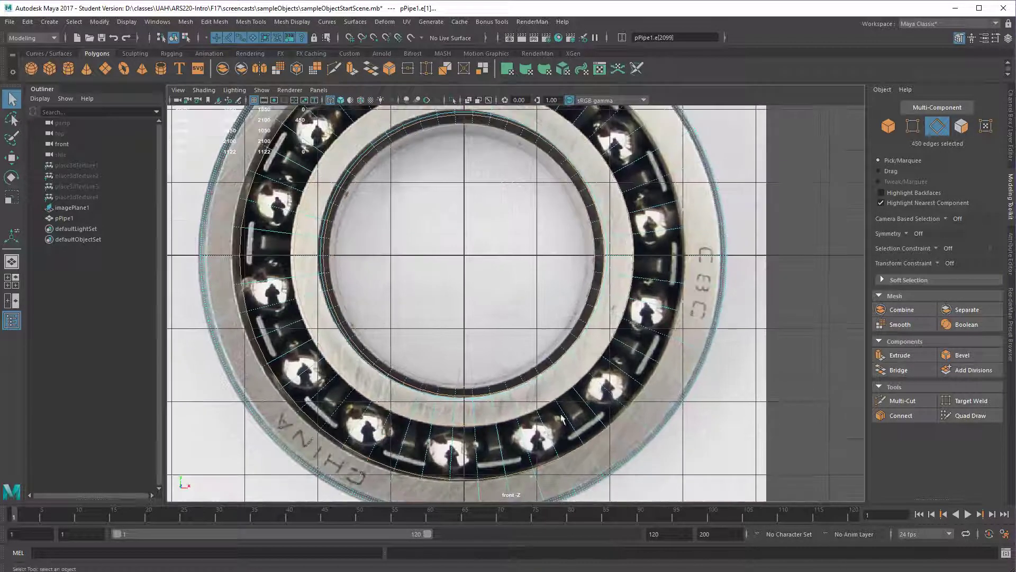
middle_click_drag(374, 336, 441, 327, "alt")
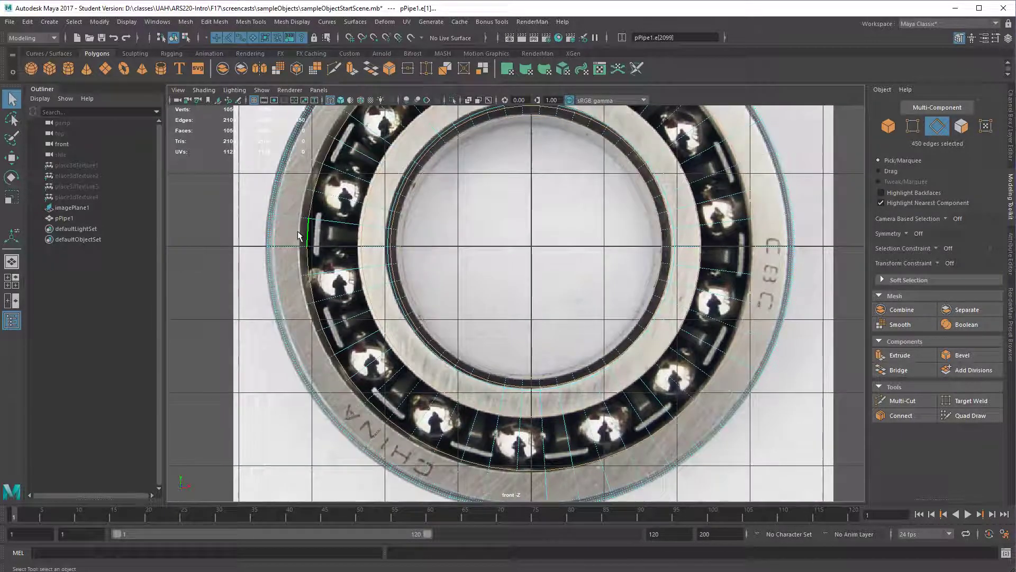
key("space")
mouse_move(731, 260)
right_mouse_down("alt")
mouse_move(768, 279)
mouse_move(787, 259)
mouse_move(741, 258)
right_mouse_up("alt")
double_click(757, 260, "ctrl")
middle_click_drag(741, 258, 744, 248, "alt")
left_click_drag(744, 249, 747, 258, "alt")
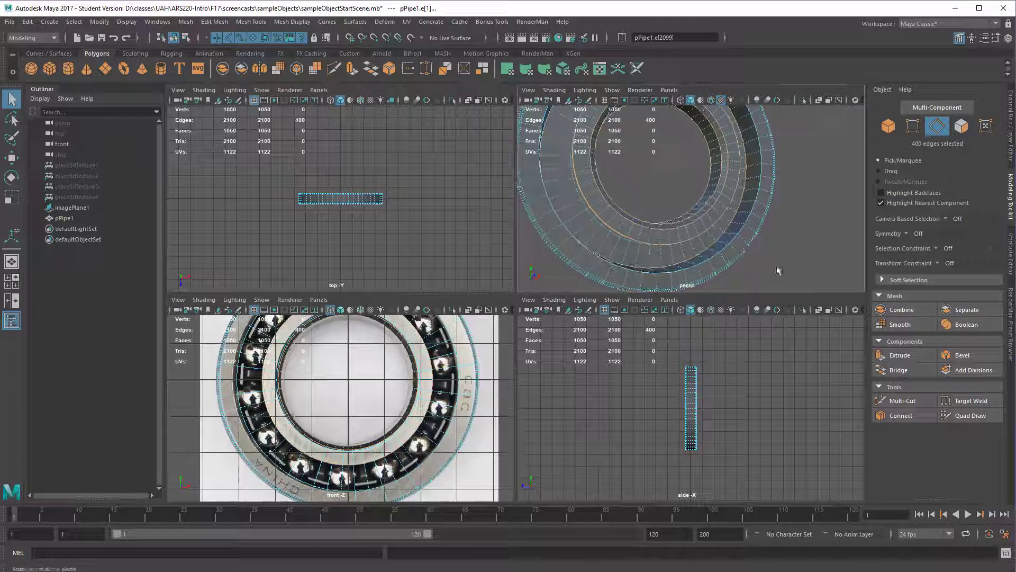
- Bevel the selected edge loops with a Fraction of 0.27 and 2 Segments
left_click(964, 355)
mouse_move(792, 249)
right_mouse_down("alt")
mouse_move(818, 246)
mouse_move(808, 242)
right_mouse_up("alt")
left_click_drag(808, 242, 796, 237, "alt")
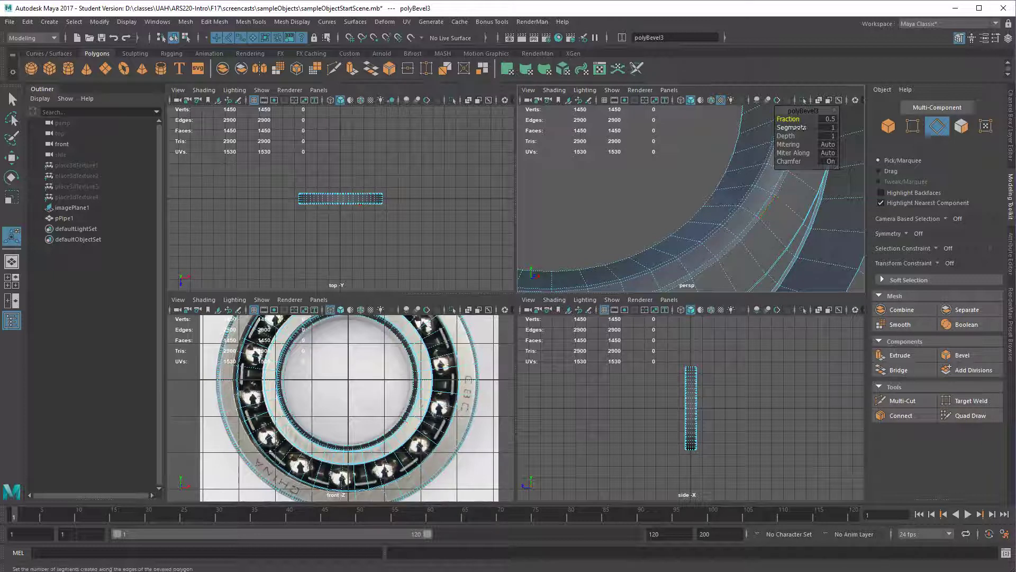
left_click_drag(786, 120, 782, 120)
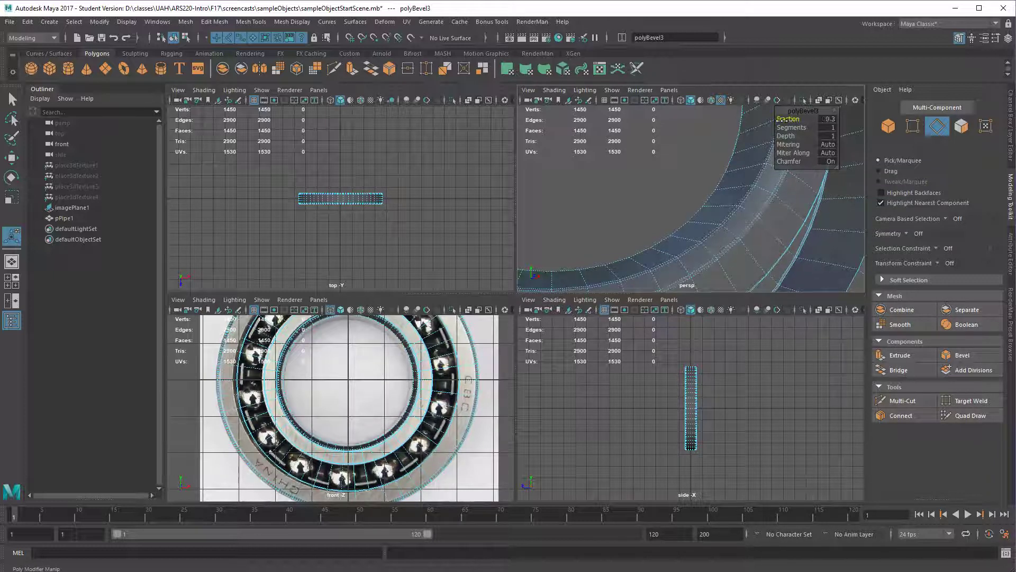
left_click_drag(768, 195, 733, 194, "alt")
scroll(757, 228, "up", 3)
scroll(746, 198, "up", 1)
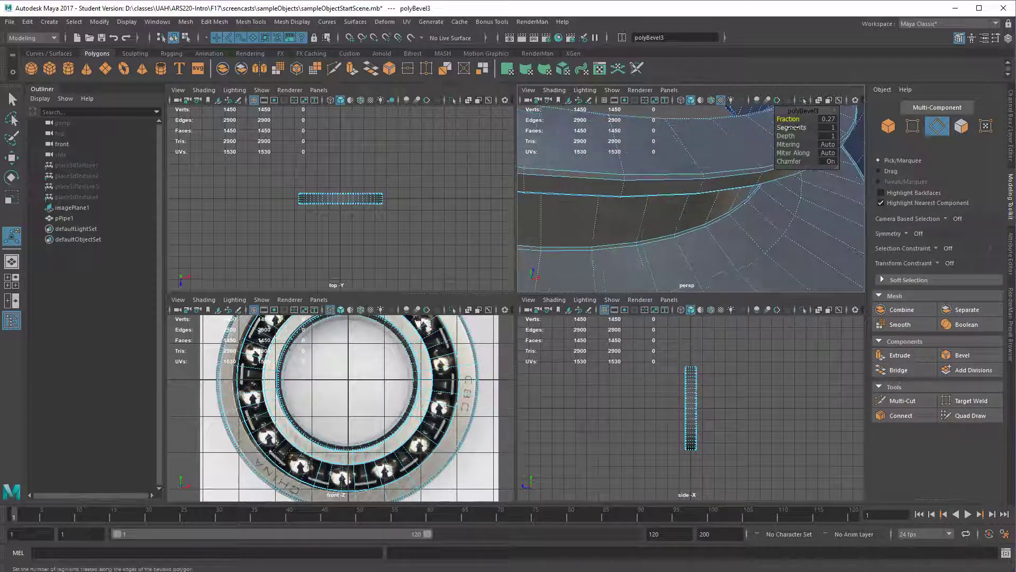
left_click_drag(791, 128, 799, 128)
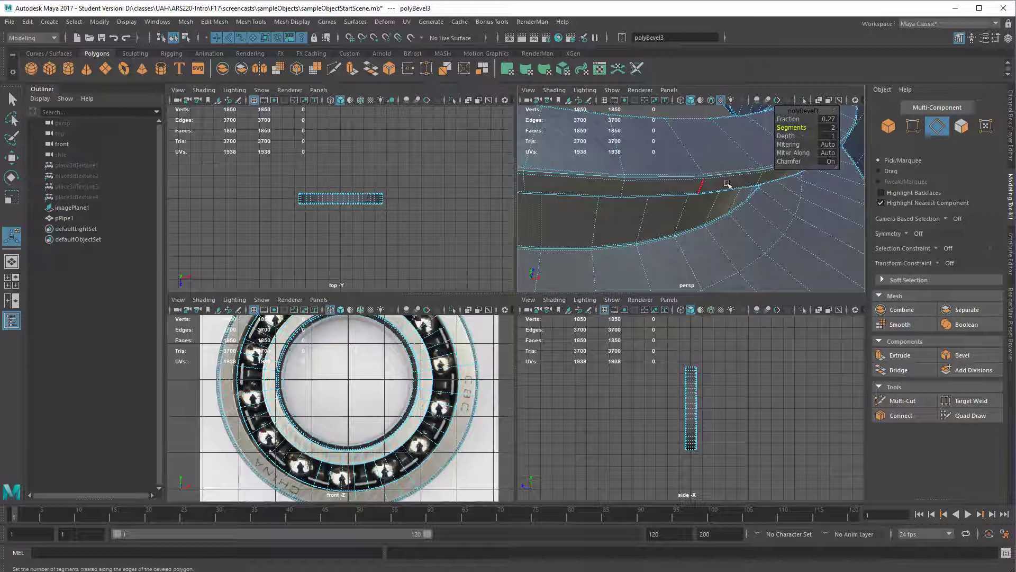
right_click_drag(739, 195, 660, 186, "alt")
left_click_drag(660, 187, 666, 227, "alt")
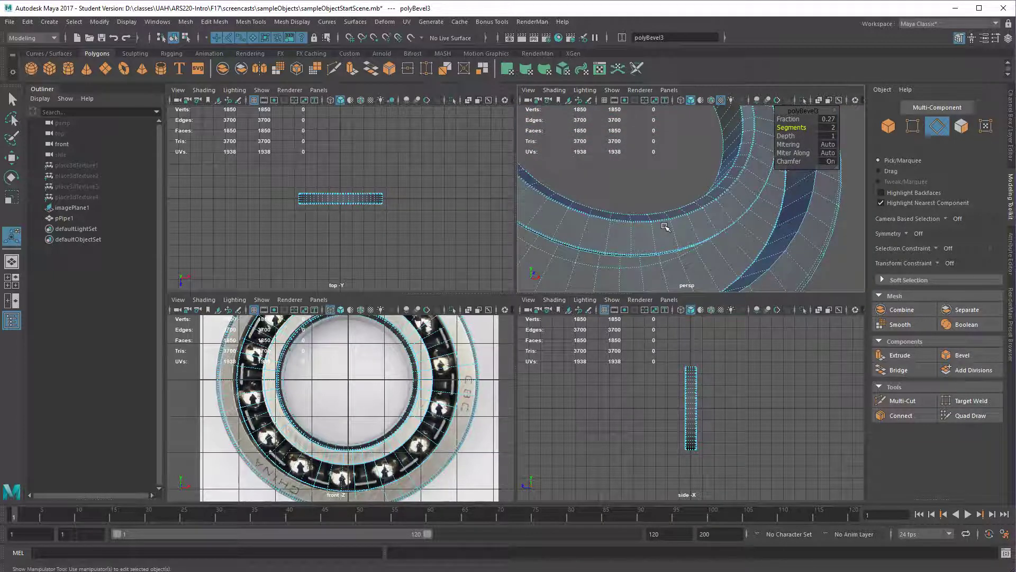
key("q")
- Inspect the bevelled edges on the shaded pipe without a selection in the enlarged perspective view
key("F8")
key("F8")
left_click(634, 193)
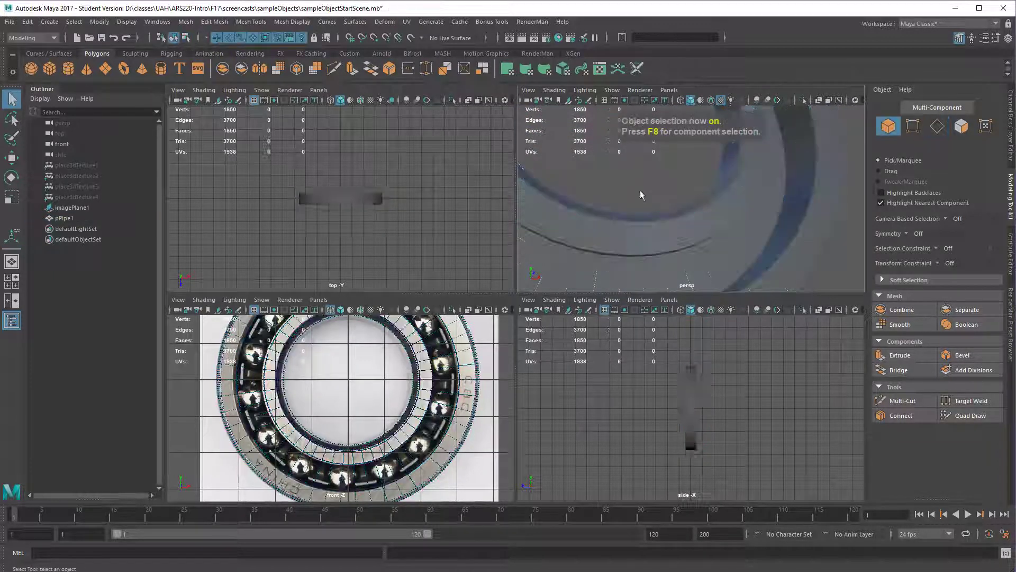
left_click_drag(777, 226, 716, 244, "alt")
key("space")
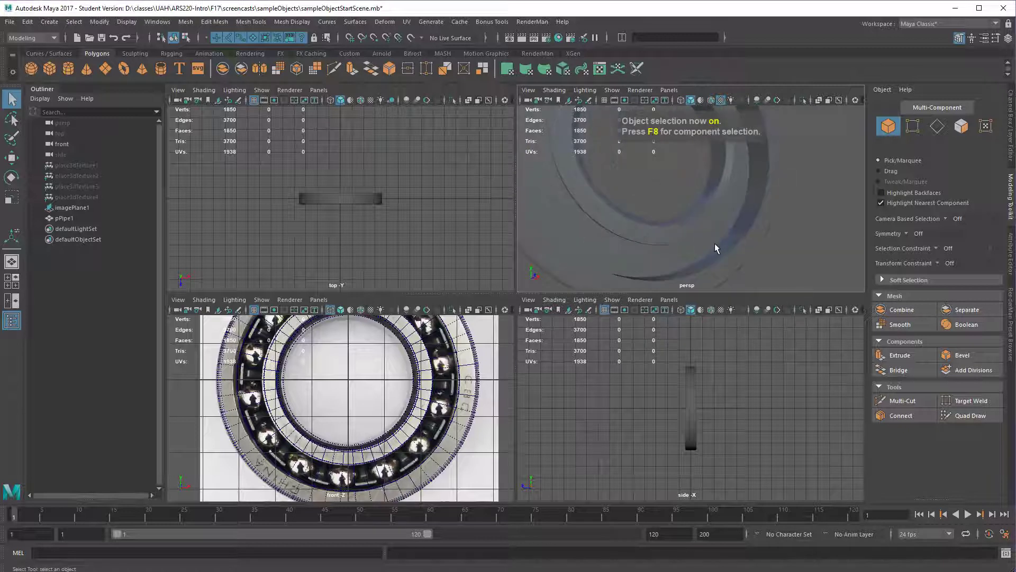
left_click_drag(657, 314, 646, 317, "alt")
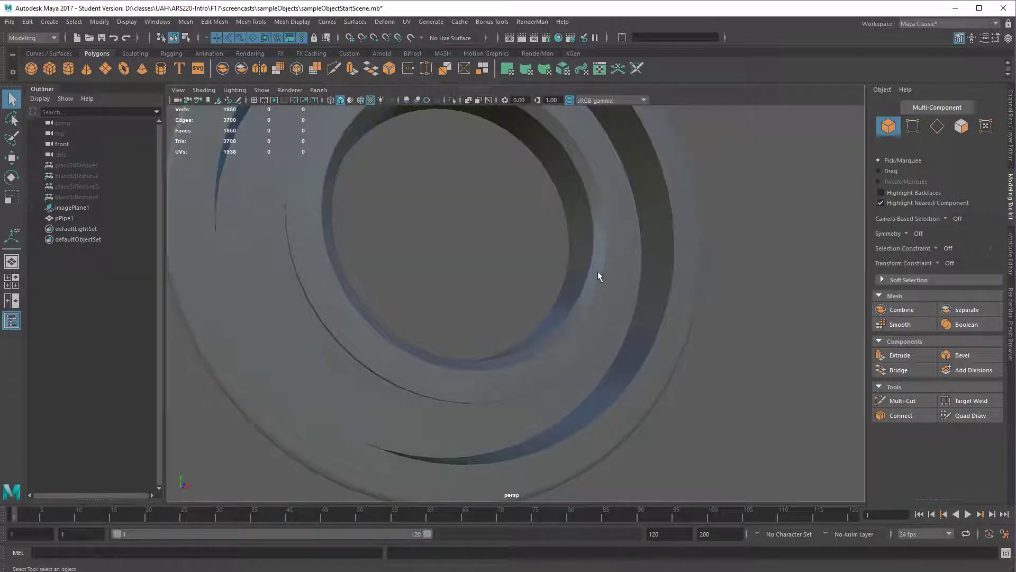
mouse_move(601, 288)
left_mouse_down("alt")
mouse_move(592, 304)
mouse_move(608, 312)
mouse_move(587, 308)
mouse_move(602, 291)
left_mouse_up("alt")
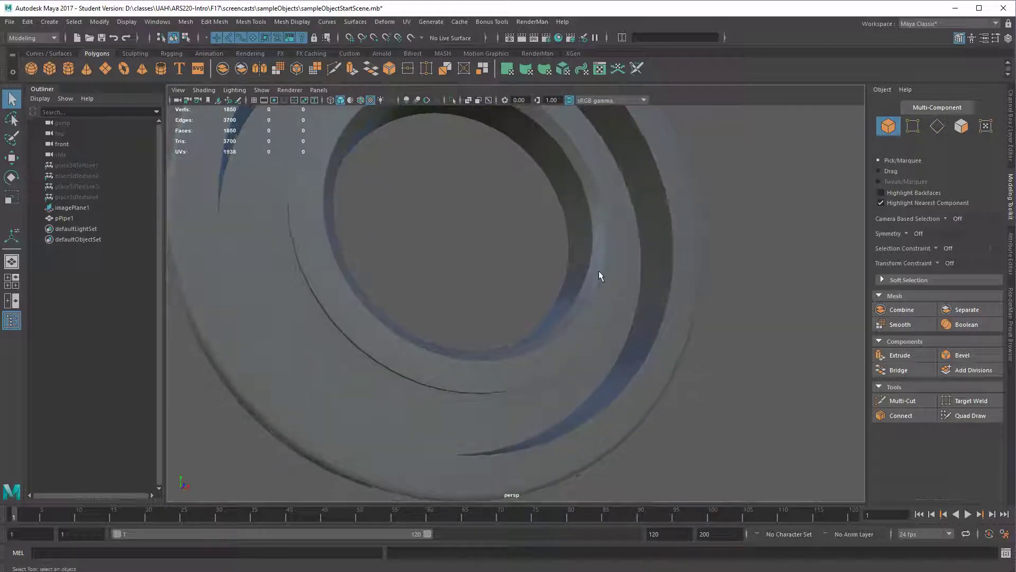
- Select the edge loop along the groove's outer rim and compare it with the ball track's outer boundary in the reference
left_click_drag(581, 329, 672, 333, "alt")
left_click(512, 343)
key("F10")
double_click(666, 338)
key("space")
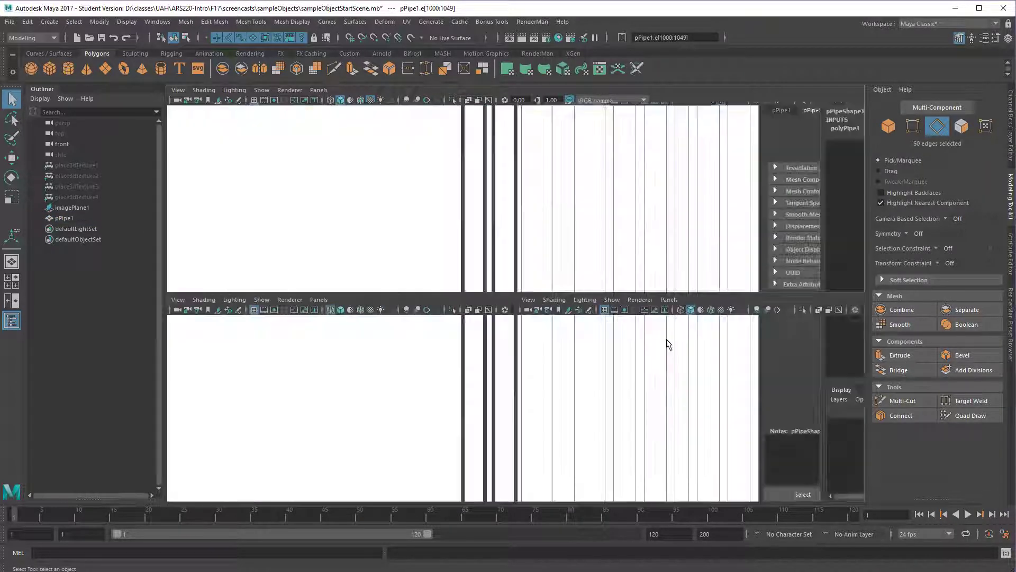
key("space")
scroll(419, 359, "up", 5)
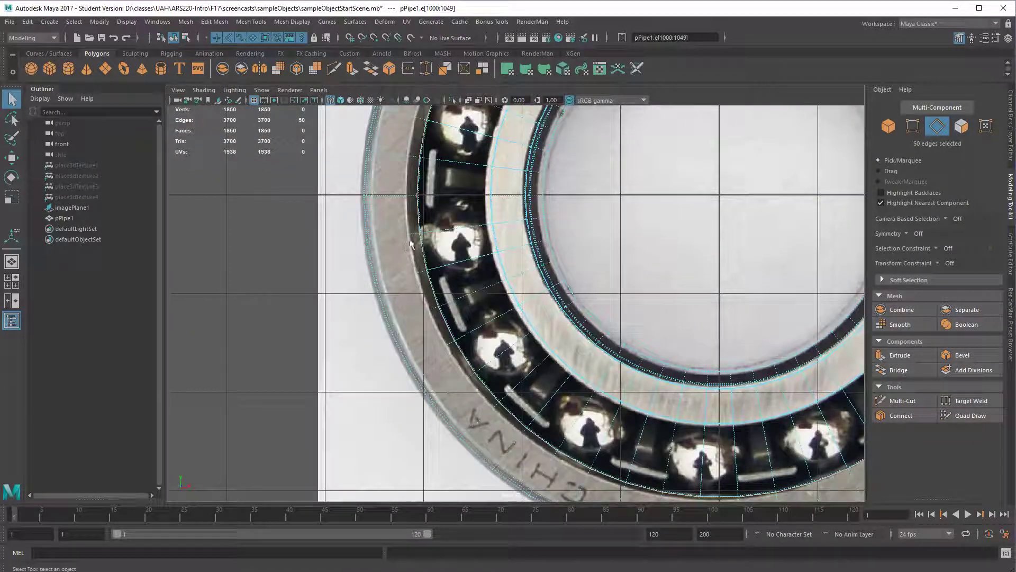
middle_click_drag(466, 258, 468, 268, "alt")
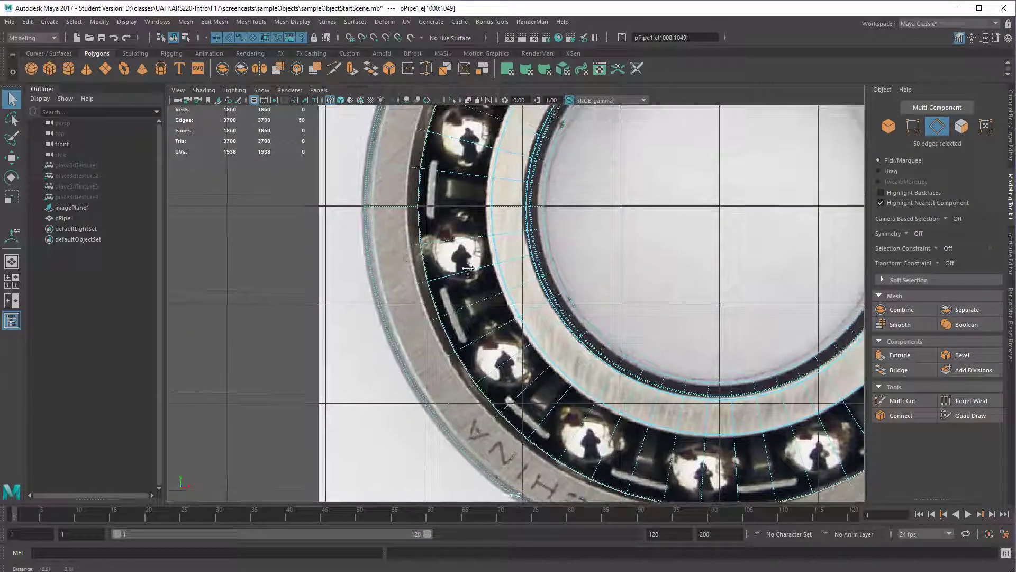
- Bevel the groove's outer rim loop with a Fraction of 0.19 and return to object selection
left_click(957, 355)
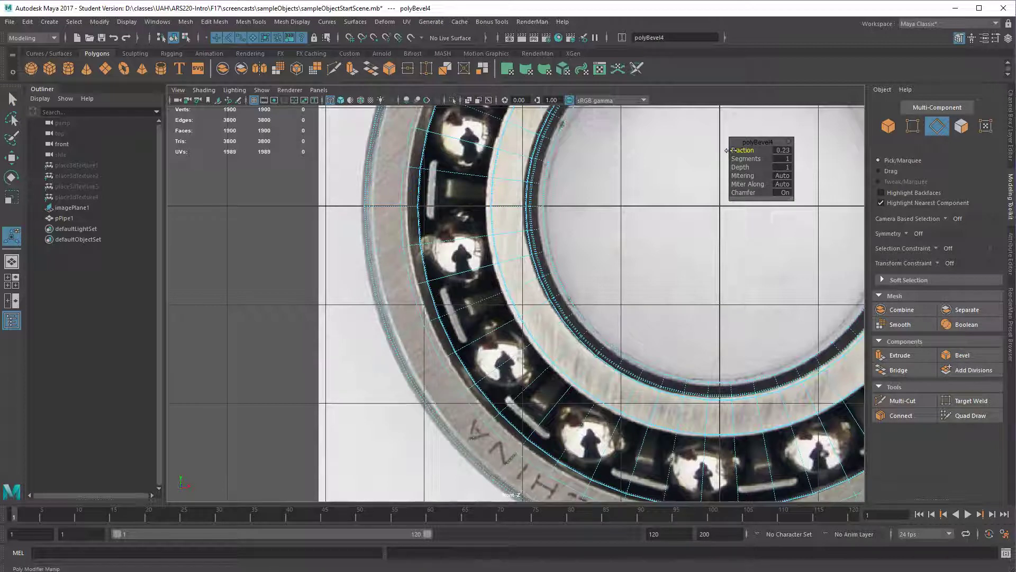
middle_click_drag(725, 151, 501, 324, "alt")
scroll(454, 322, "down", 2)
scroll(749, 252, "down", 3)
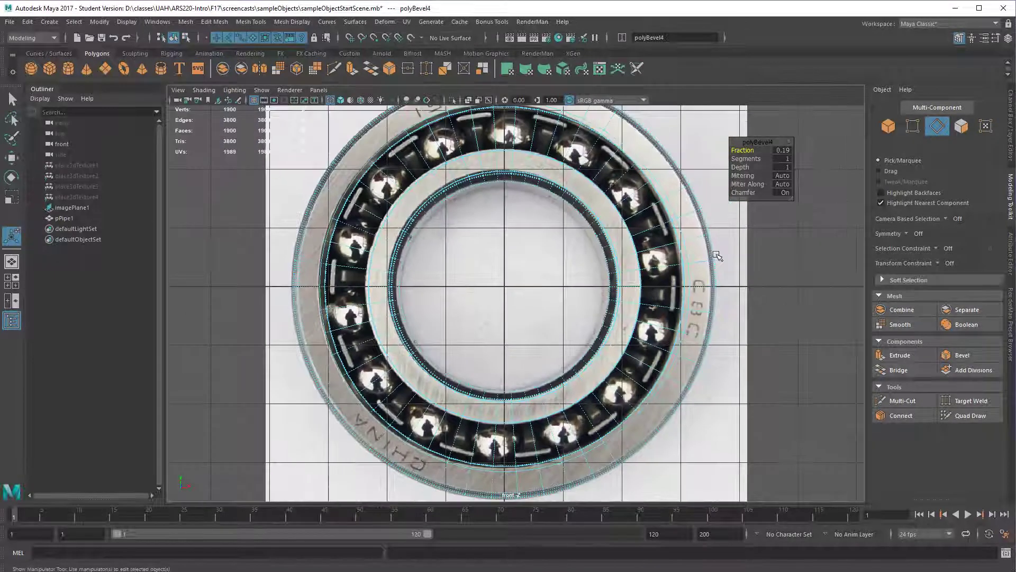
middle_click_drag(662, 211, 676, 160, "alt")
scroll(609, 289, "up", 3)
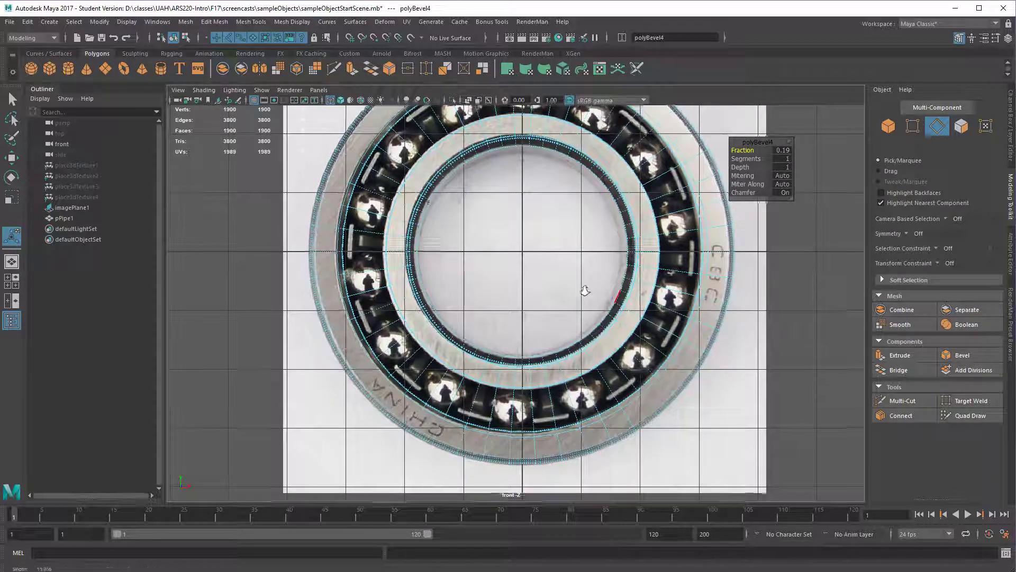
scroll(619, 289, "up", 1)
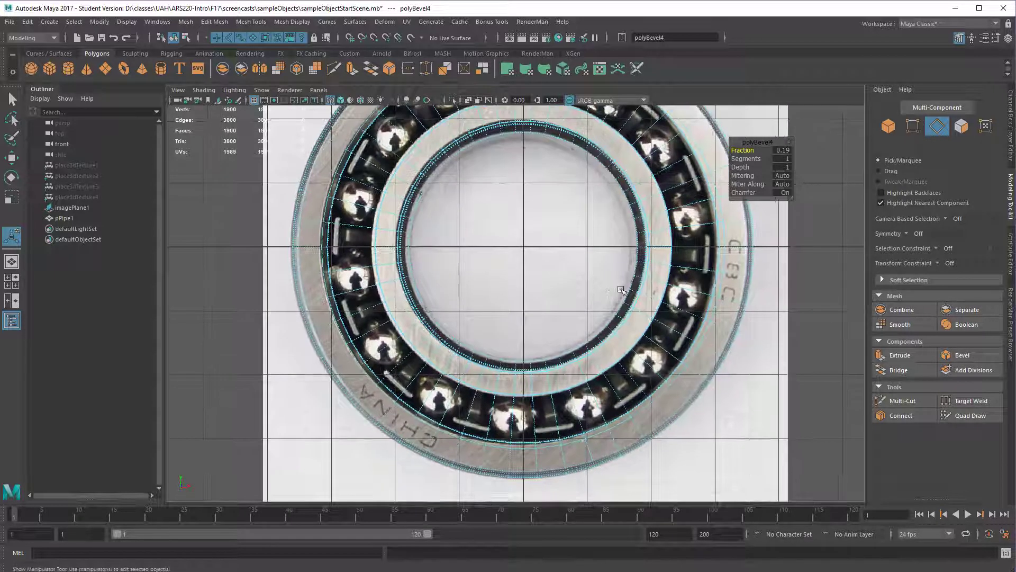
key("F8")
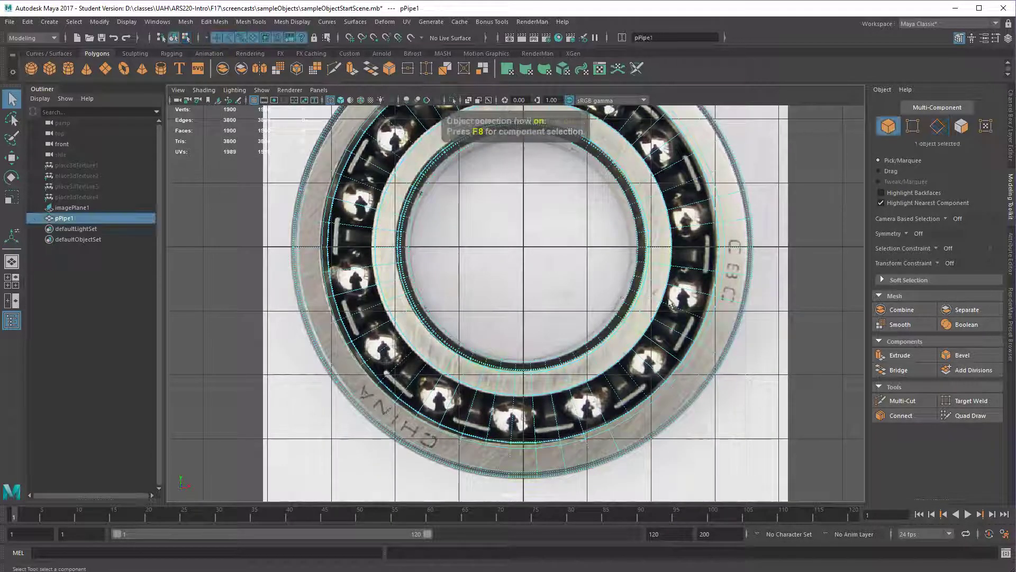
key("space")
scroll(749, 236, "up", 6)
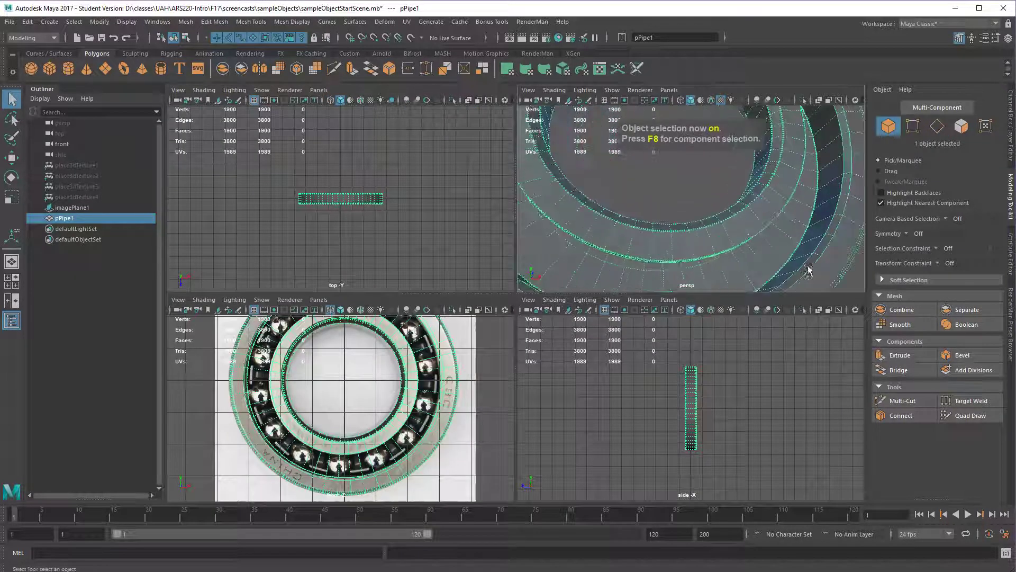
- Bevel the pipe's outermost rim edges with a Fraction of 0.14 and 2 Segments, and return to object selection
left_click_drag(749, 236, 828, 254, "alt")
key("F10")
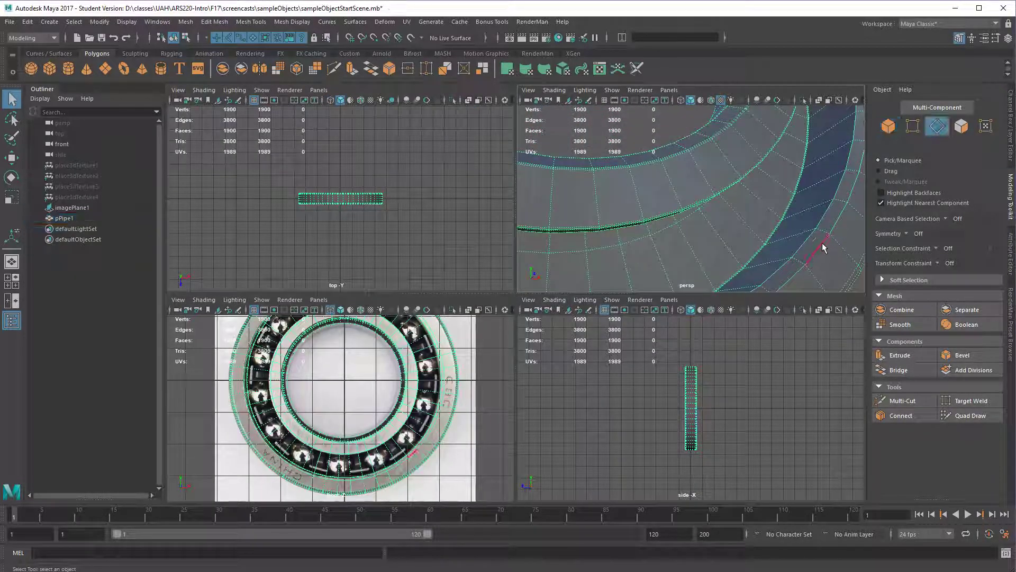
left_click(802, 245, "shift")
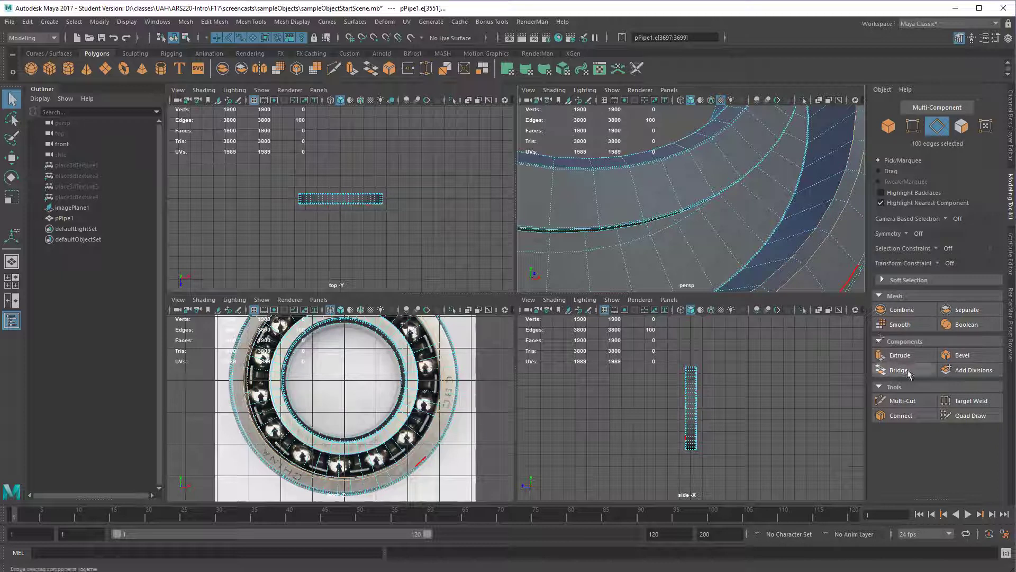
left_click(954, 352)
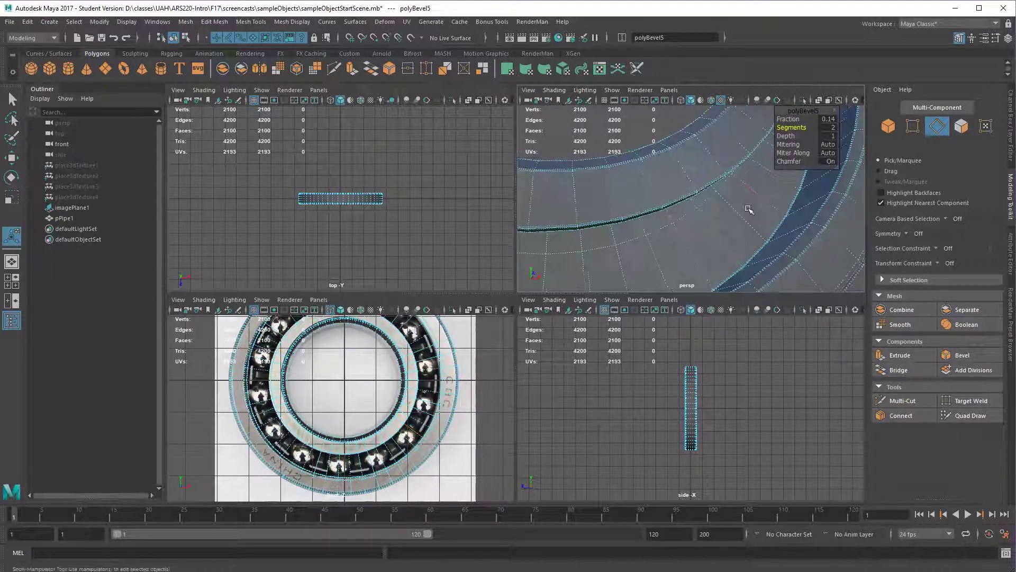
key("q")
key("F8")
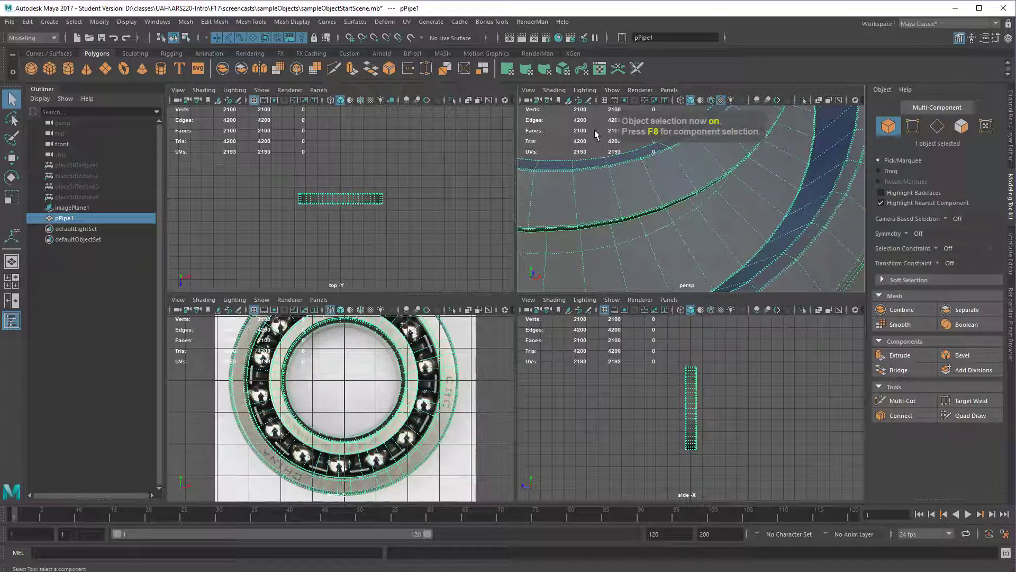
- Examine the bevelled rims and groove wall in the enlarged perspective view, with and without the pipe selected
key("space")
left_click(427, 150)
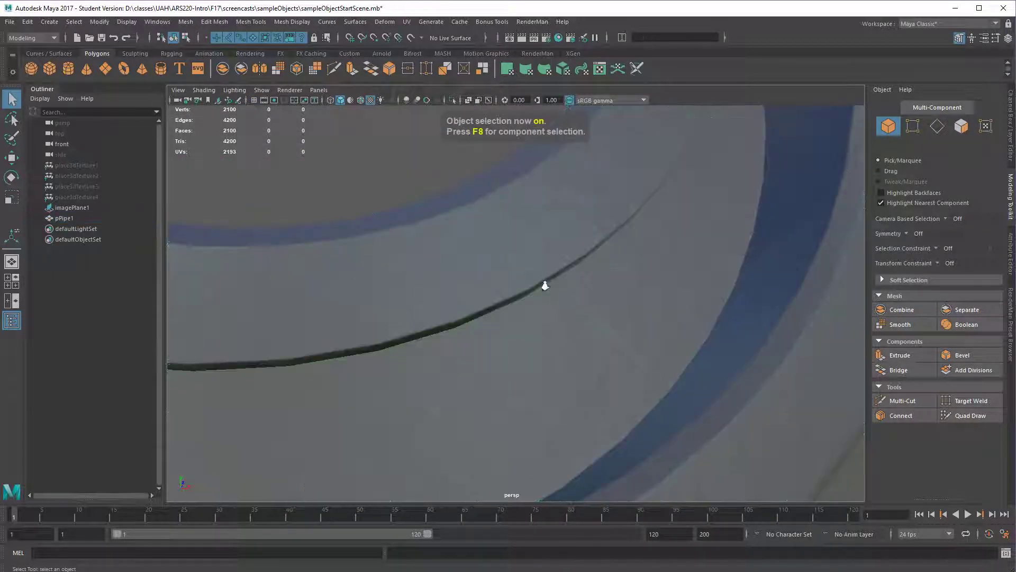
scroll(476, 288, "down", 3)
left_click_drag(574, 313, 472, 301, "alt")
right_click_drag(510, 306, 598, 324, "alt")
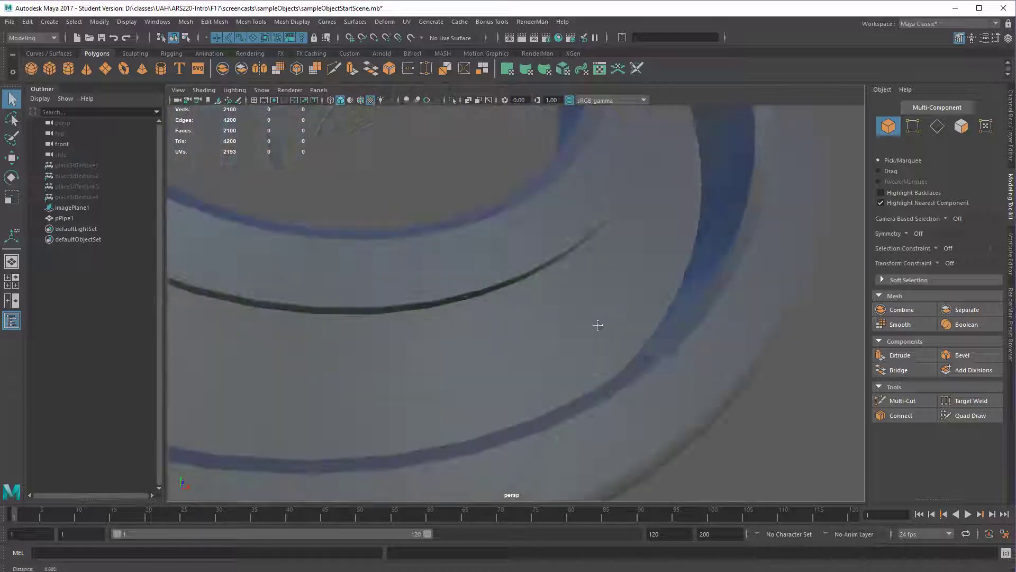
left_click(535, 345)
left_click_drag(535, 344, 614, 336, "alt")
right_click_drag(614, 336, 614, 344, "alt")
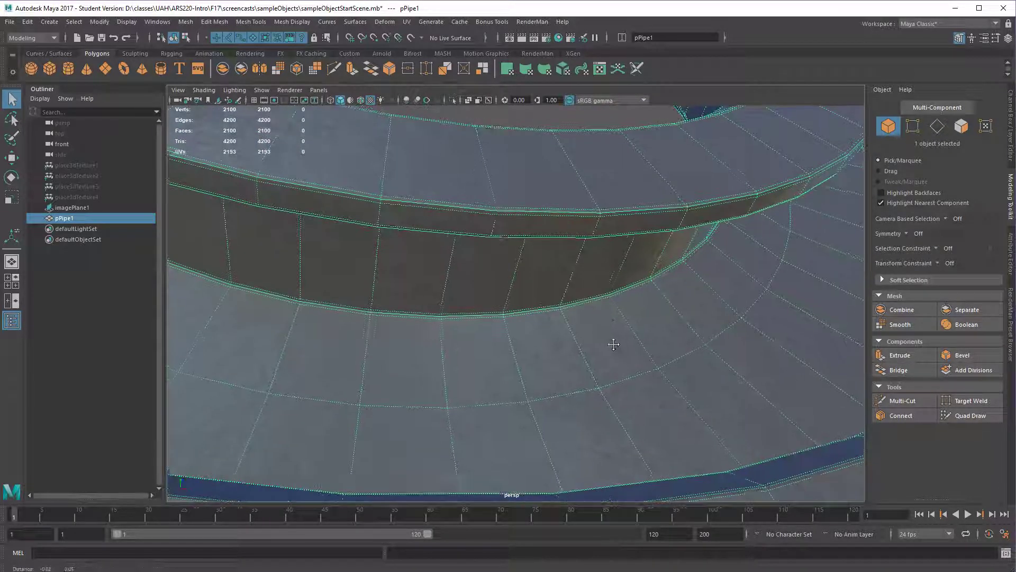
middle_click_drag(613, 345, 624, 377, "alt")
right_click_drag(500, 348, 585, 344, "alt")
middle_click_drag(563, 266, 559, 285, "alt")
left_click(550, 128)
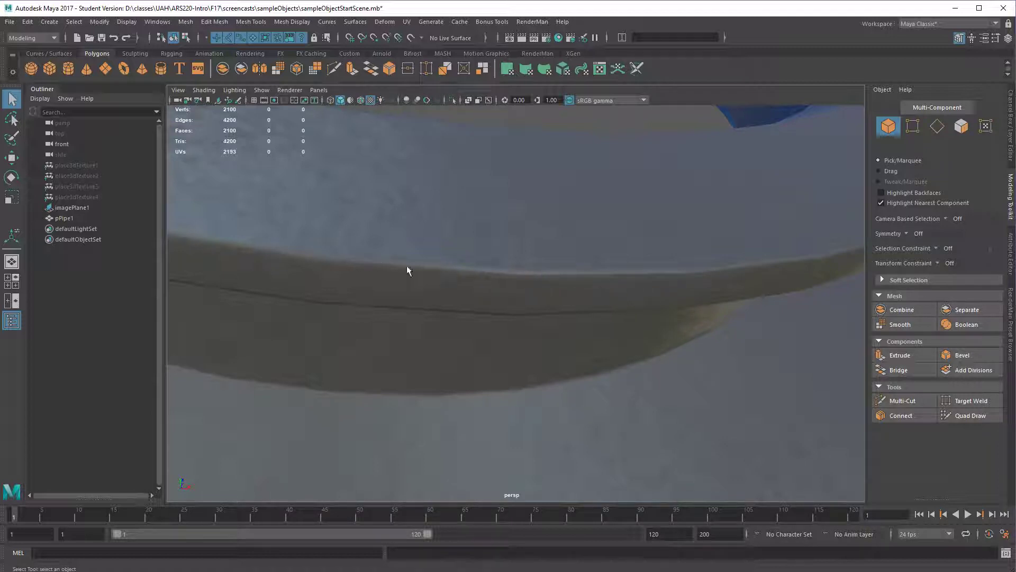
- Soften the edges of the pipe and check its shading without a selection
left_click(541, 280)
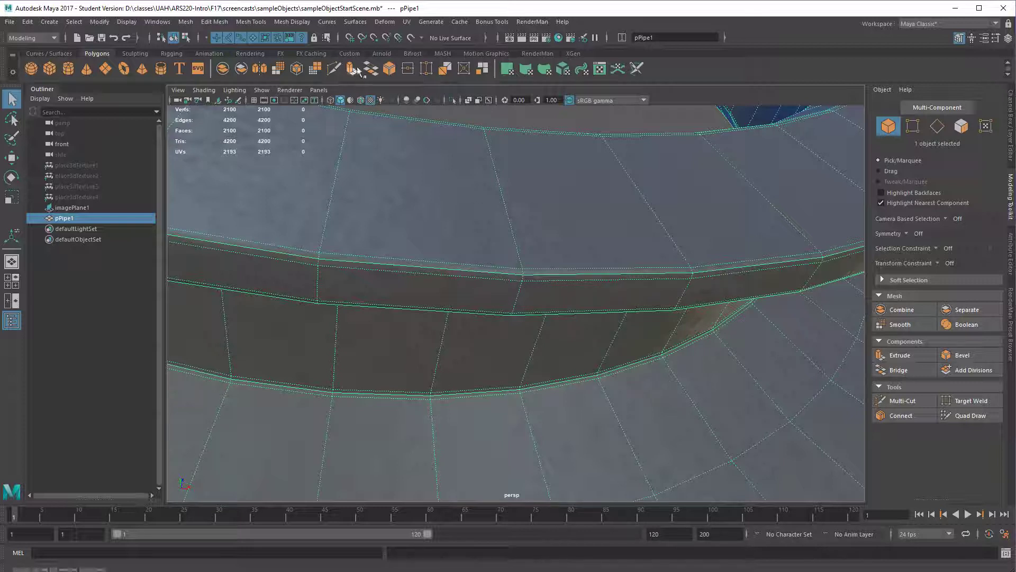
left_click(286, 25)
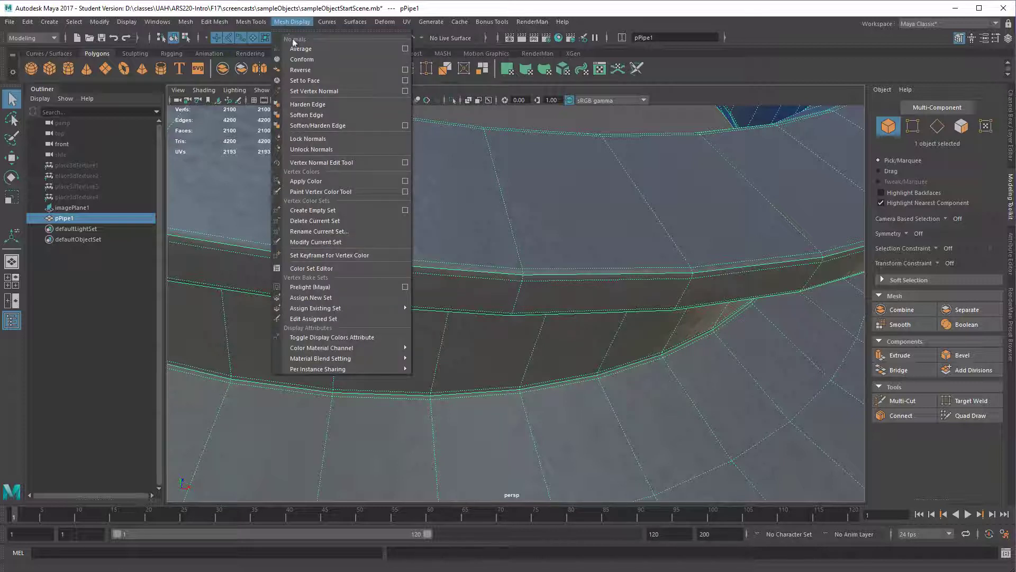
left_click(325, 116)
left_click(548, 124)
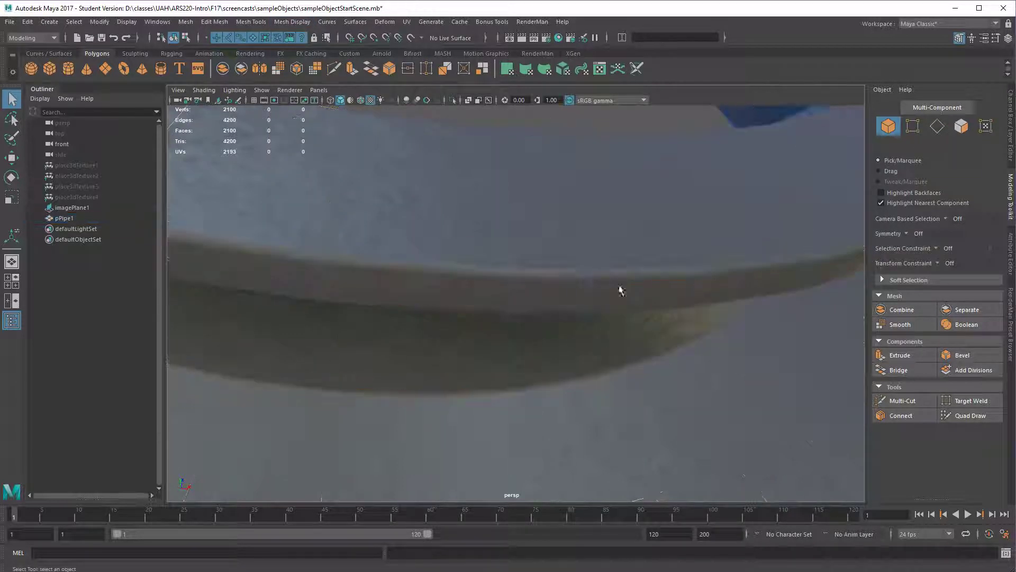
left_click_drag(644, 334, 451, 360, "alt")
left_click_drag(367, 356, 471, 378, "alt")
- Create a polygon sphere with the whole bearing reference in the front view and show the sphere's channel attributes
key("space")
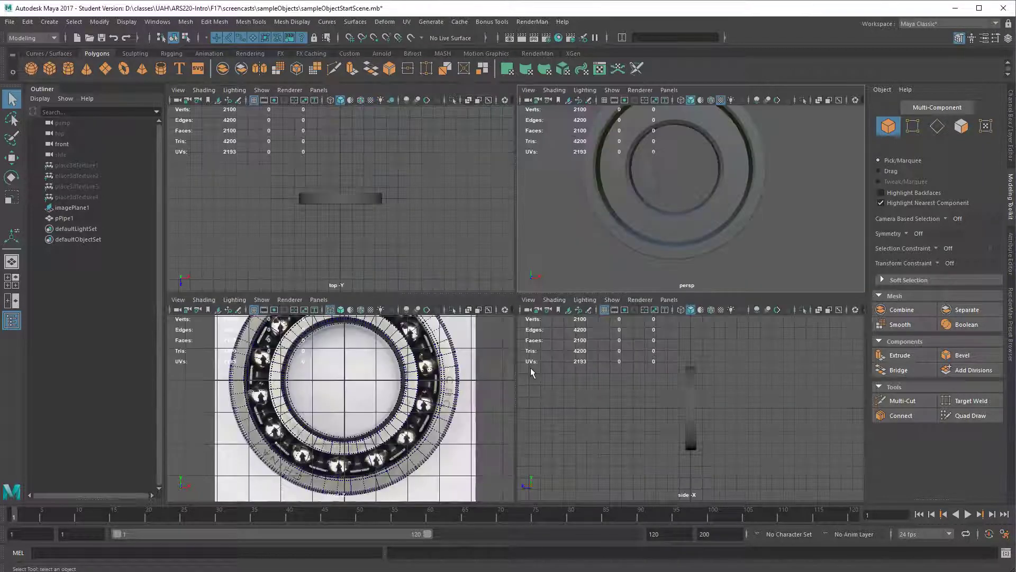
key("space")
right_click_drag(544, 376, 544, 358, "alt")
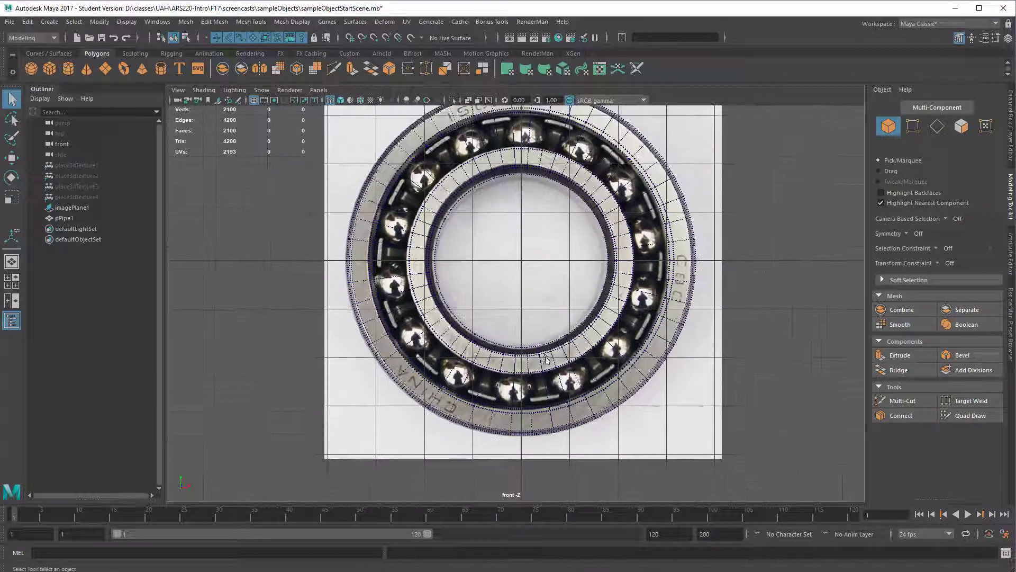
middle_click_drag(545, 359, 545, 386, "alt")
right_click_drag(545, 385, 556, 378, "alt")
middle_click_drag(591, 281, 595, 314, "alt")
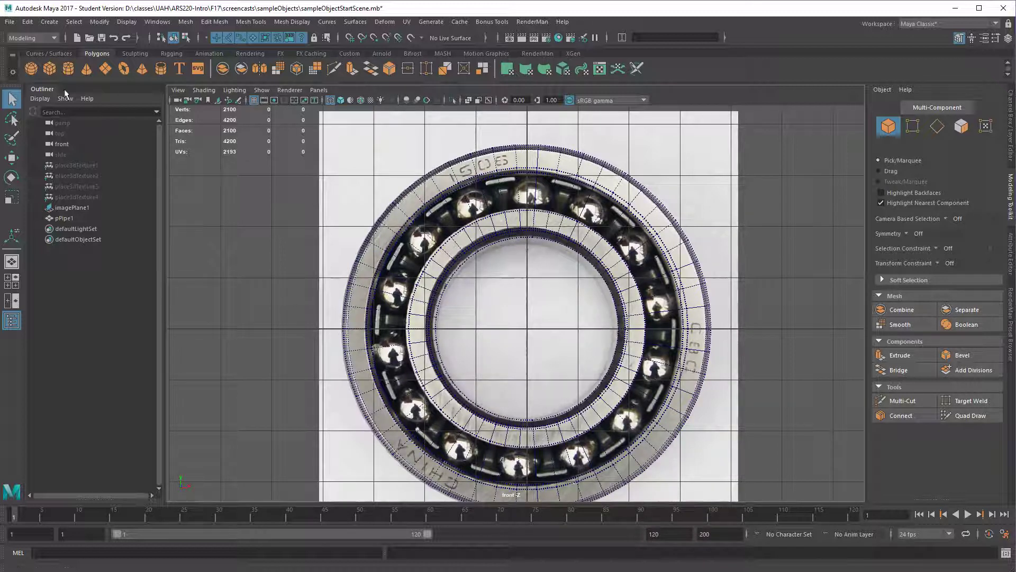
left_click(31, 68)
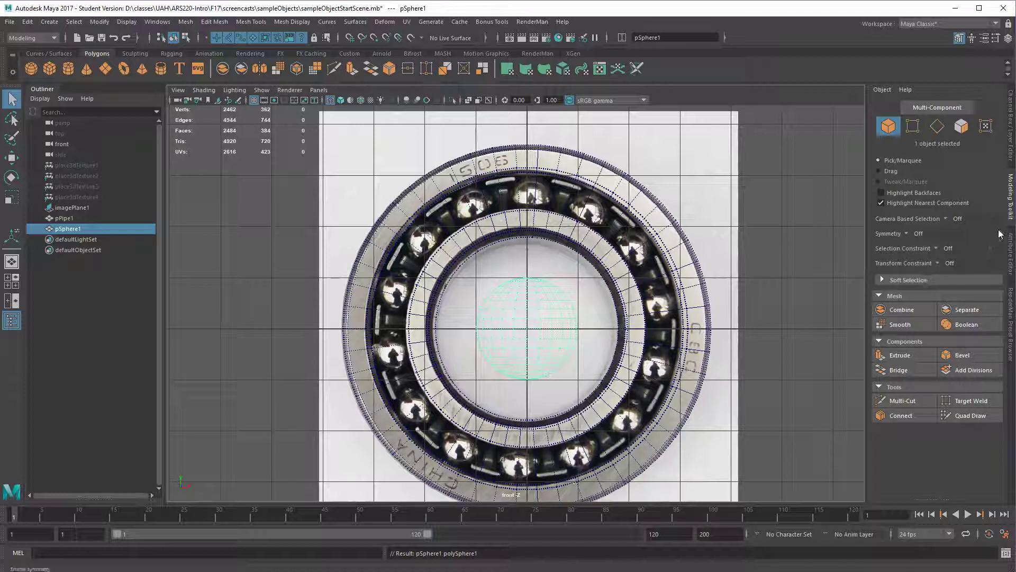
left_click(1012, 153)
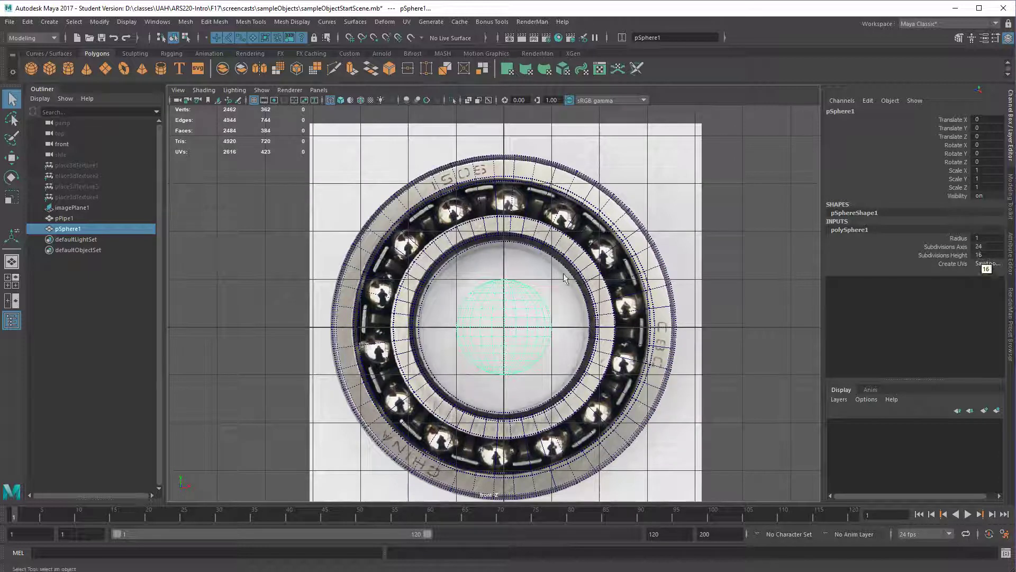
- Scale the sphere uniformly to about 0.488 and place it over the topmost ball, at about X 0.081, Y 2.572
key("r")
left_click_drag(505, 325, 532, 201)
key("w")
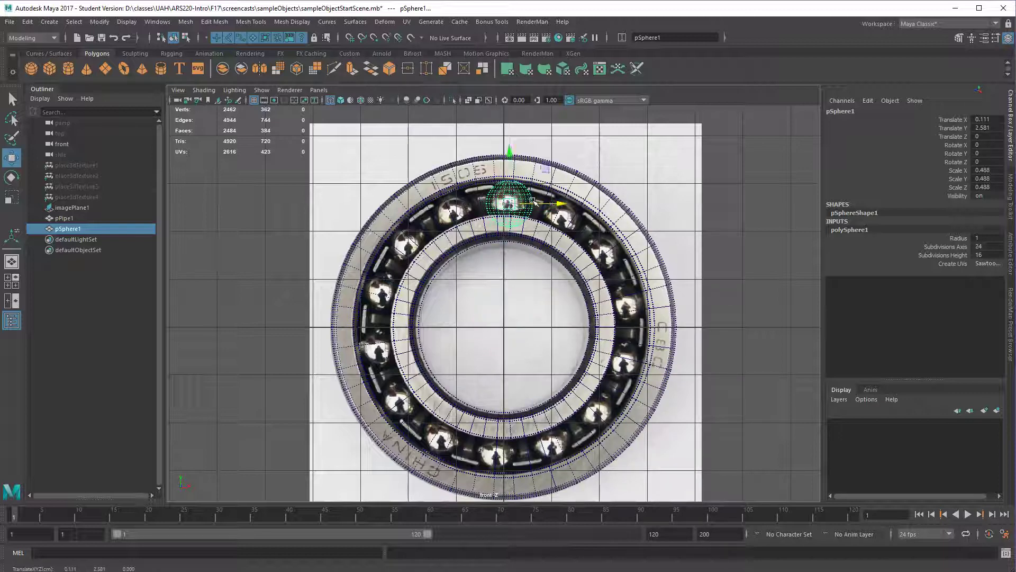
key("f")
scroll(658, 314, "down", 3)
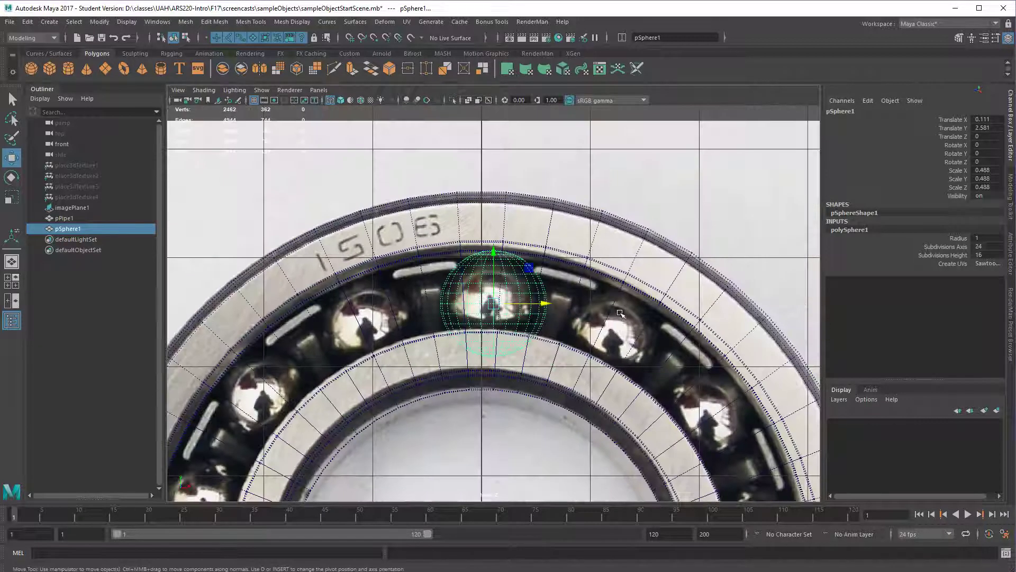
scroll(619, 316, "up", 3)
left_click_drag(523, 286, 519, 288)
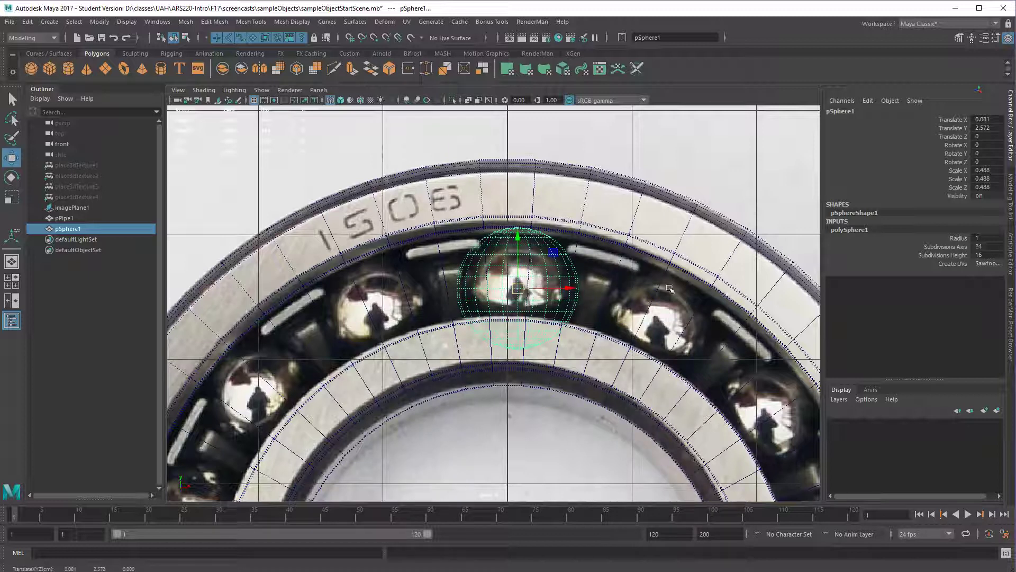
- Assign the existing shinySilver_mat material to the sphere and check it in the perspective view
key("space")
key("space")
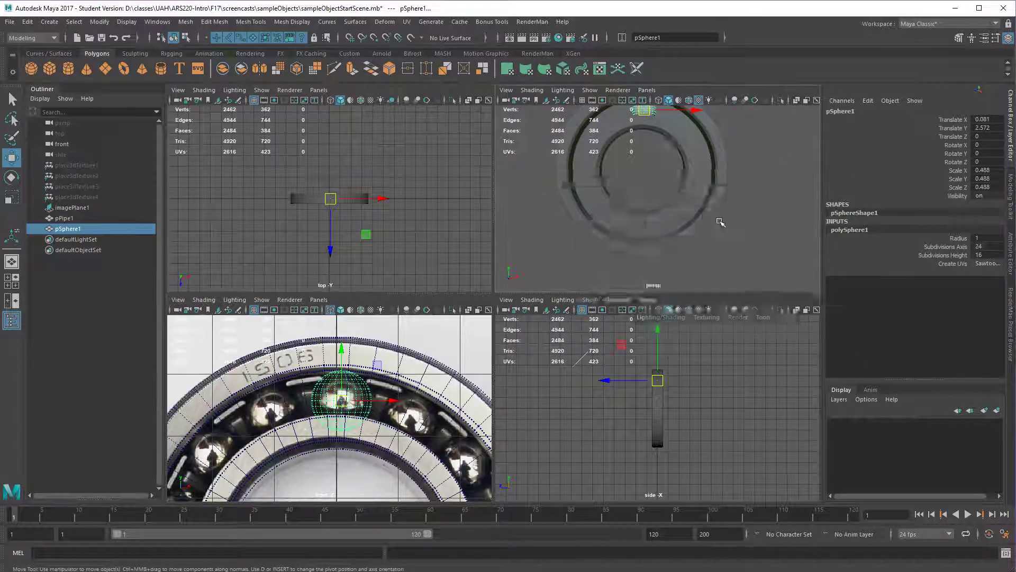
left_click(693, 315)
middle_click_drag(693, 315, 695, 426, "alt")
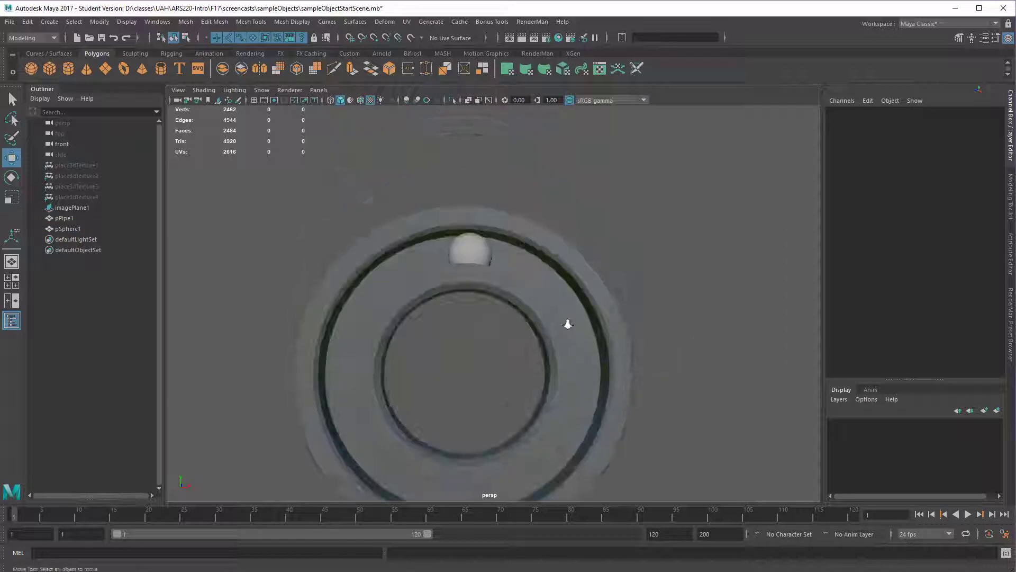
right_click_drag(567, 322, 647, 333, "alt")
left_click_drag(647, 333, 631, 313, "alt")
middle_click_drag(630, 313, 636, 344, "alt")
left_click_drag(637, 344, 488, 250, "alt")
left_click(482, 227)
right_click(480, 188)
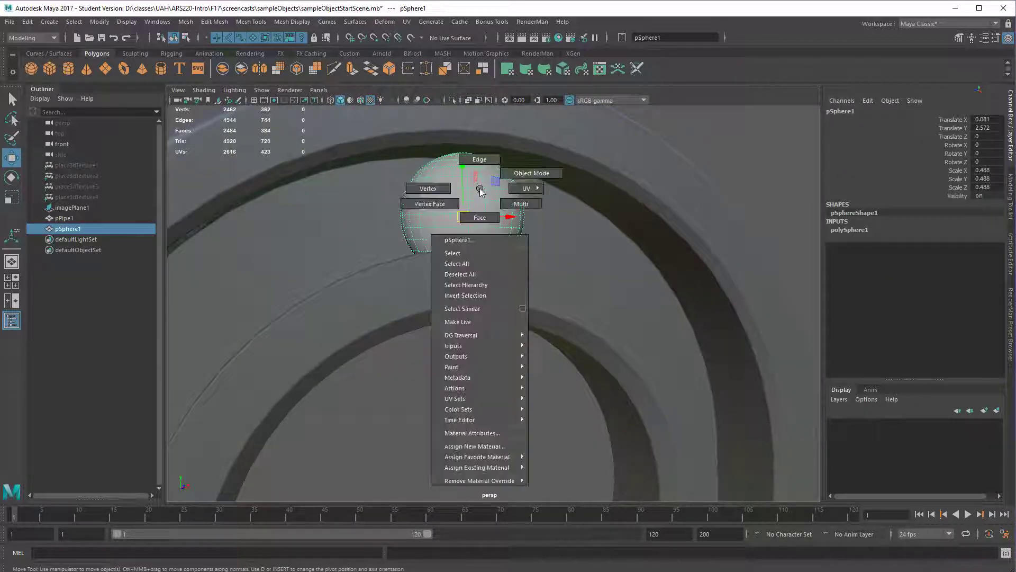
mouse_move(511, 470)
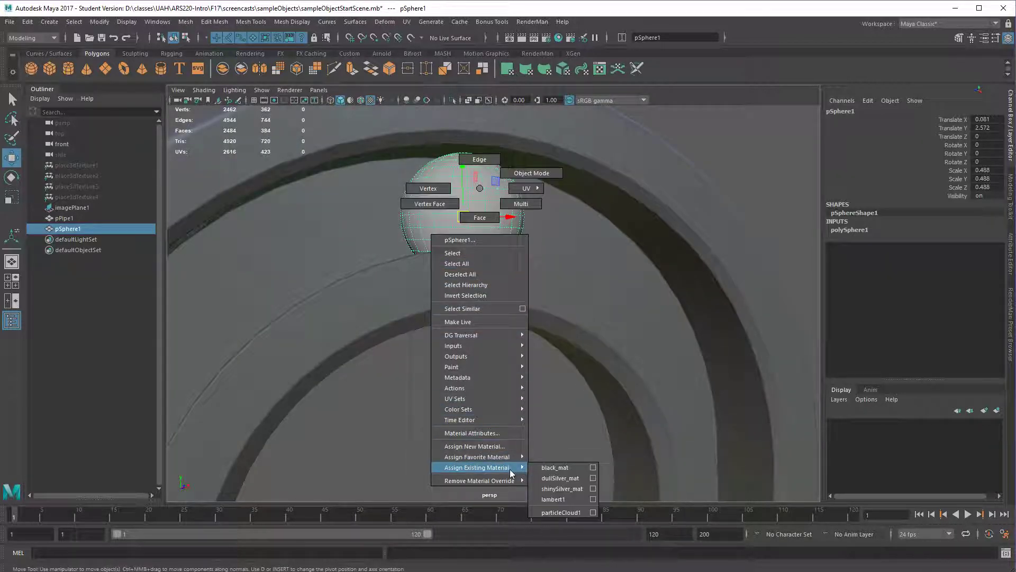
left_click(563, 486)
left_click(560, 400)
right_click_drag(560, 400, 328, 325, "alt")
mouse_move(516, 379)
left_mouse_down("alt")
mouse_move(492, 378)
mouse_move(479, 397)
mouse_move(501, 363)
mouse_move(527, 358)
mouse_move(484, 363)
mouse_move(508, 363)
mouse_move(501, 356)
mouse_move(504, 365)
left_mouse_up("alt")
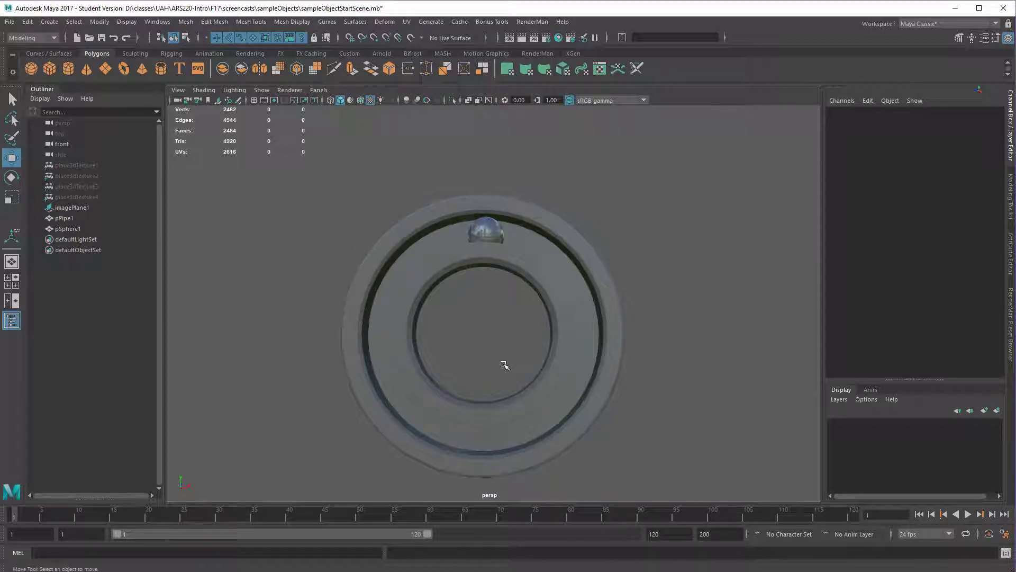
- Select the sphere over the topmost ball in the enlarged front view
key("space")
key("space")
right_click_drag(613, 390, 582, 345, "alt")
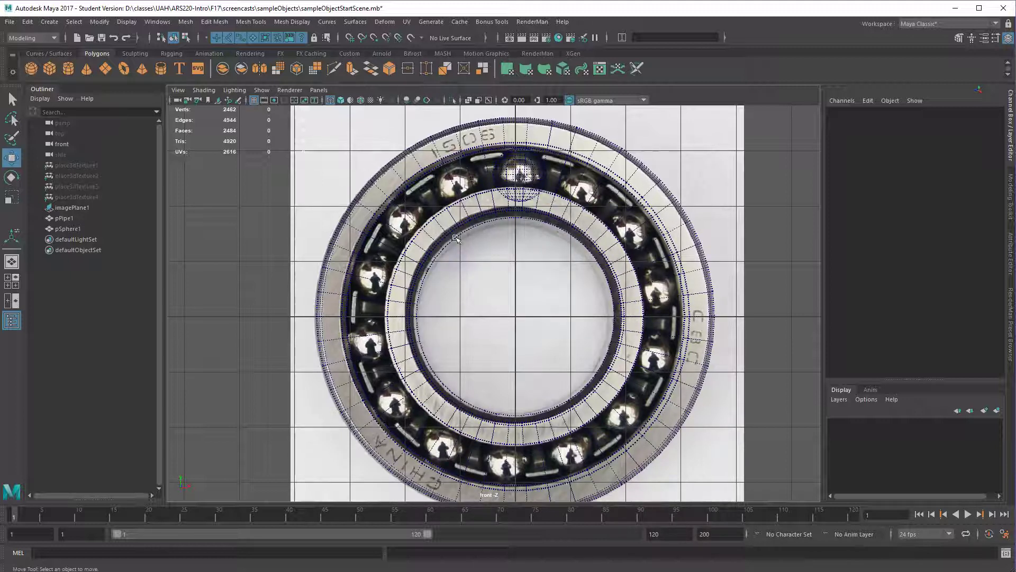
left_click(528, 195)
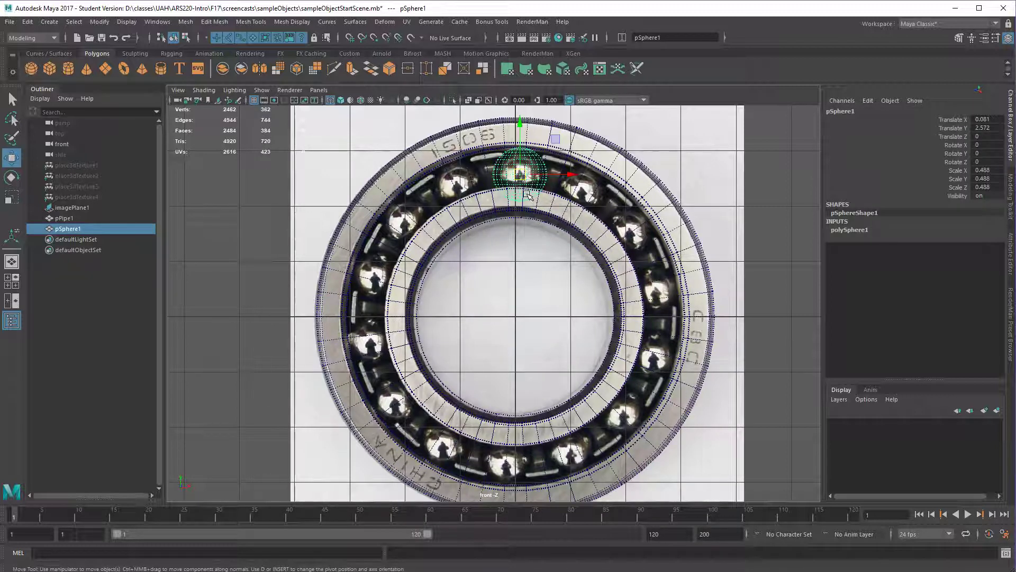
- Try rotating the sphere about its own centre and undo the rotation
key("e")
left_click_drag(545, 216, 482, 196)
key("ctrl+z")
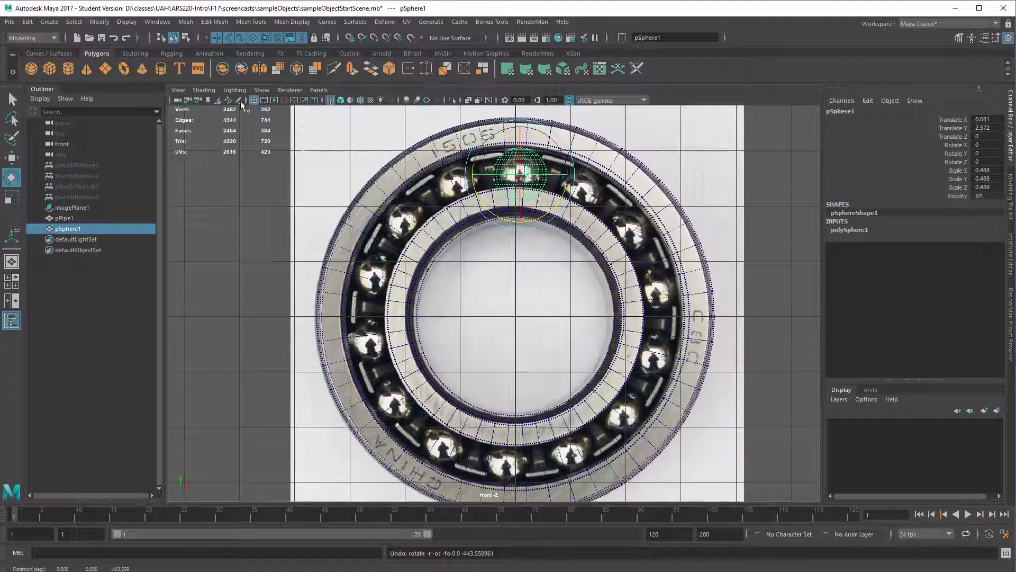
- Group the sphere under Parent with the group pivot at the Origin and Preserve position enabled
left_click(27, 22)
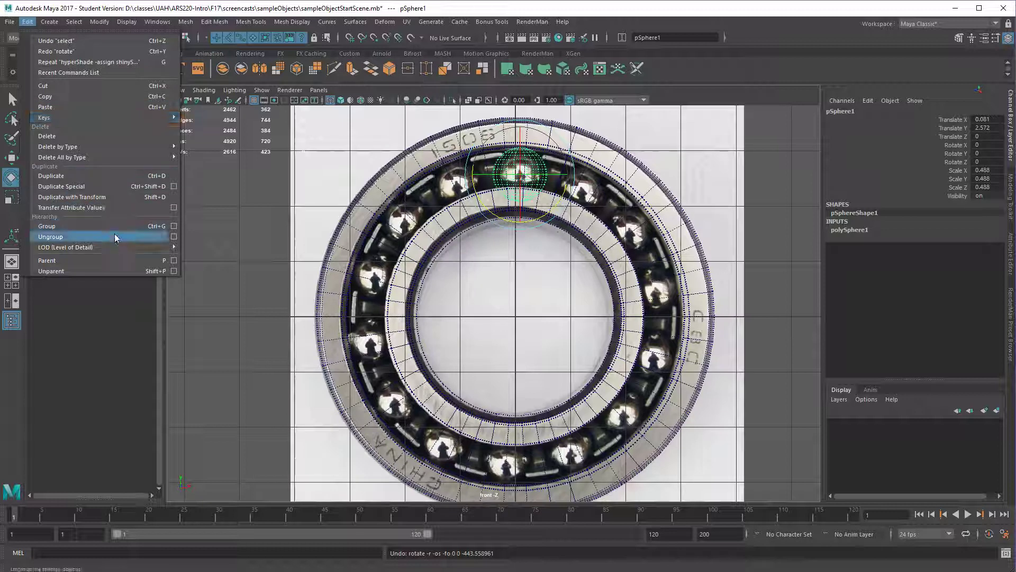
left_click(174, 226)
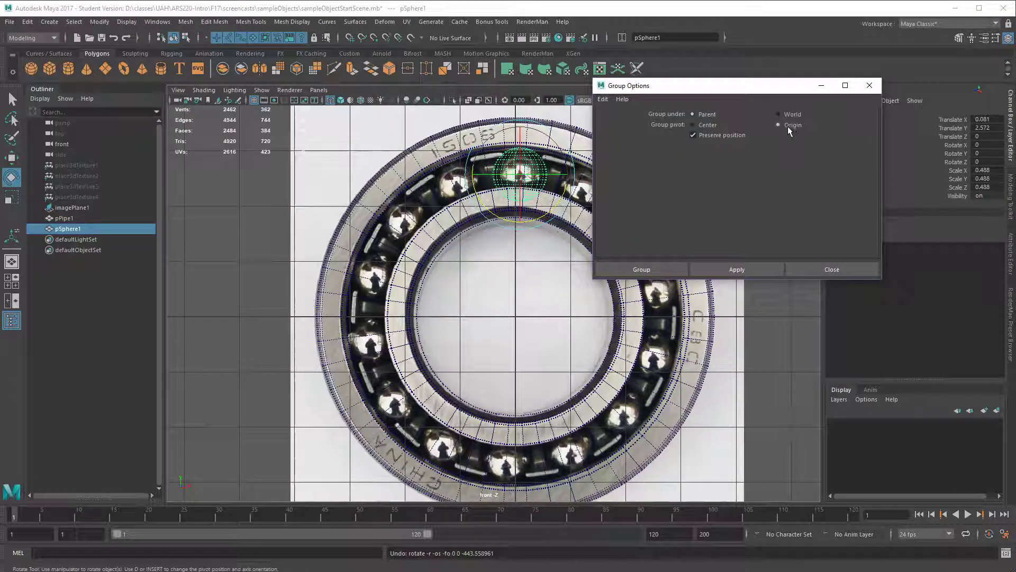
left_click(641, 269)
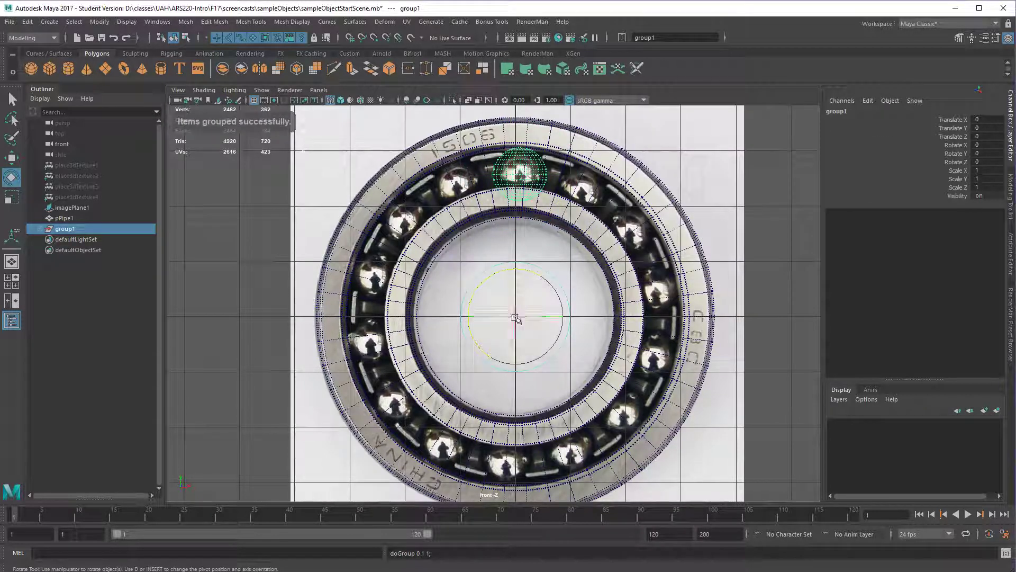
- Try rotating the group about the origin and the sphere about its own centre, undoing each rotation
mouse_move(534, 273)
left_mouse_down()
mouse_move(560, 309)
mouse_move(546, 337)
mouse_move(511, 354)
mouse_move(479, 334)
mouse_move(480, 303)
mouse_move(498, 282)
mouse_move(524, 280)
left_mouse_up()
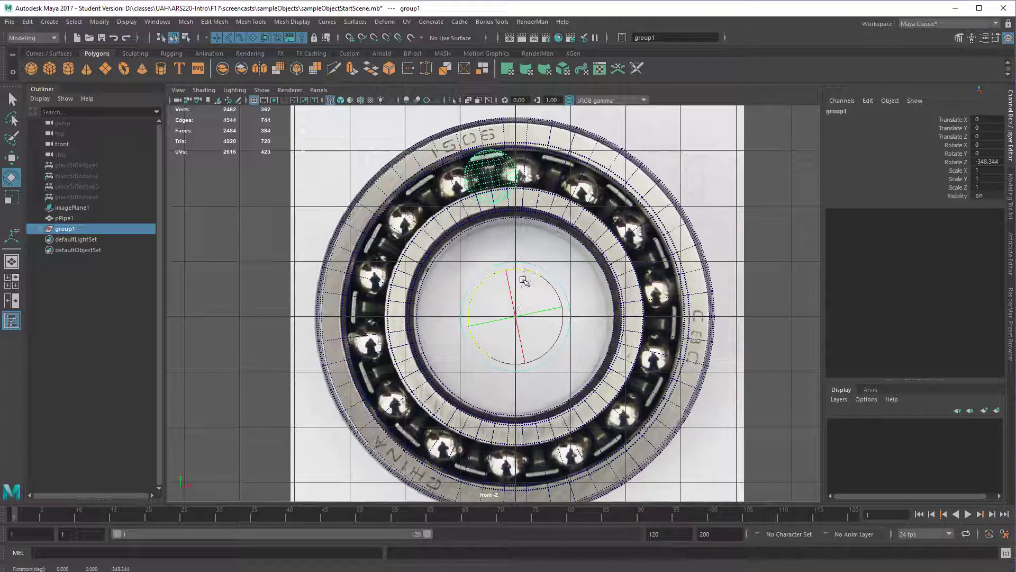
key("ctrl+z")
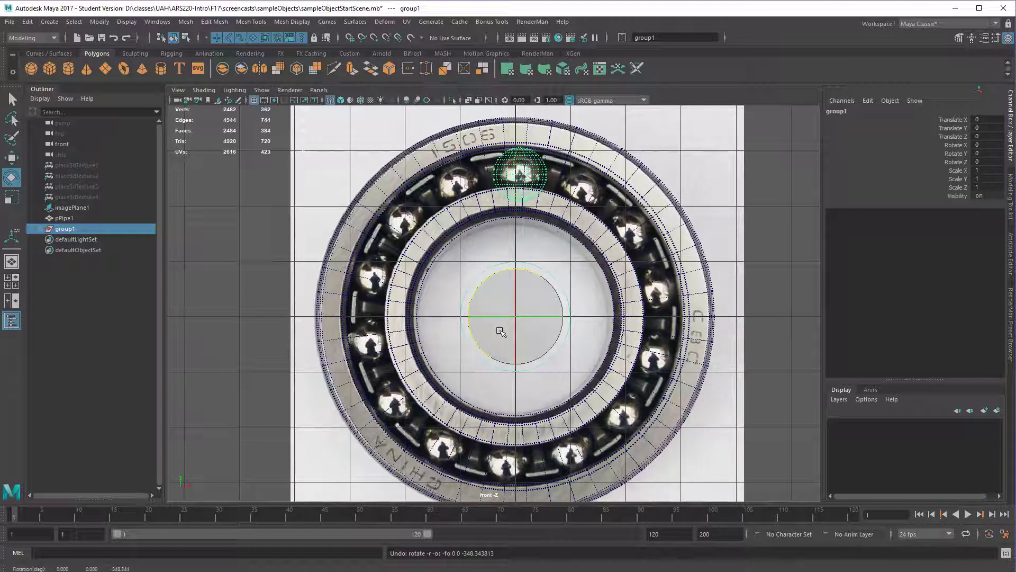
left_click(519, 177)
left_click_drag(567, 174, 562, 204)
key("ctrl+z")
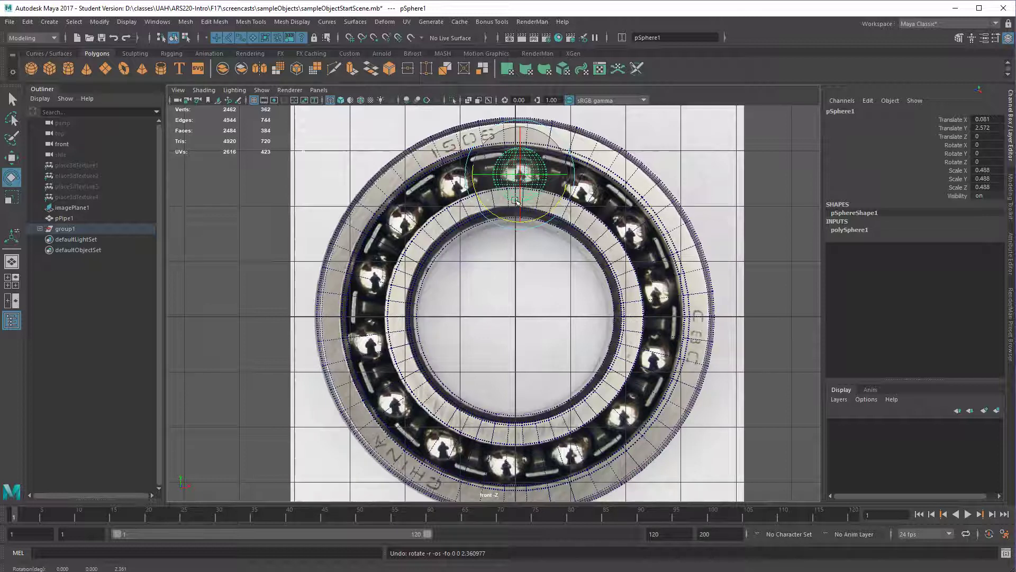
- Select the sphere's parent group and expand it in the Outliner
key("Up")
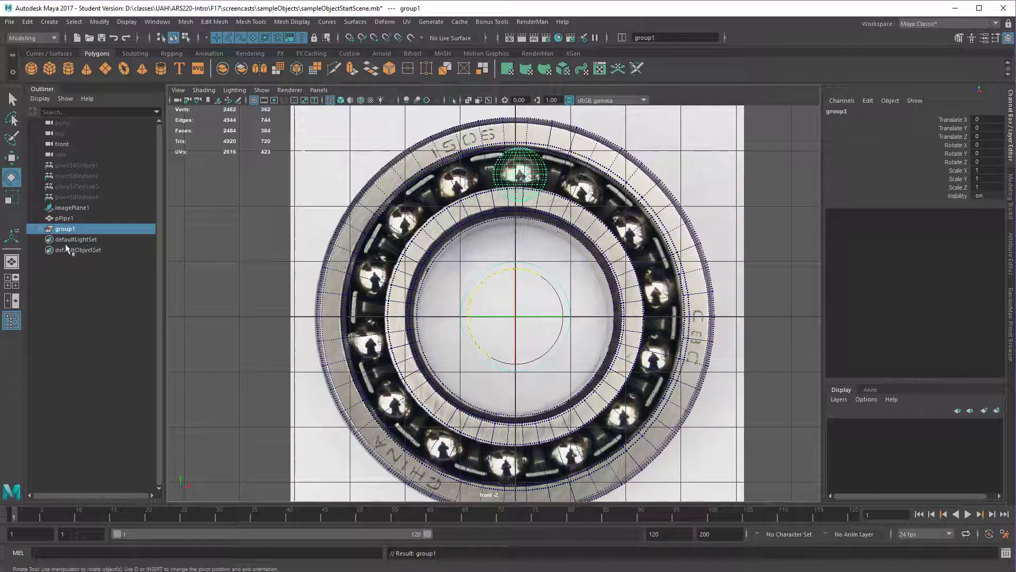
left_click(40, 229)
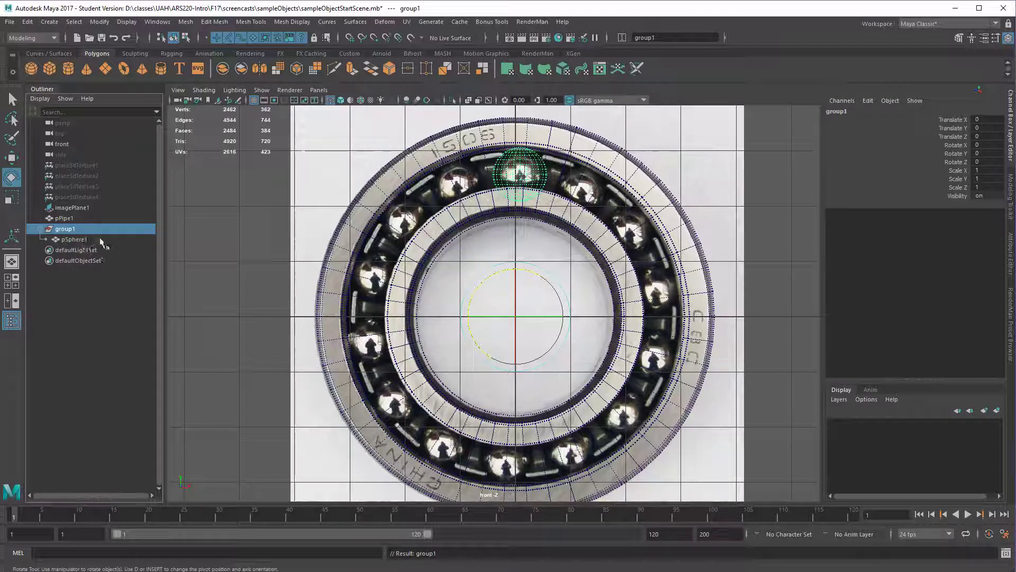
- Switch to the Windows Calculator, keeping the sphere's group selected in Maya
left_click(157, 22)
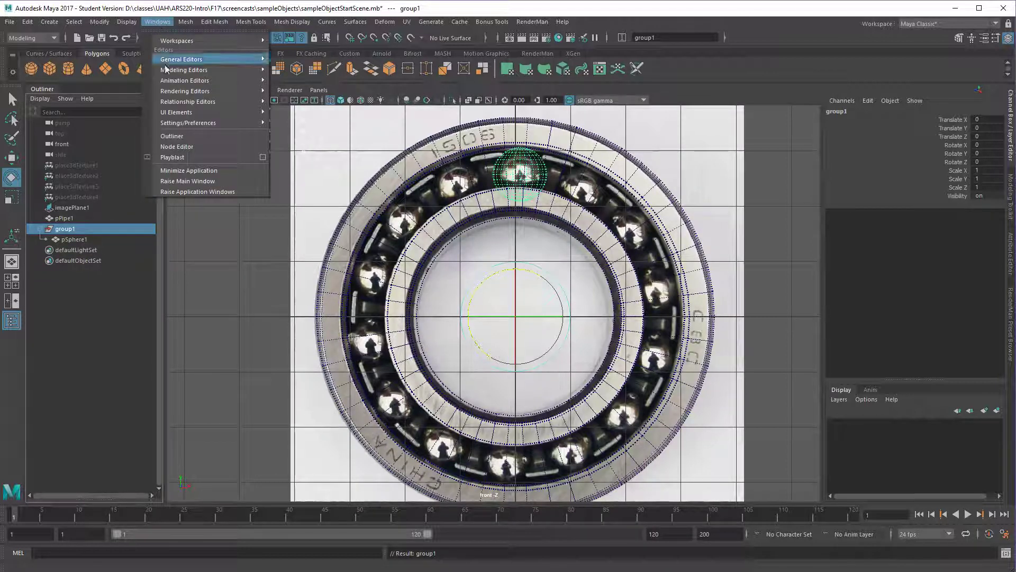
left_click(588, 225)
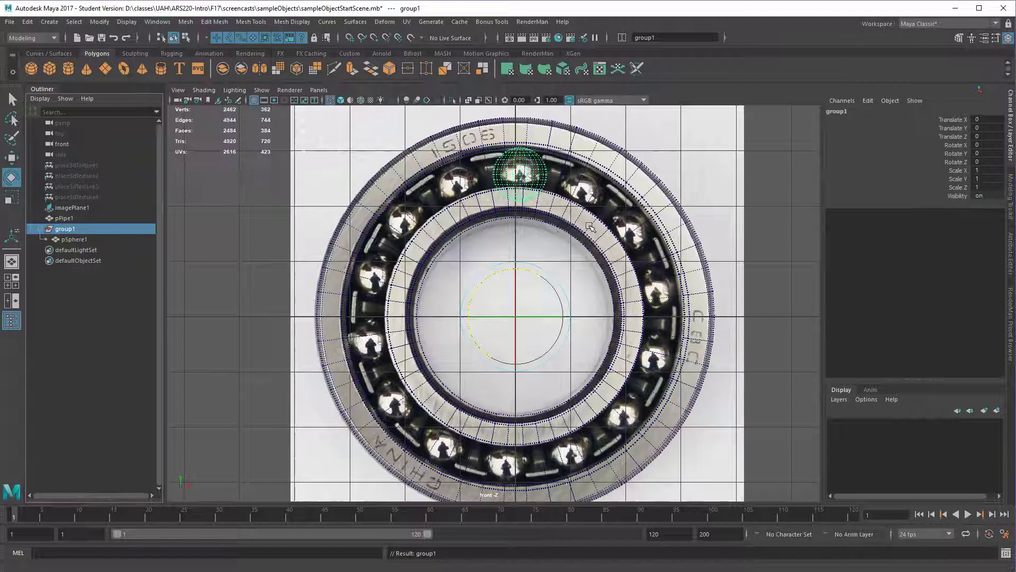
key("super+s")
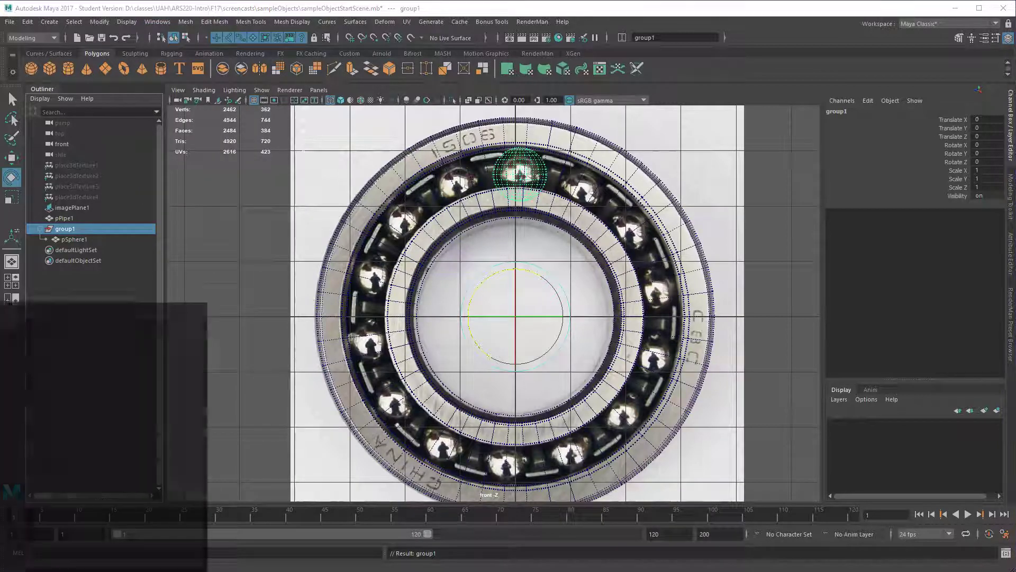
type("calc")
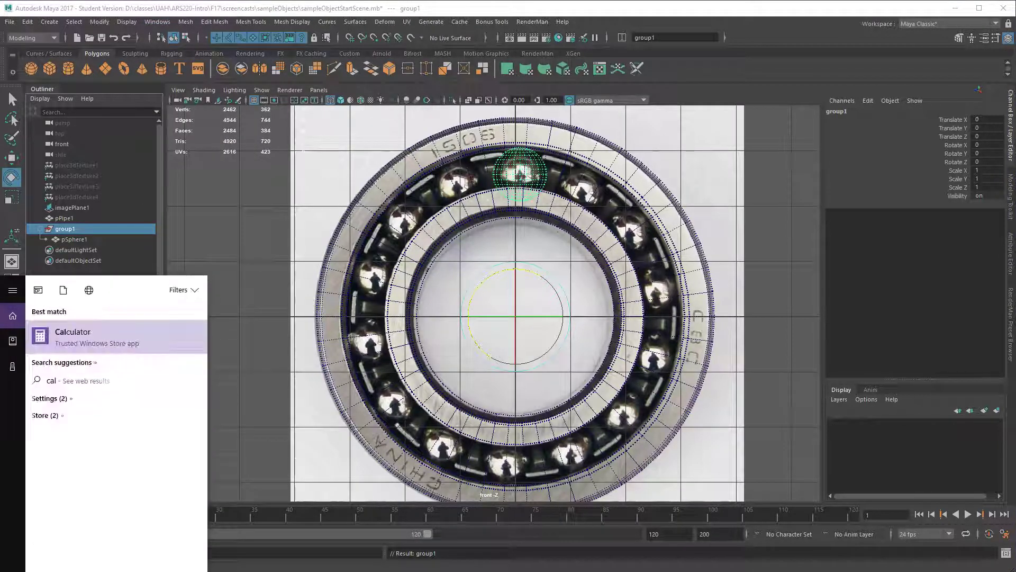
key("Return")
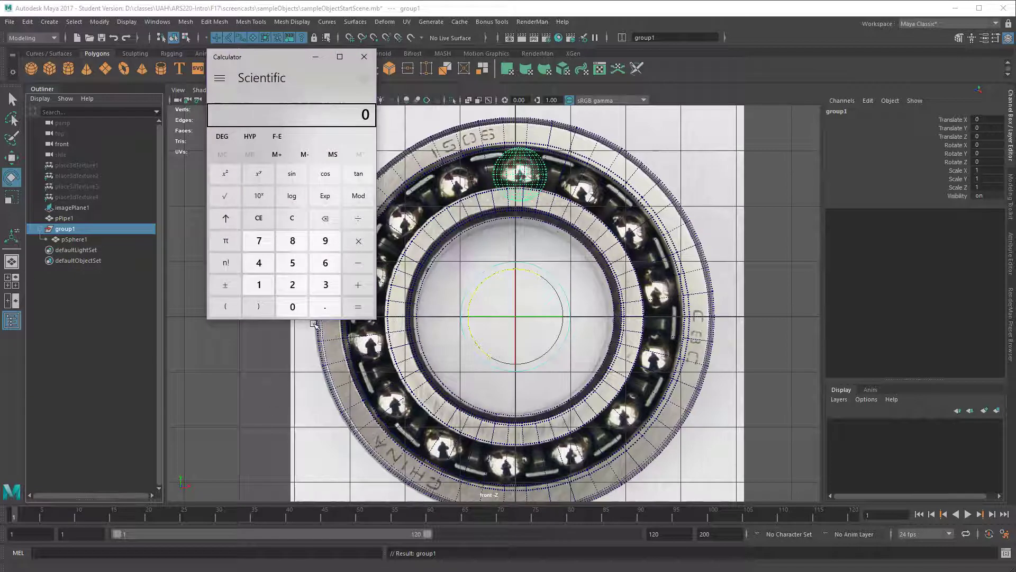
- Calculate 360 ÷ 14 for the angle between neighbouring balls, and close the calculator
left_click(326, 284)
left_click(325, 263)
left_click(291, 308)
left_click(357, 218)
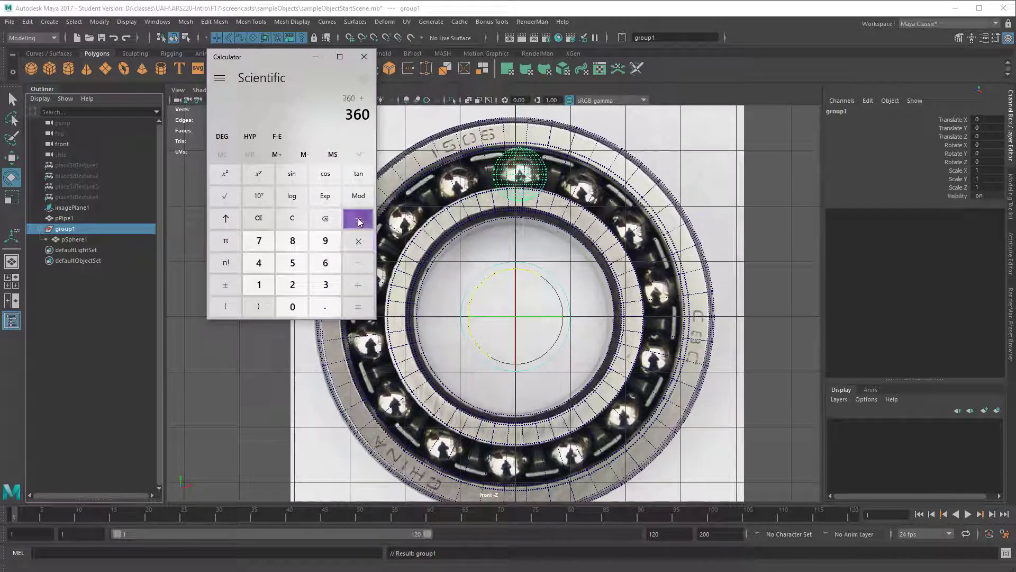
left_click(259, 284)
left_click(259, 263)
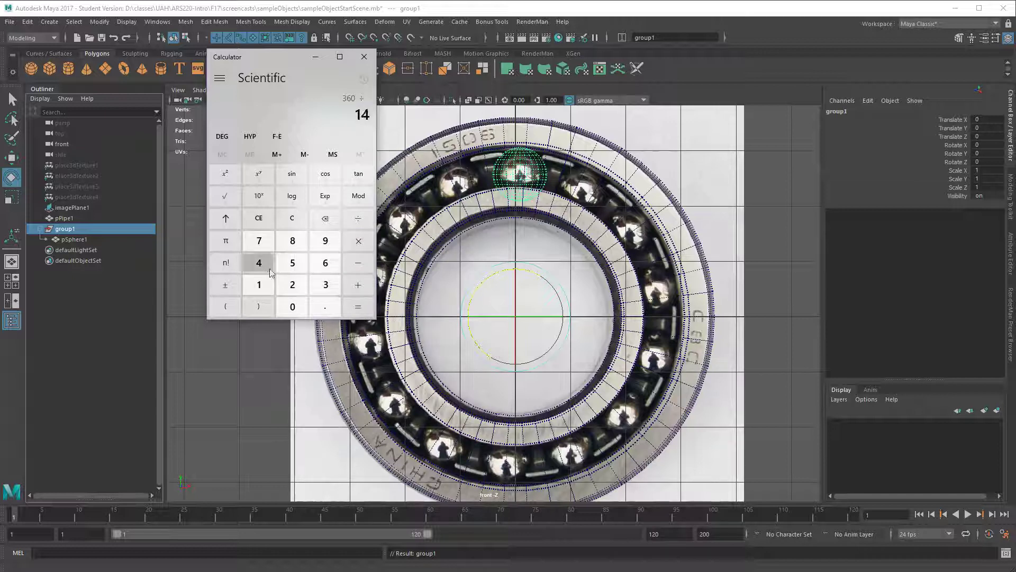
left_click(358, 307)
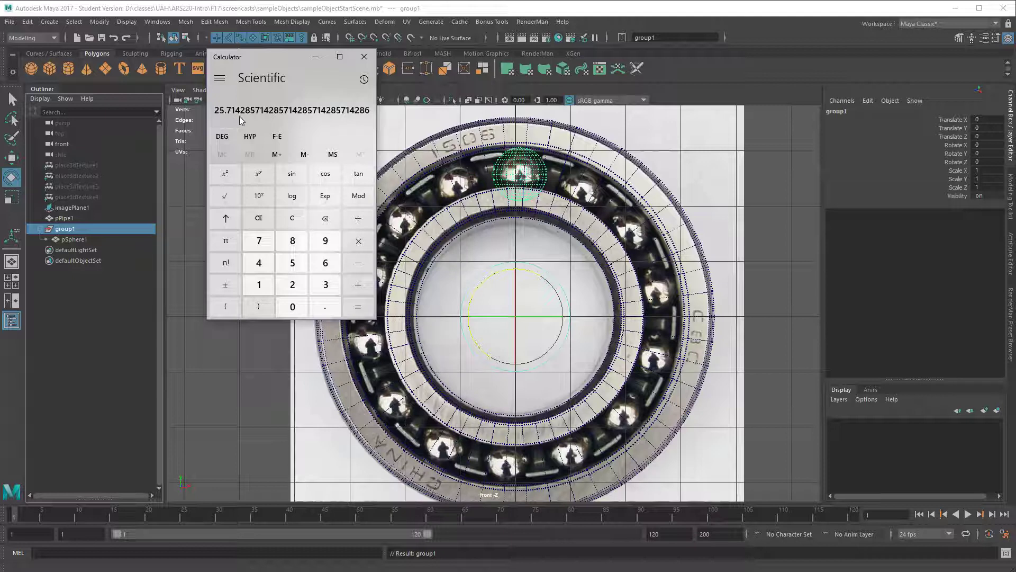
left_click(364, 57)
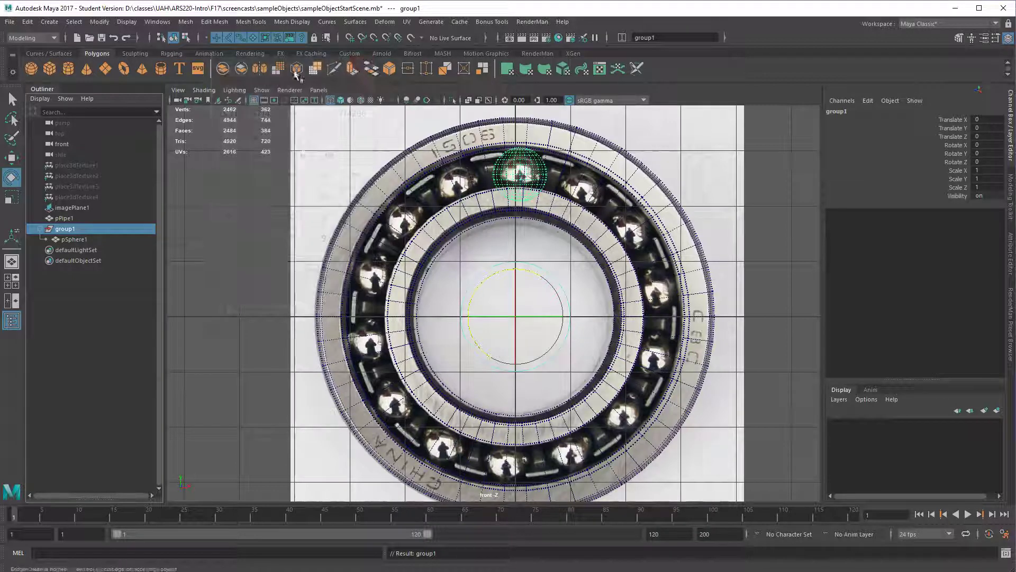
- Duplicate the sphere's group with Duplicate Special, making 13 copies with a Z rotation of 25.714 each
left_click(28, 22)
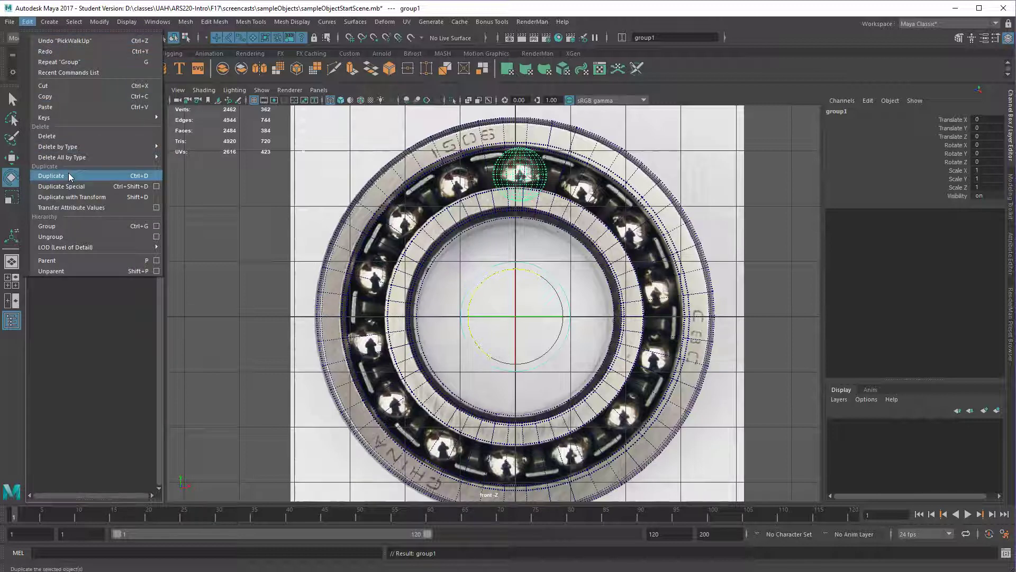
left_click(156, 186)
left_click(608, 121)
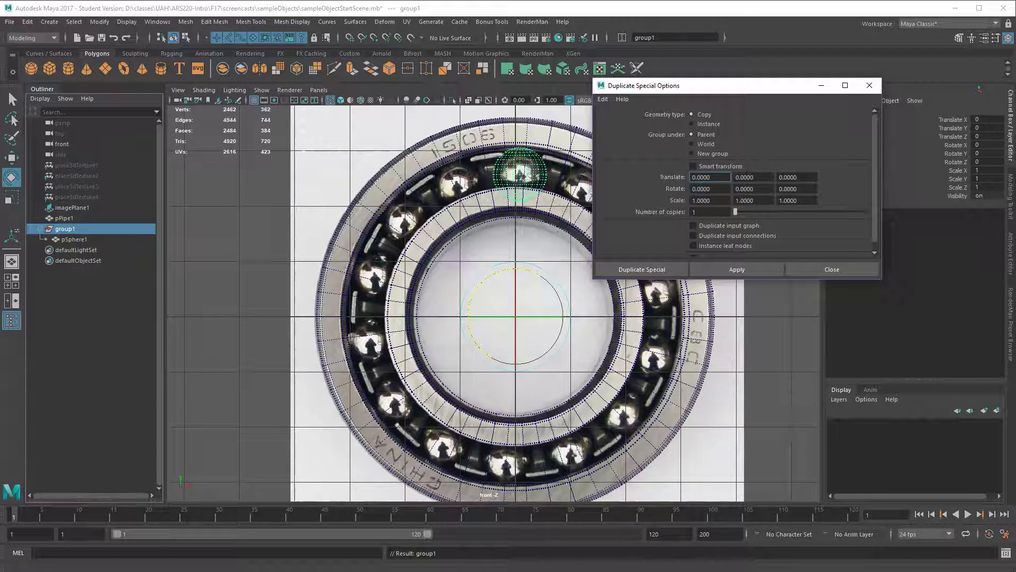
left_click(797, 189)
double_click(810, 188)
type("25.714")
key("Tab")
key("Tab")
left_click(655, 269)
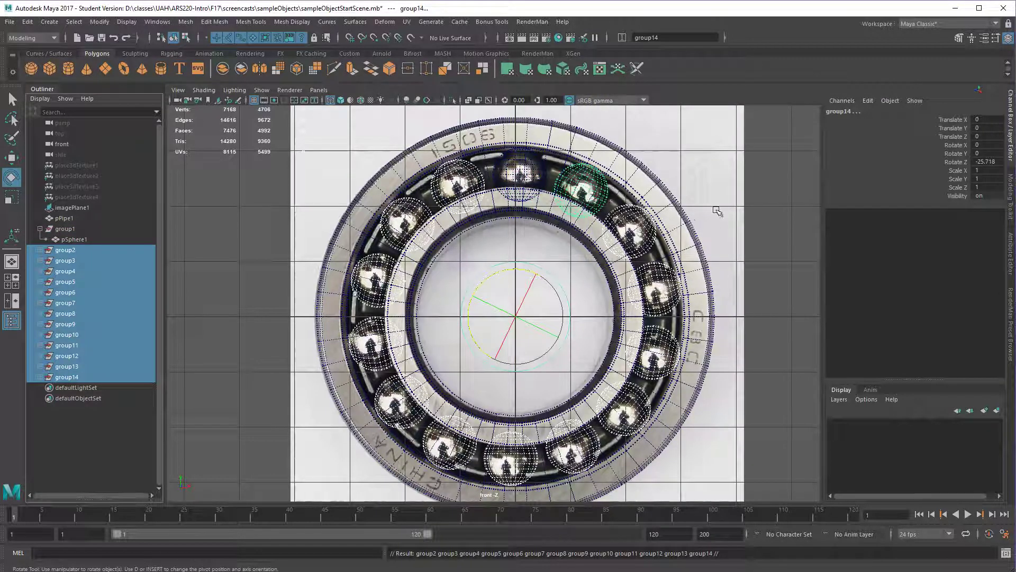
- Display the front view shaded and inspect the ring of balls in the maximised perspective view
left_click(718, 210)
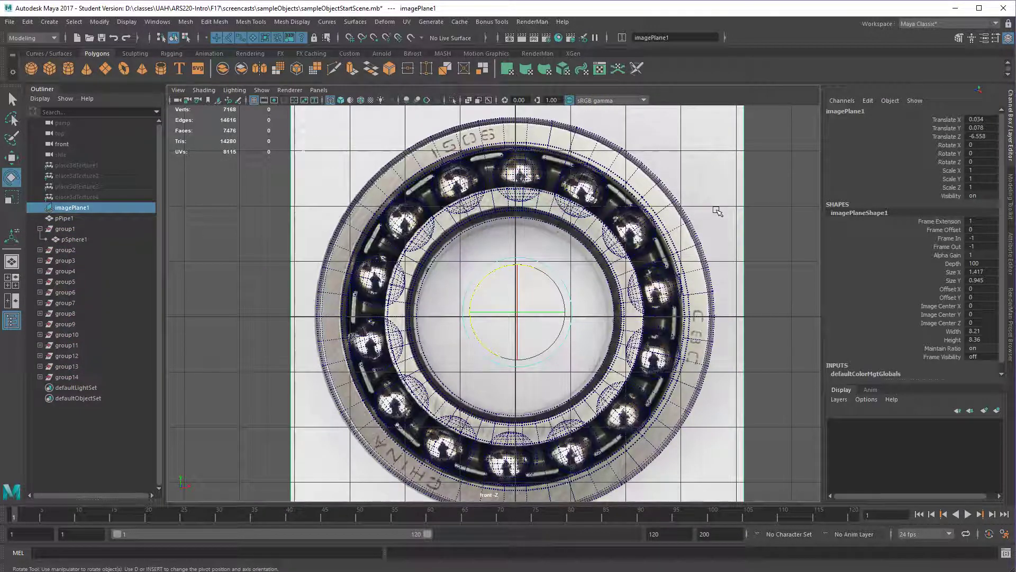
key("5")
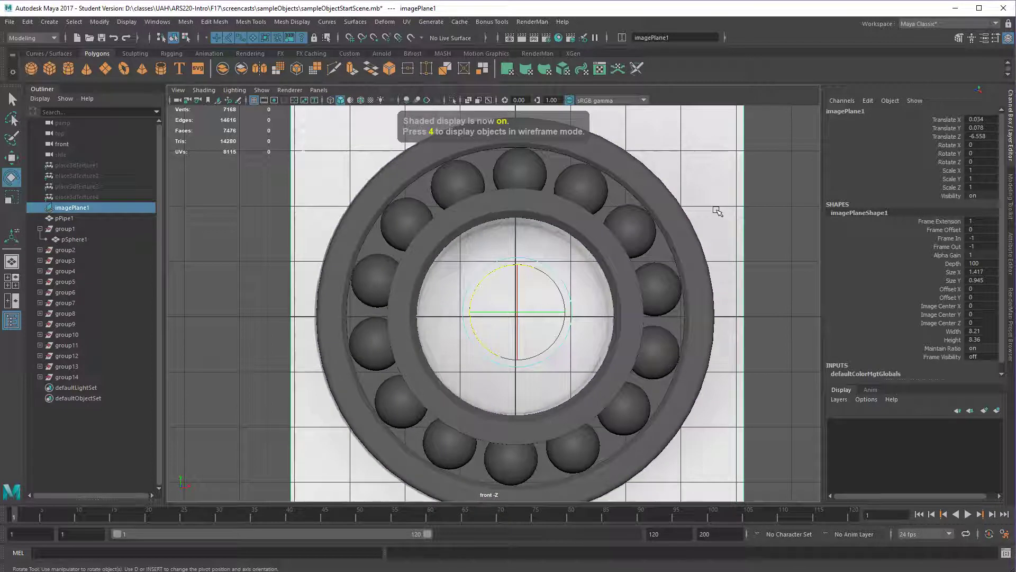
key("space")
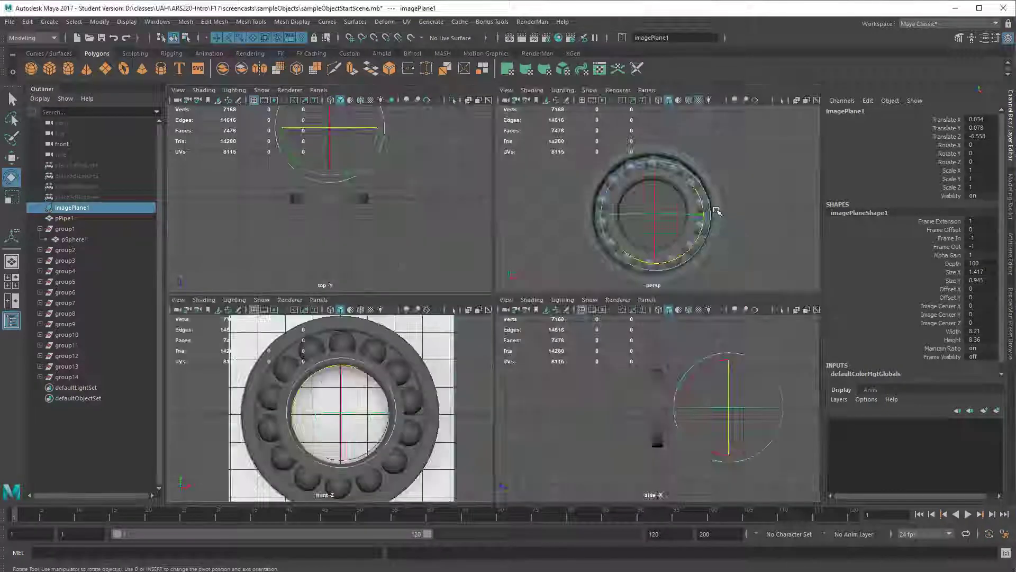
key("space")
left_click(685, 249)
left_click_drag(685, 250, 627, 300, "alt")
left_click_drag(508, 229, 554, 263, "alt")
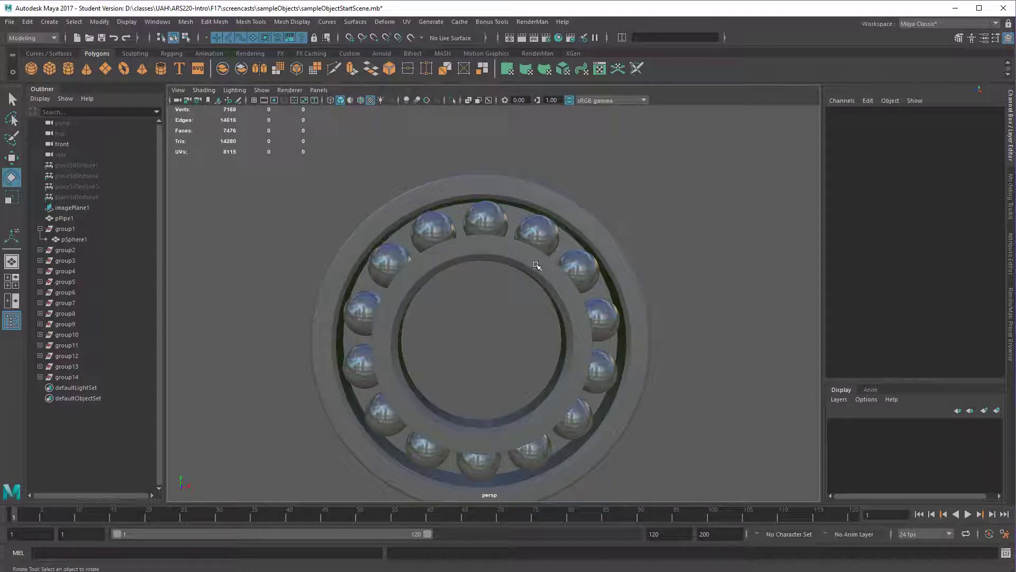
- Rename the pipe object as bearing
left_click(537, 265)
double_click(844, 113)
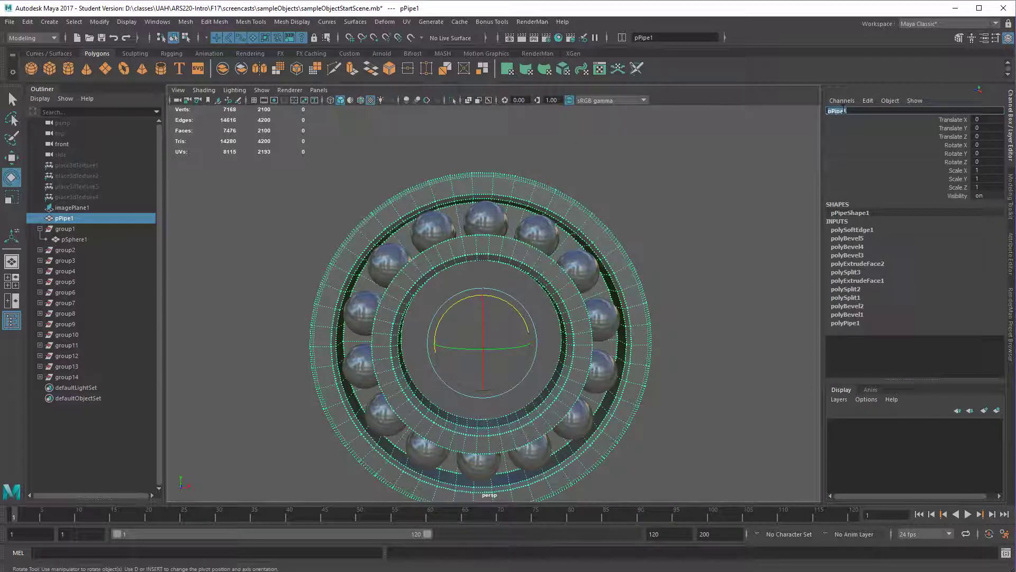
type("bearing")
key("Return")
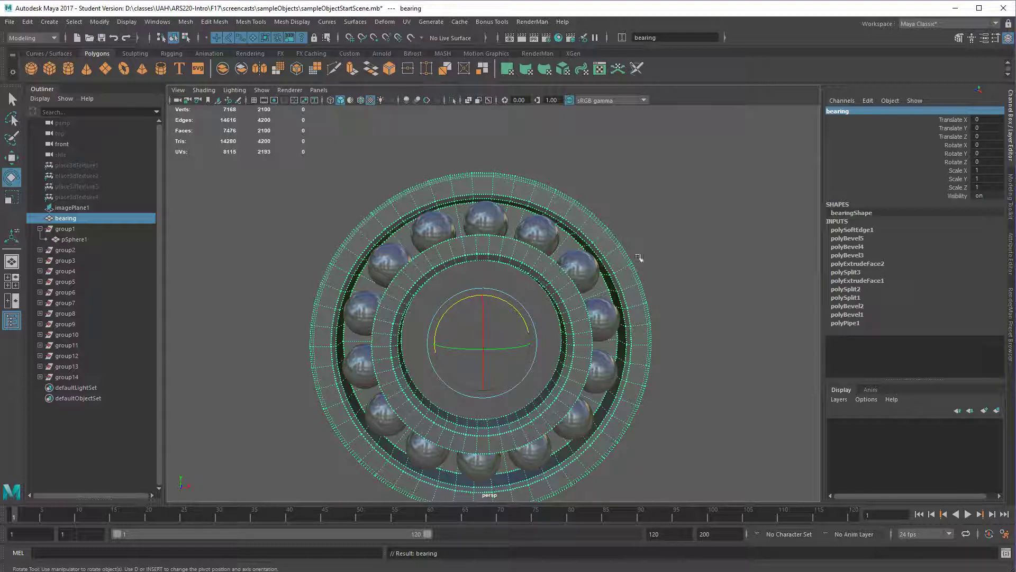
- Delete the construction history of all objects in the scene
left_click(28, 22)
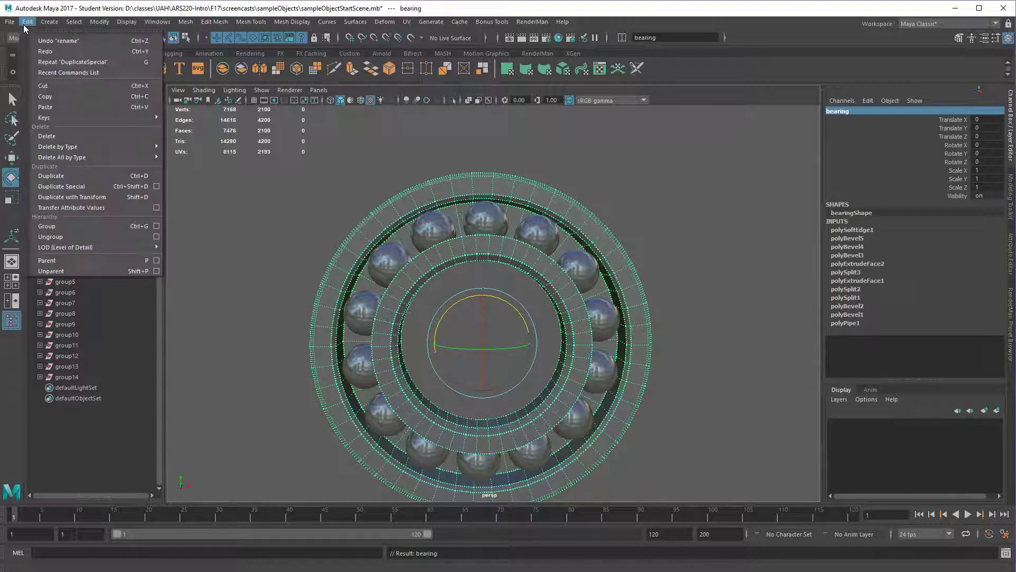
mouse_move(90, 158)
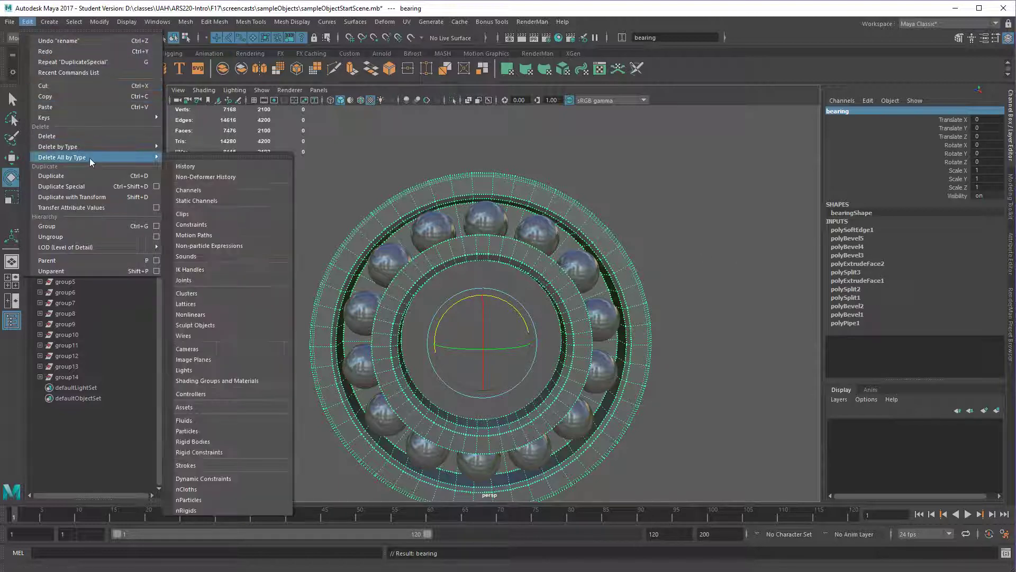
left_click(197, 170)
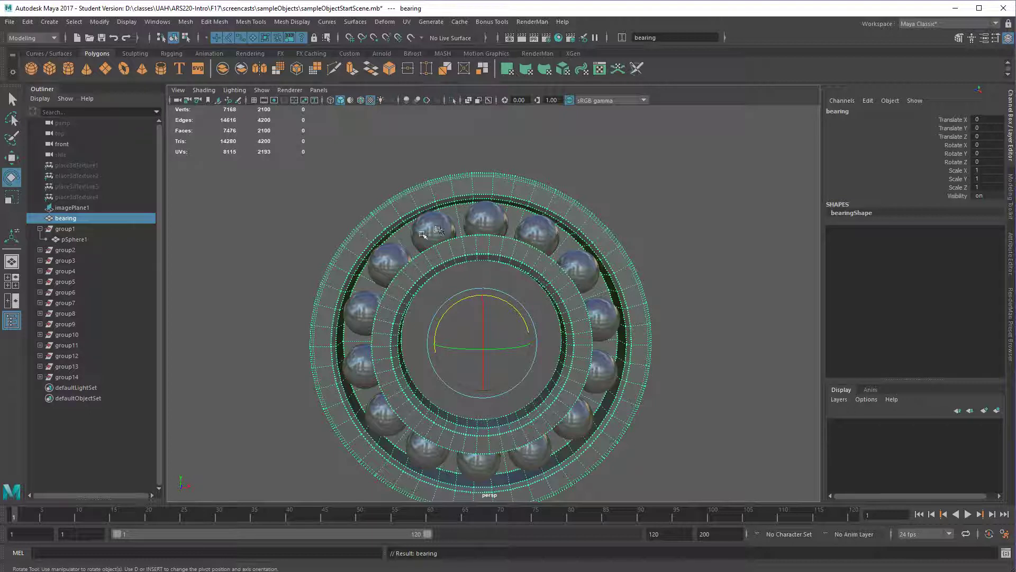
- Select all fourteen spheres in the perspective view and rename them together as ball1 through ball14
left_click_drag(307, 164, 696, 478)
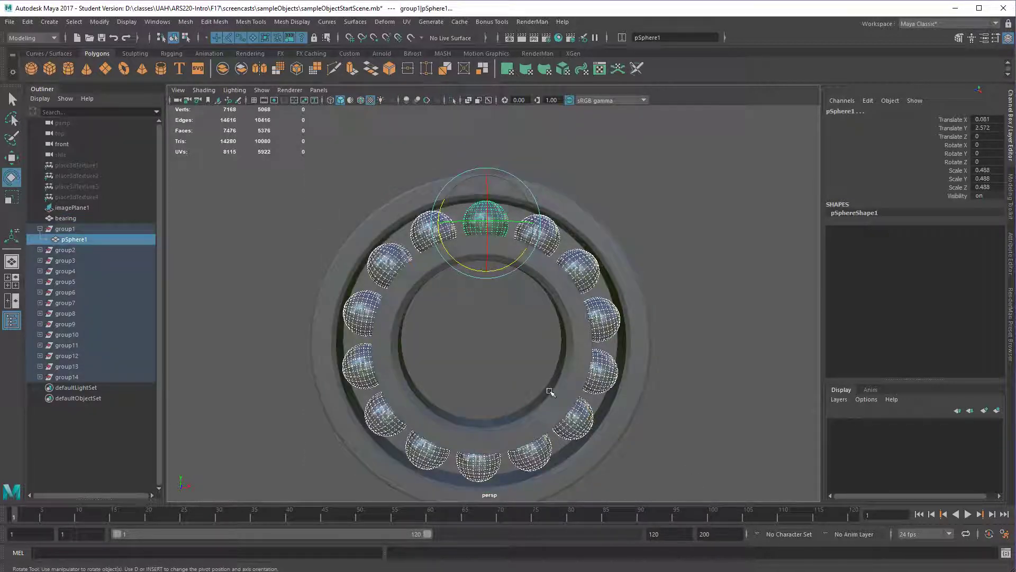
left_click(706, 37)
left_click_drag(676, 39, 594, 33)
type("ball14")
key("Return")
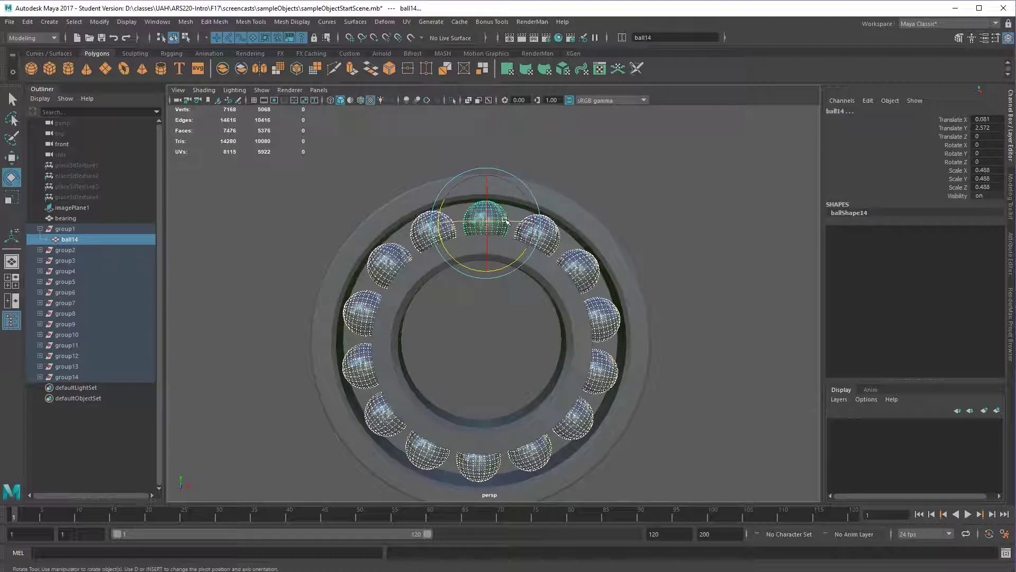
- Add the bearing to the selection last and parent all the balls to it
left_click(574, 217, "shift")
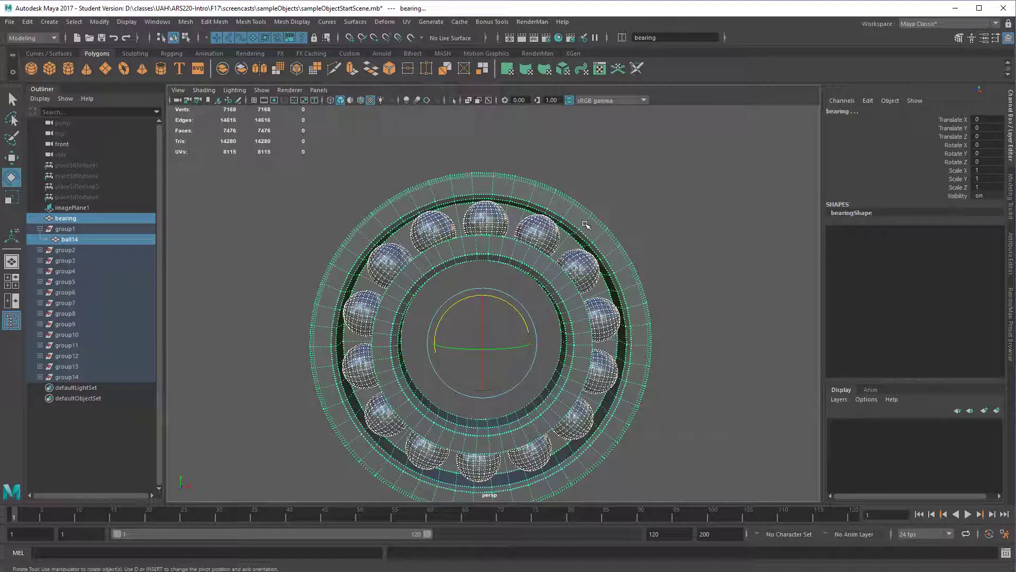
left_click(27, 21)
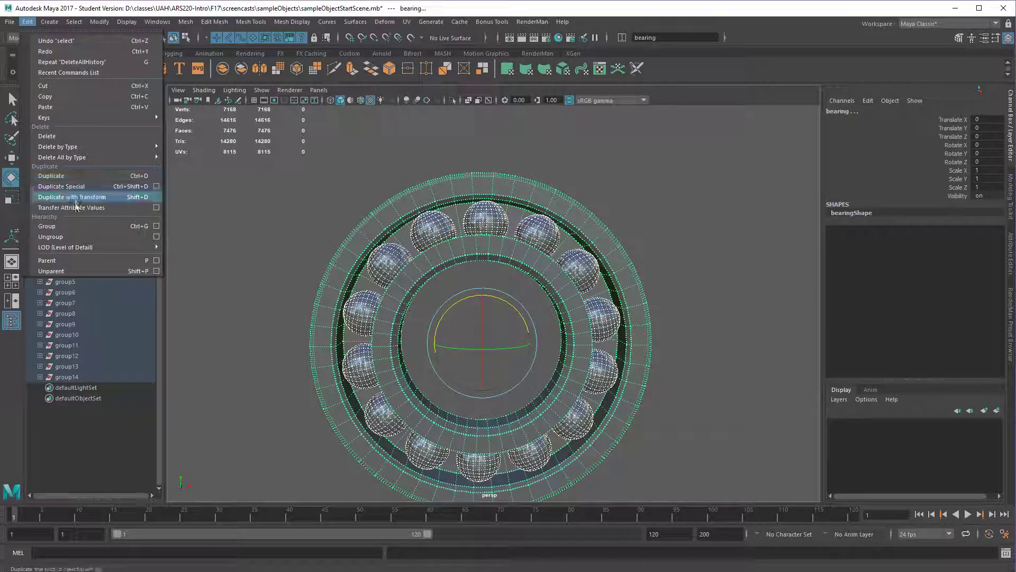
left_click(74, 259)
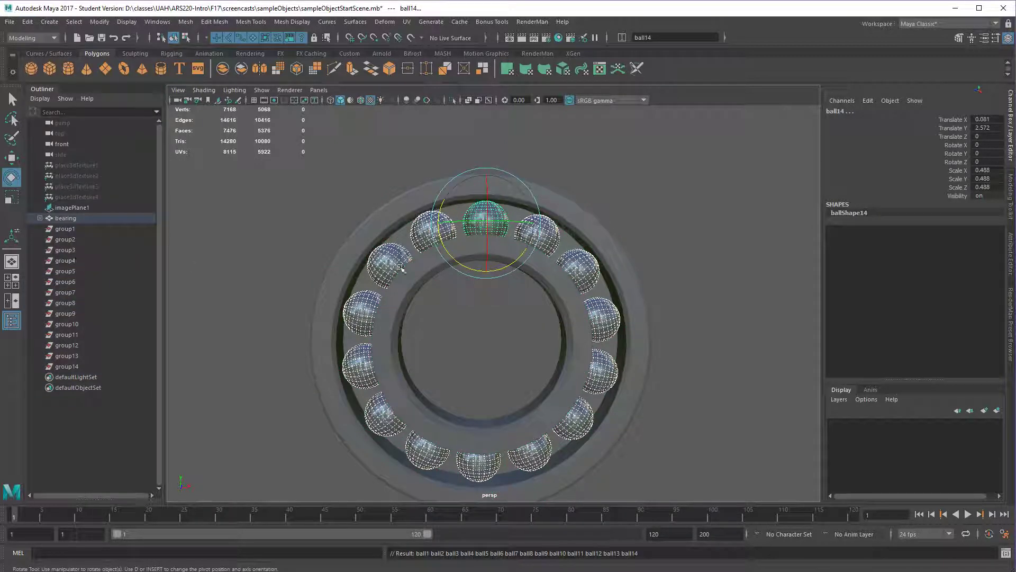
- Try rotating the bearing together with its parented balls and undo the rotation
left_click(592, 218)
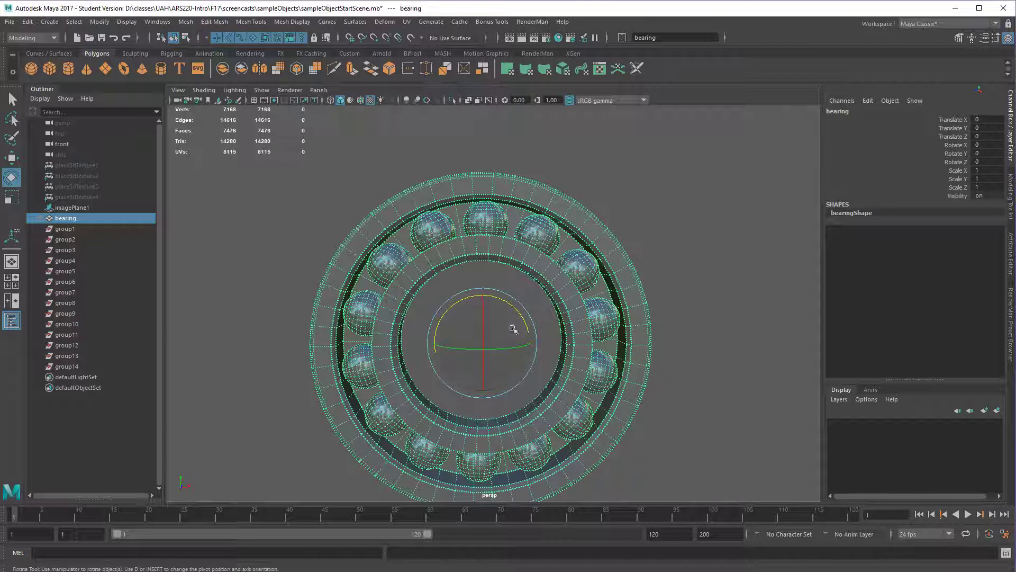
left_click_drag(517, 309, 472, 326)
key("ctrl+z")
key("ctrl+z")
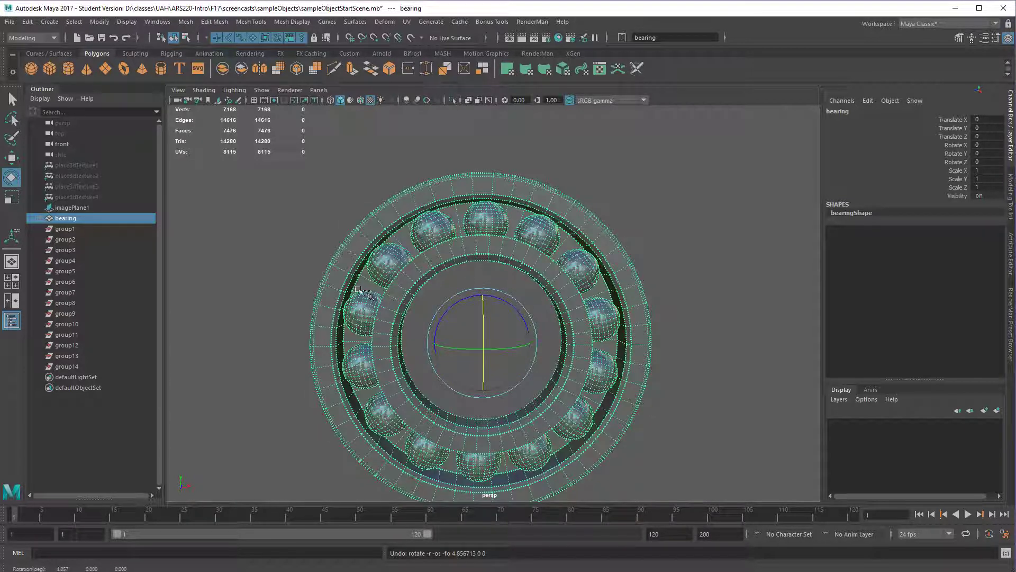
- Delete the empty groups group1 through group14 and check the balls under bearing in the Outliner
left_click_drag(67, 228, 88, 365)
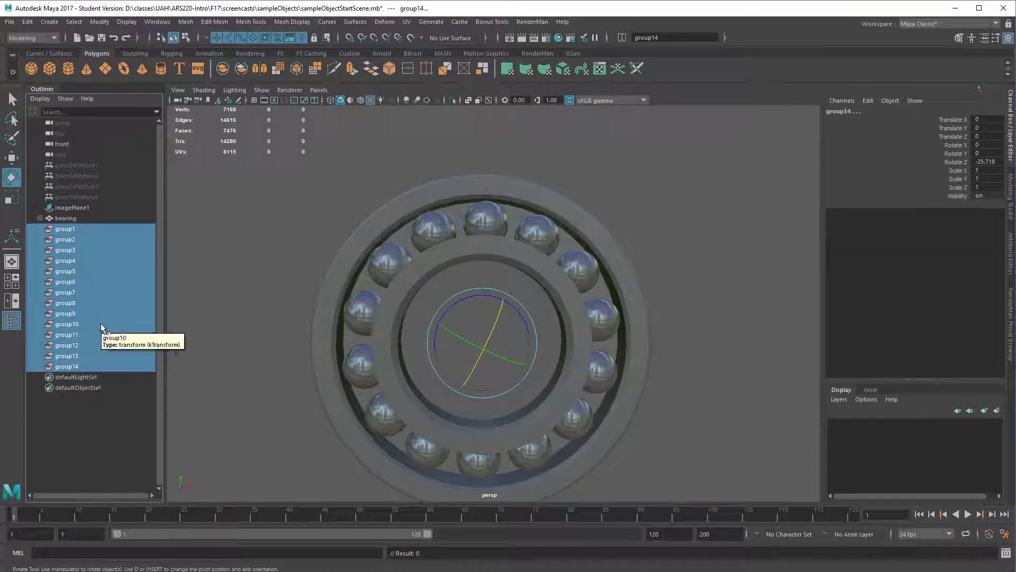
key("Delete")
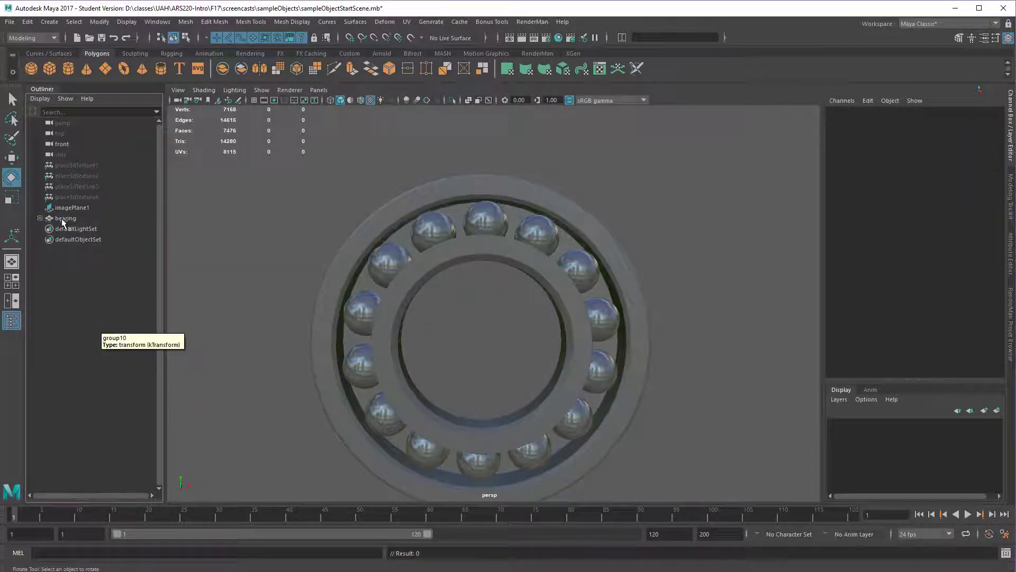
left_click(40, 218)
left_click_drag(67, 229, 78, 367)
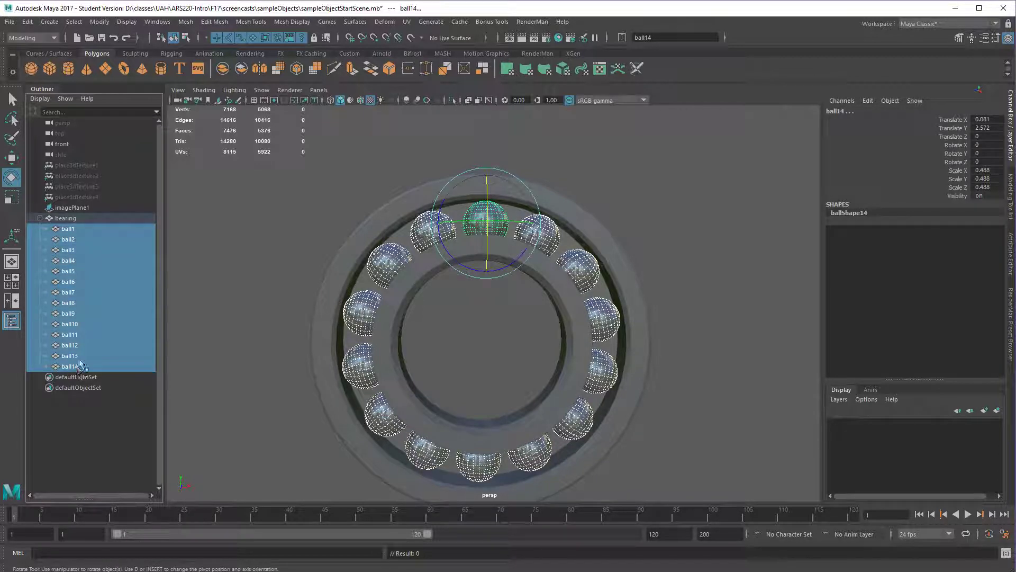
left_click(66, 218)
left_click(39, 218)
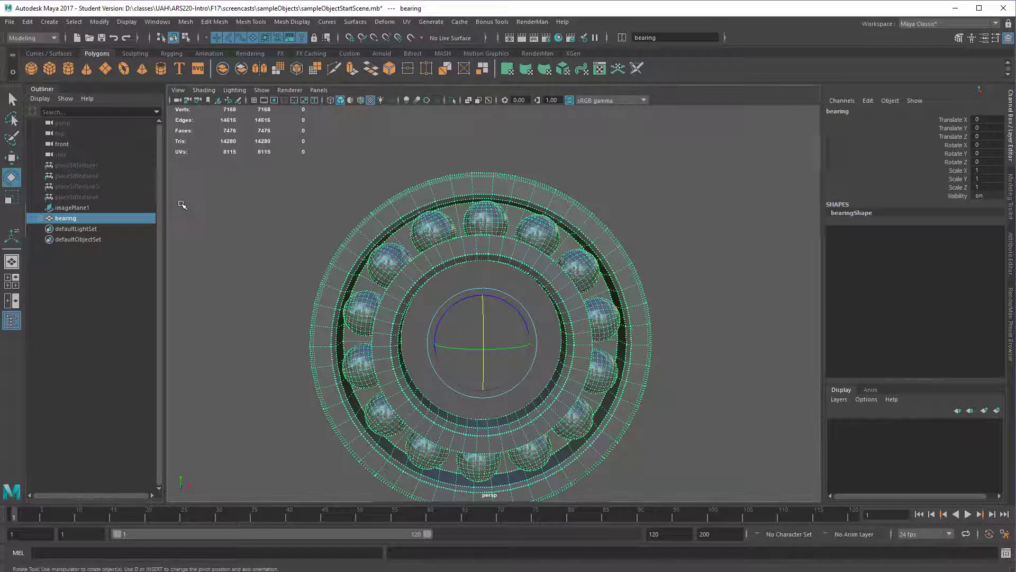
left_click(417, 346)
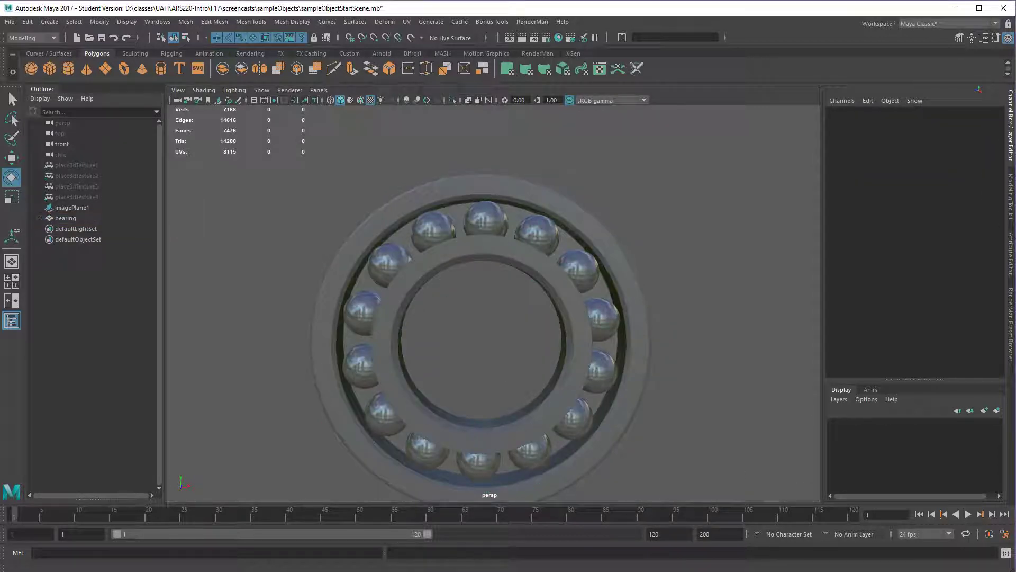